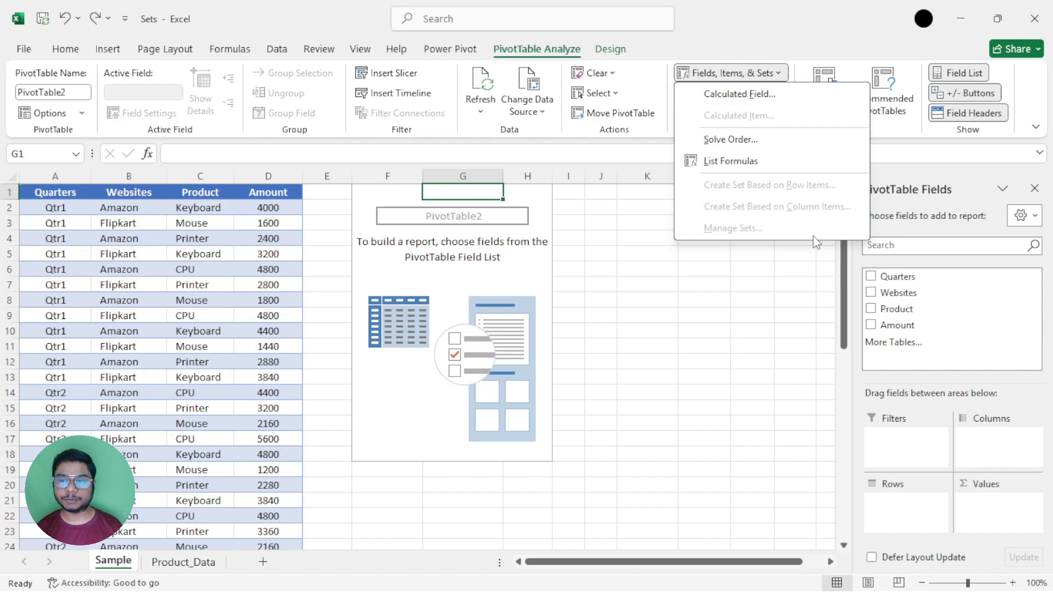
# On the Product_Data sheet, create a PivotTable from A1:D49 at cell F1 of the existing worksheet, adding the data to the Data Model.
pyautogui.click(192, 561)
pyautogui.click(186, 561)
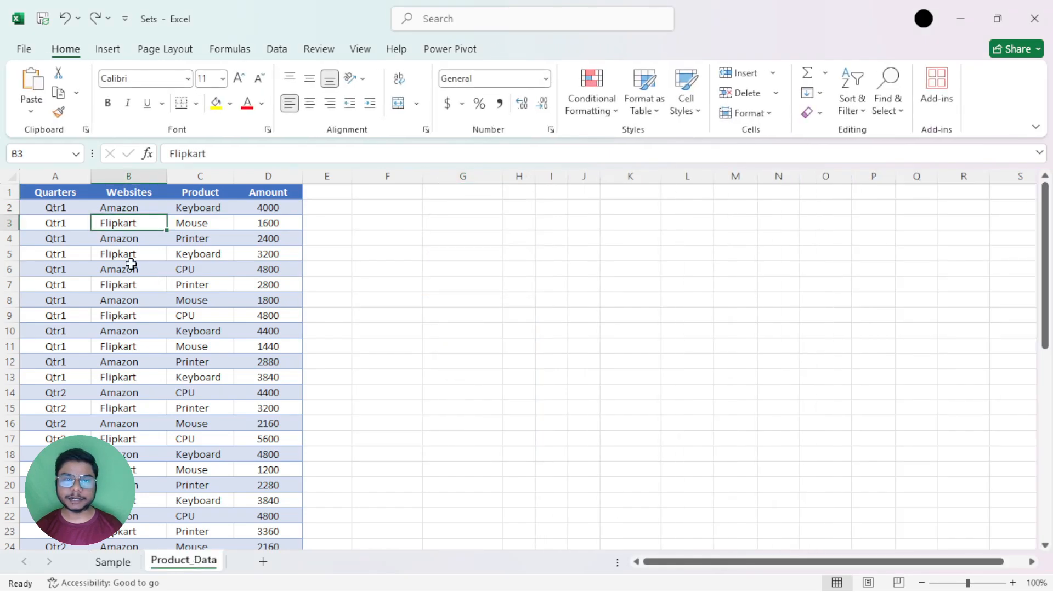
pyautogui.click(185, 278)
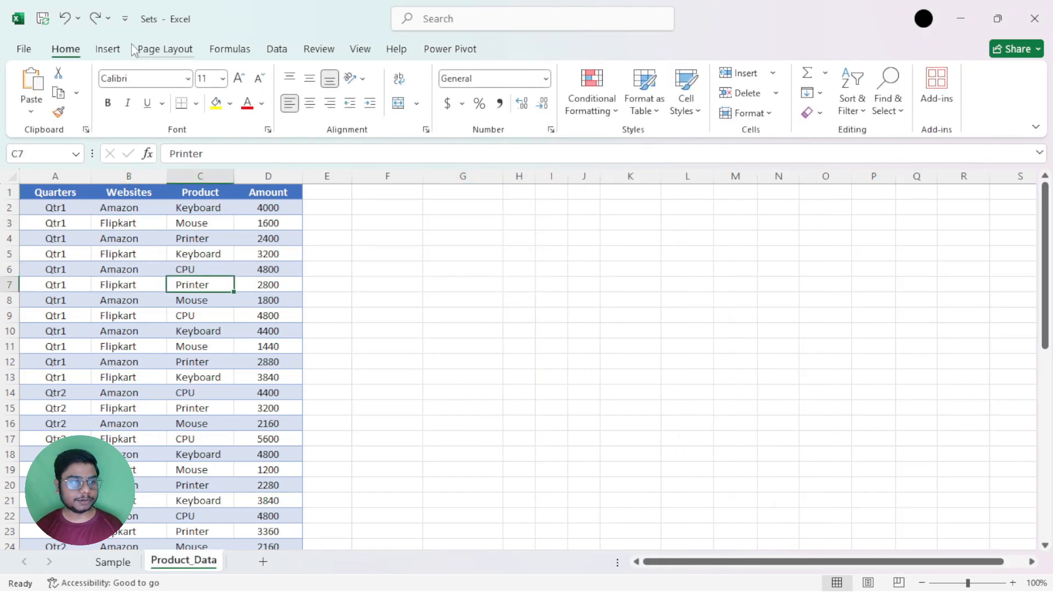
pyautogui.click(113, 48)
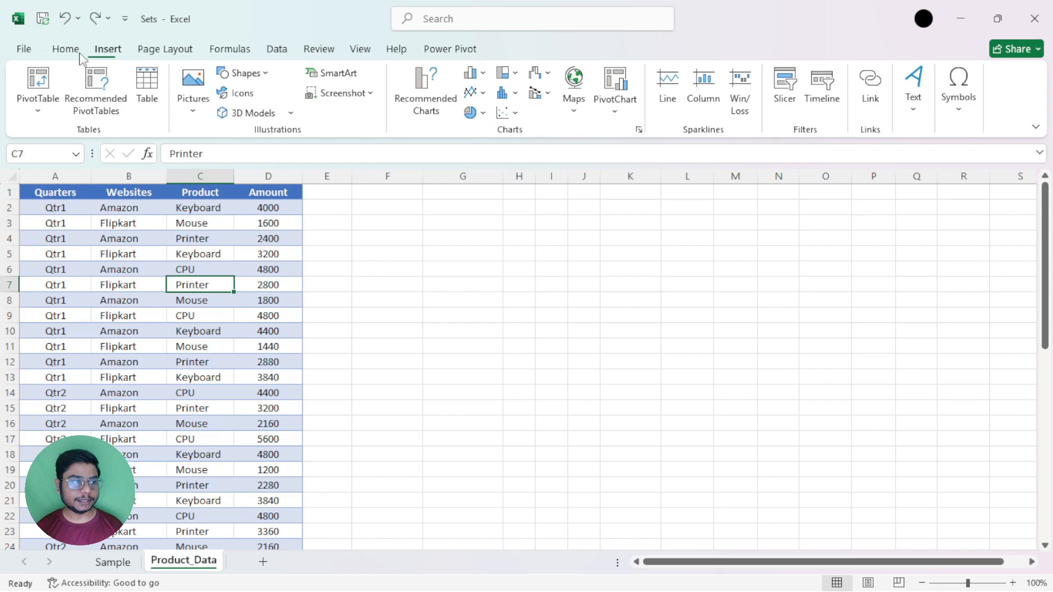
pyautogui.click(49, 83)
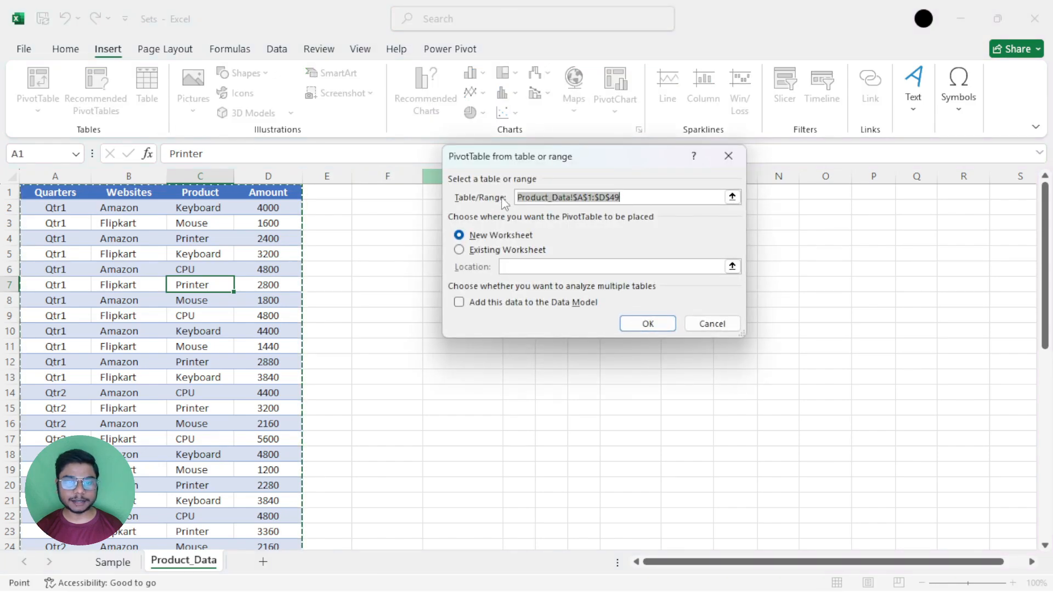
pyautogui.moveTo(556, 164); pyautogui.dragTo(524, 170)
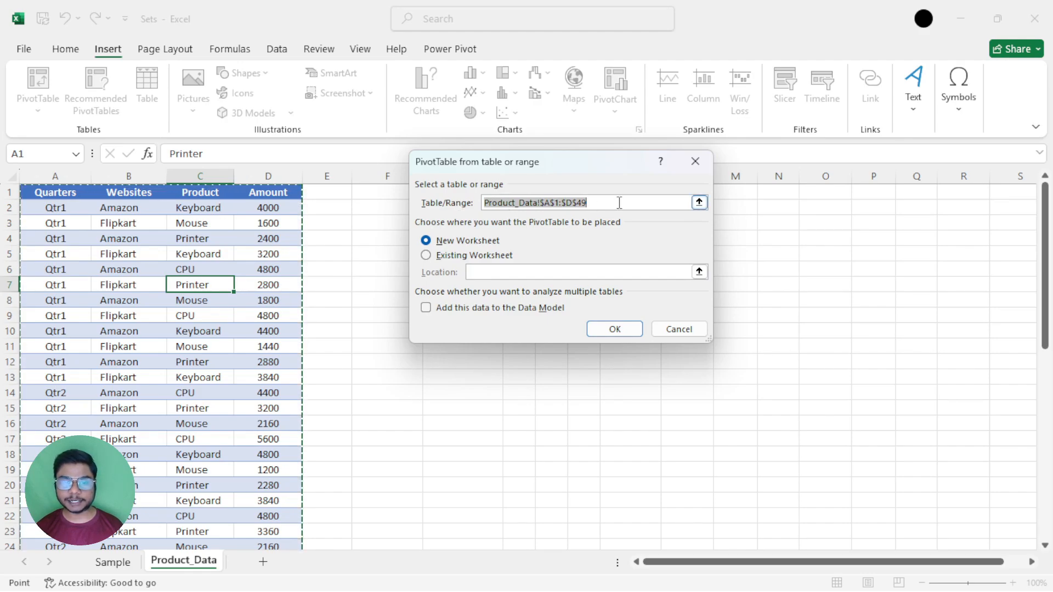
pyautogui.click(434, 256)
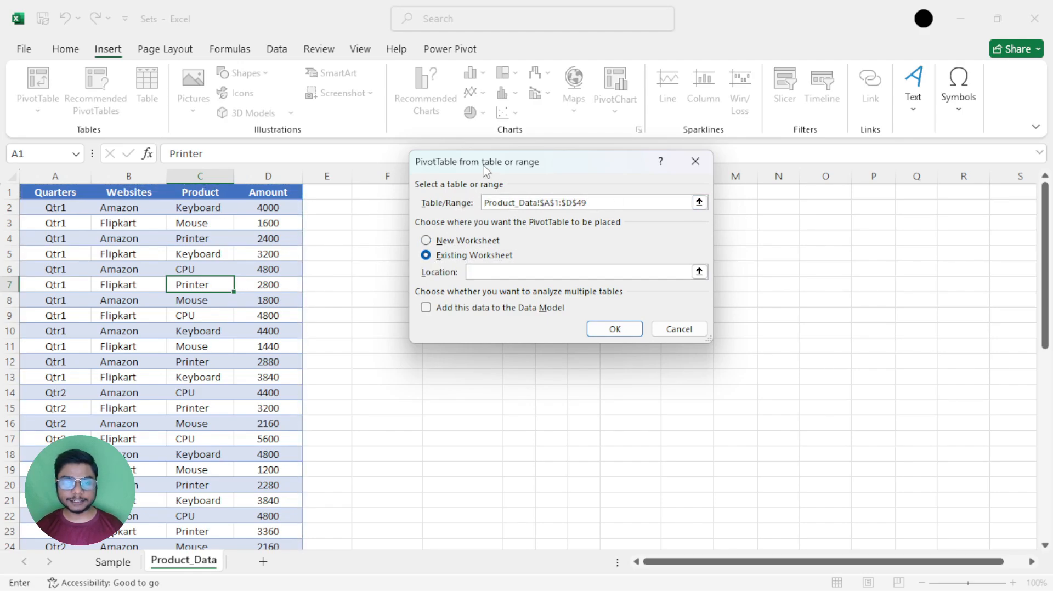
pyautogui.moveTo(486, 170); pyautogui.dragTo(519, 169)
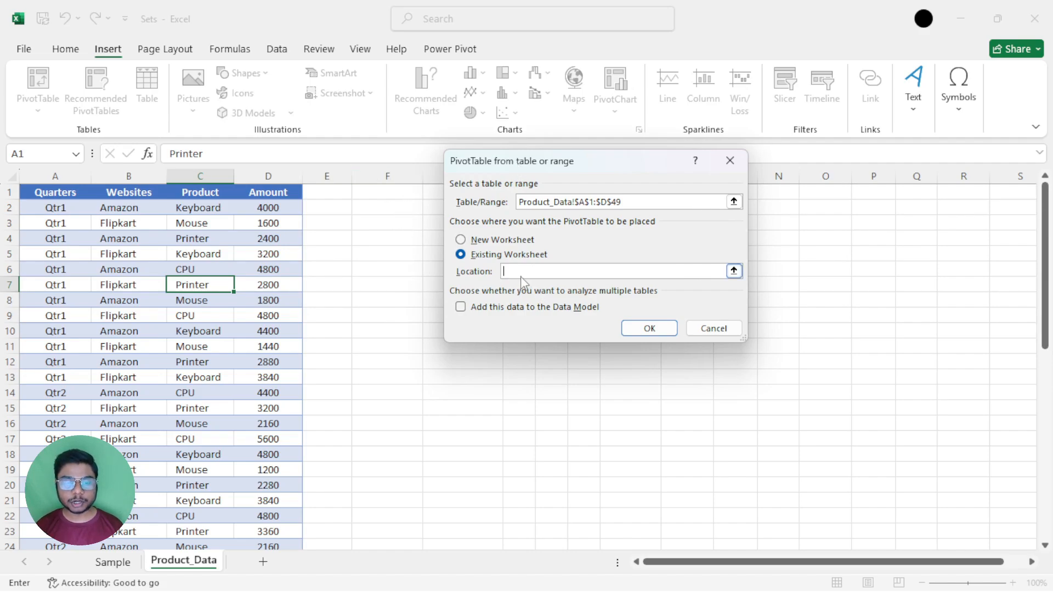
pyautogui.click(390, 190)
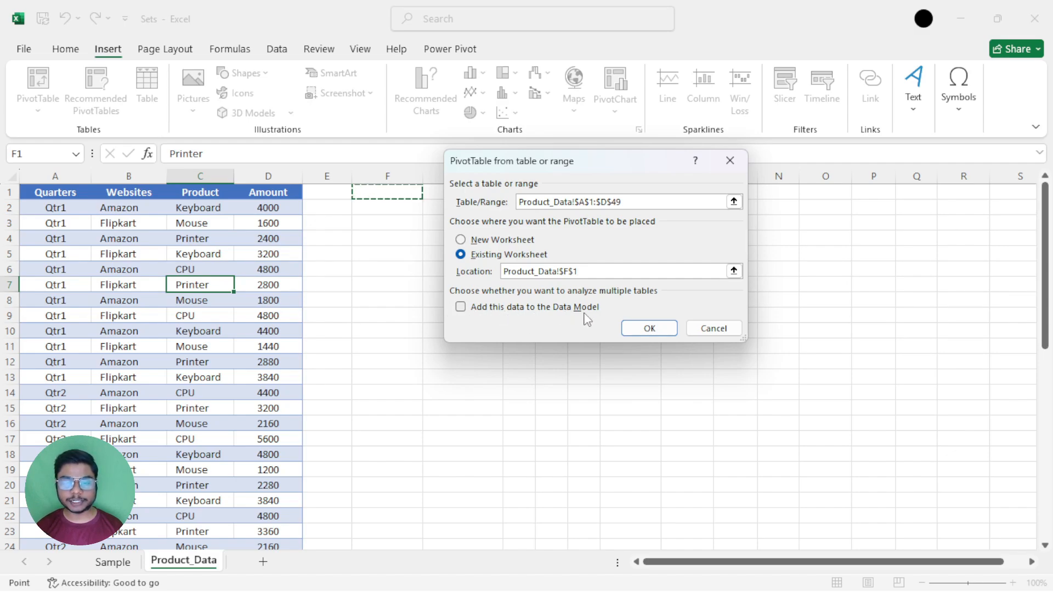
pyautogui.click(461, 307)
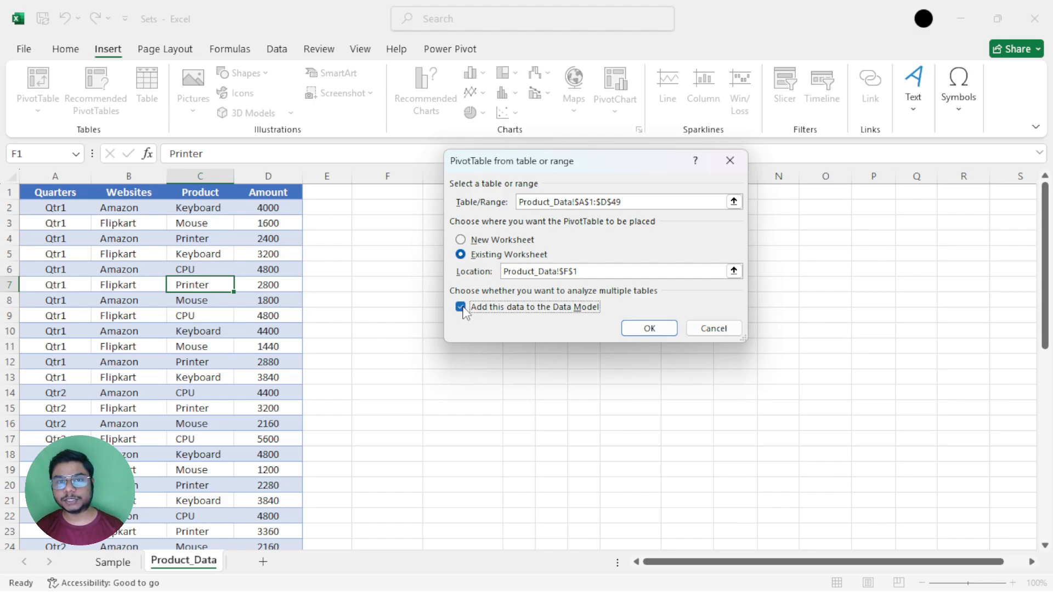
pyautogui.click(646, 328)
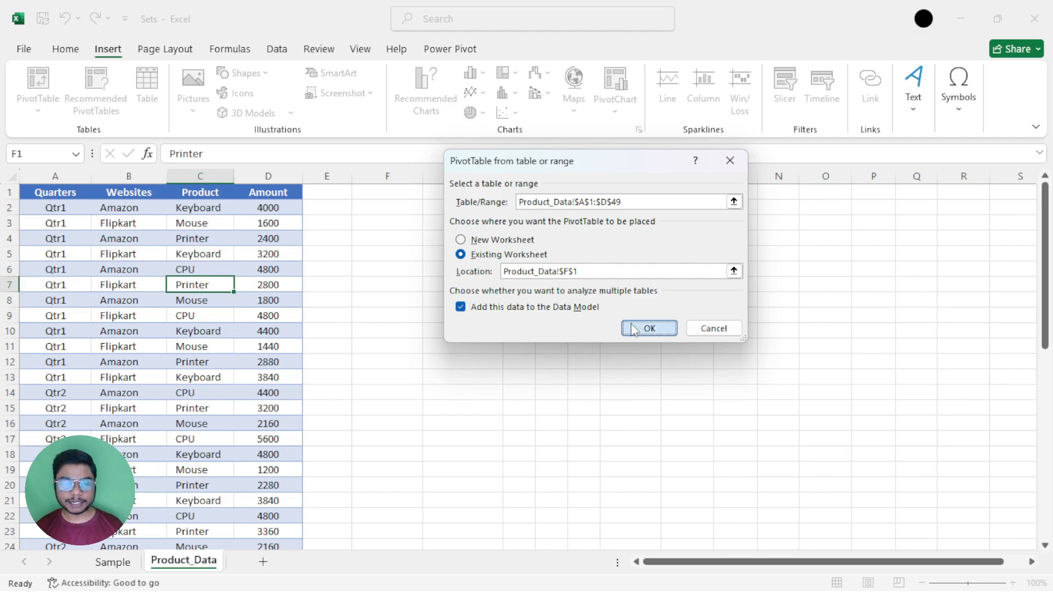
# Check which calculation and set options are offered for the empty PivotTable.
pyautogui.moveTo(370, 192); pyautogui.dragTo(512, 401)
pyautogui.click(483, 362)
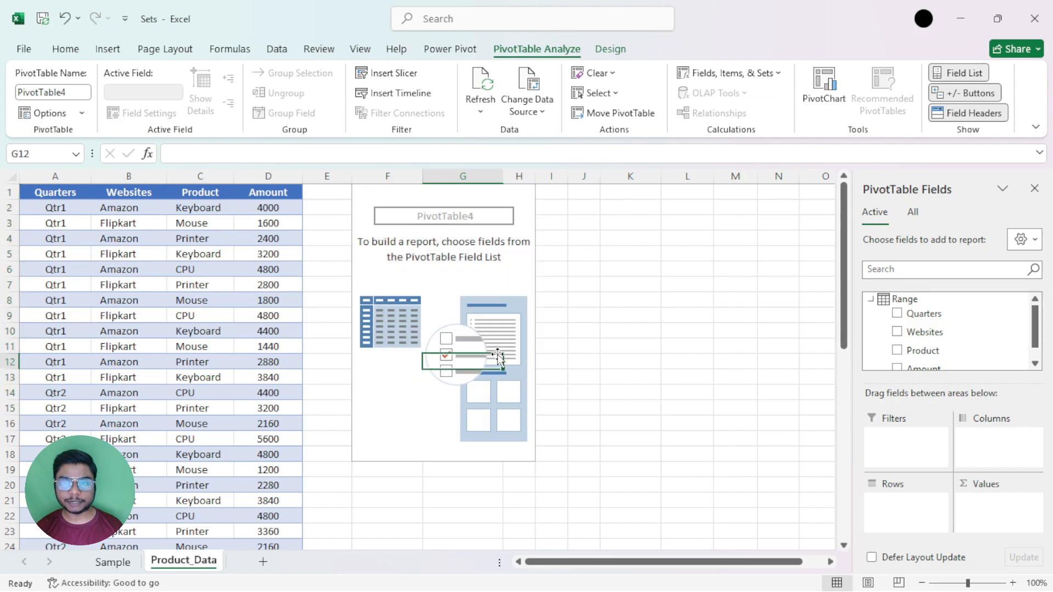
pyautogui.click(751, 75)
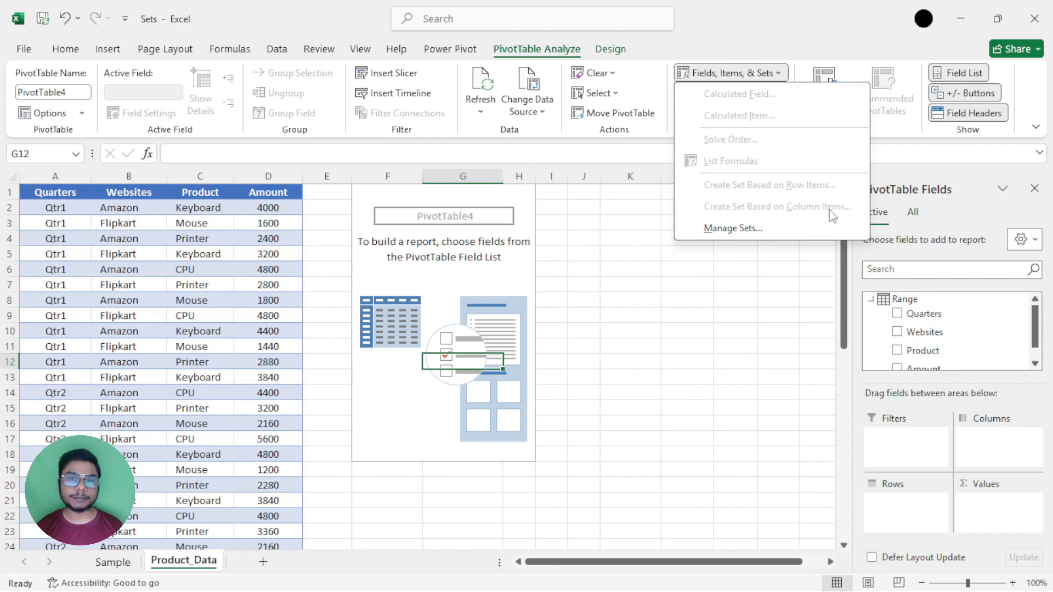
pyautogui.click(534, 207)
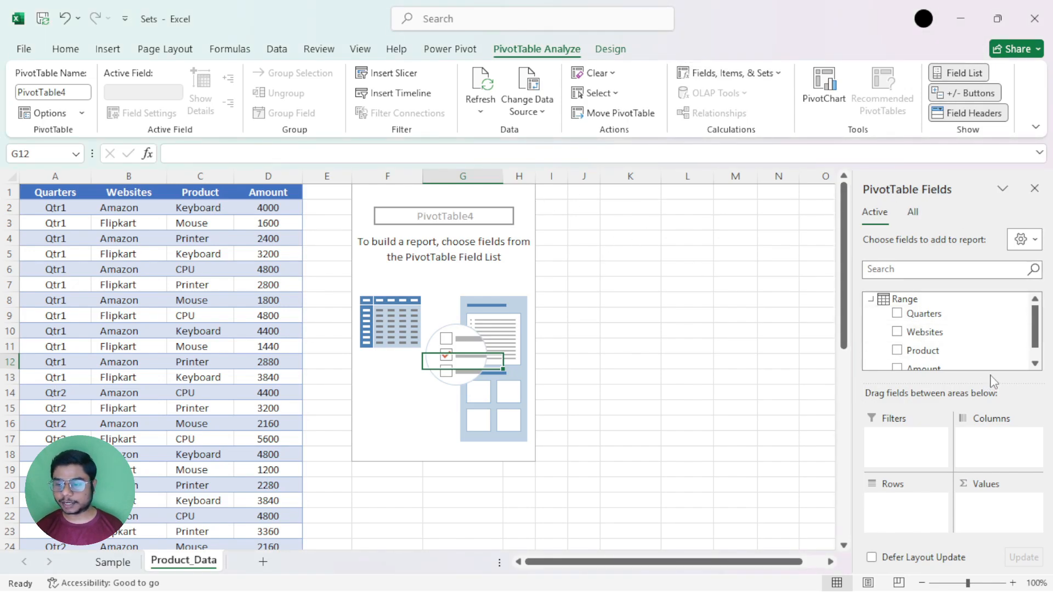
# Set Product as the PivotTable's row field and Amount as its summed value field.
pyautogui.moveTo(932, 351); pyautogui.dragTo(923, 507)
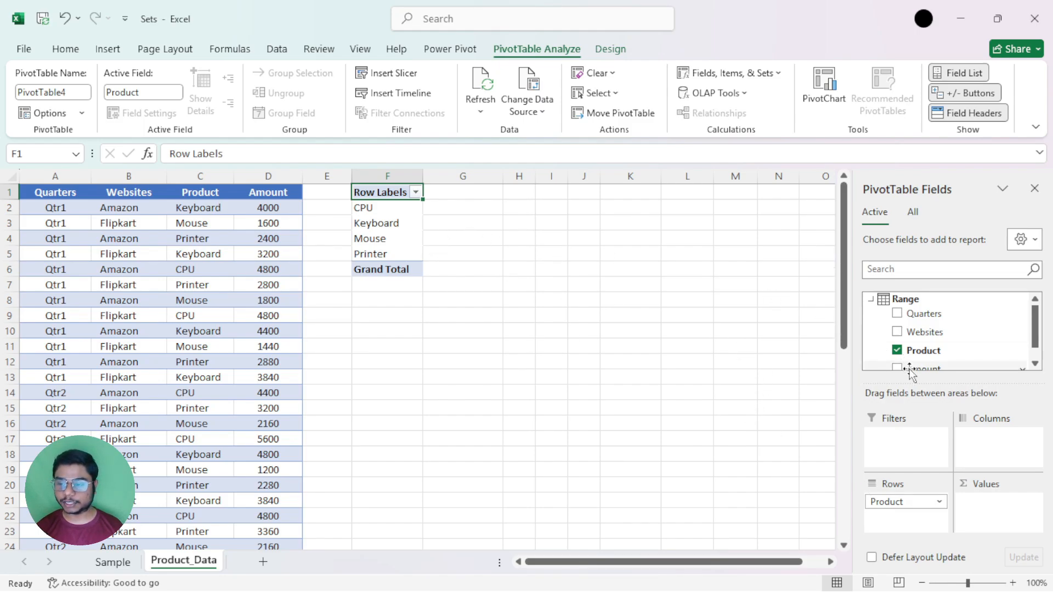
pyautogui.moveTo(910, 372); pyautogui.dragTo(995, 512)
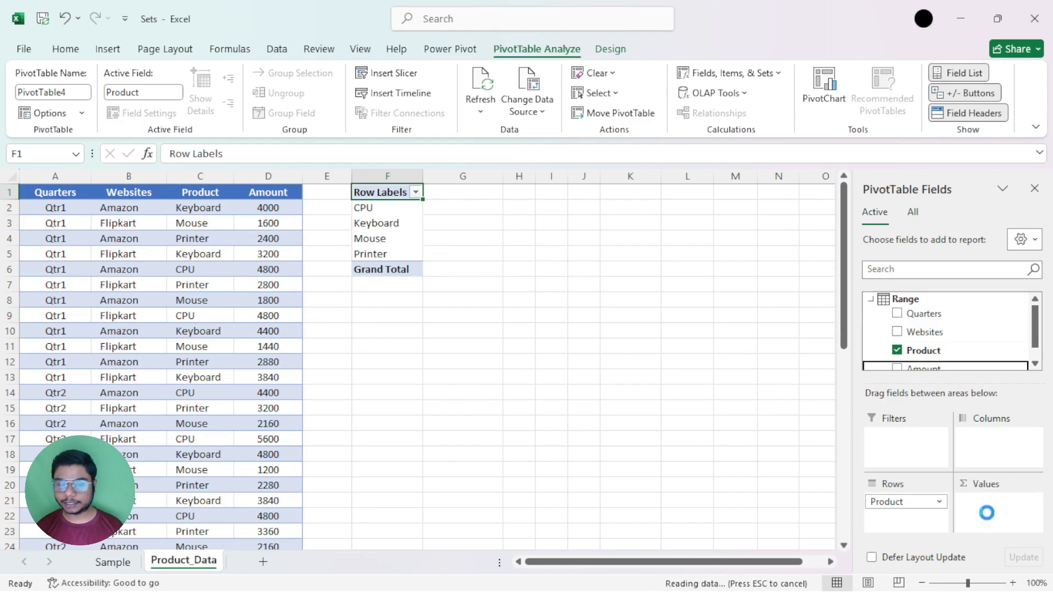
pyautogui.moveTo(487, 207); pyautogui.dragTo(483, 253)
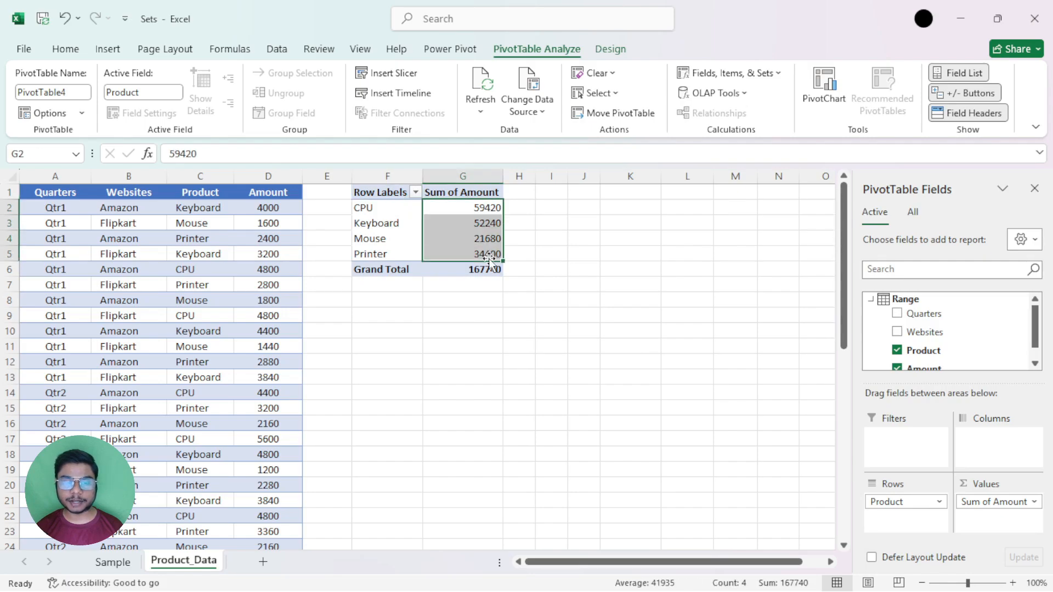
pyautogui.click(384, 207)
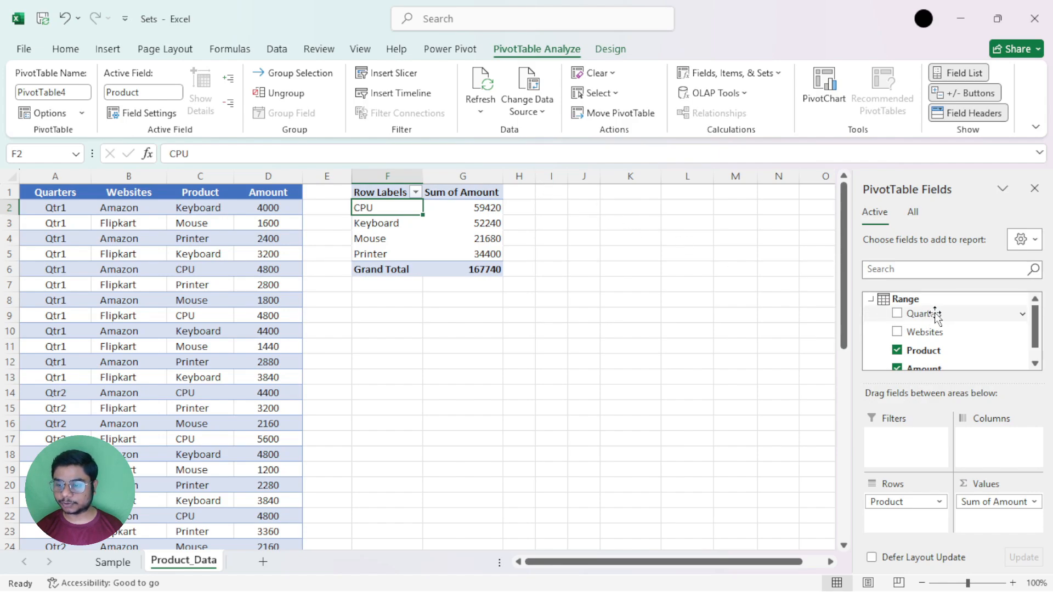
# Add Quarters and, beneath it, Websites as the PivotTable's column fields.
pyautogui.moveTo(932, 314); pyautogui.dragTo(984, 442)
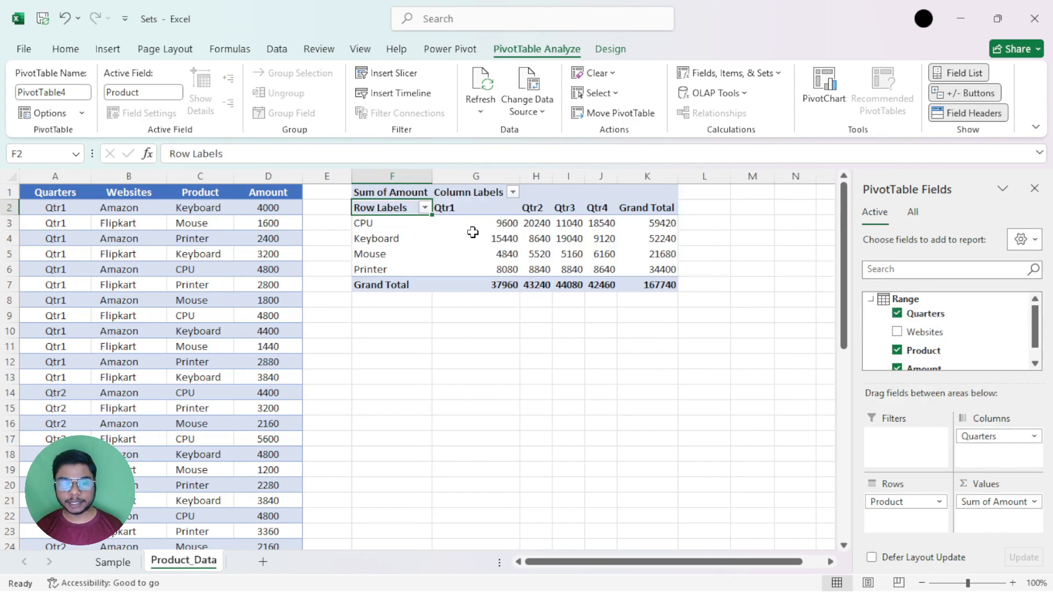
pyautogui.moveTo(454, 219); pyautogui.dragTo(590, 277)
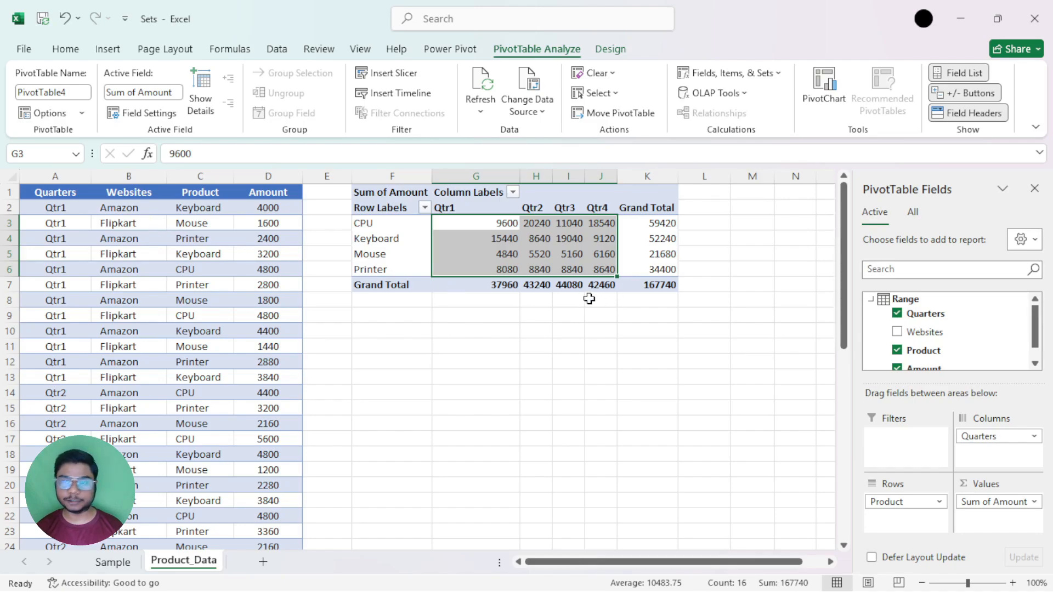
pyautogui.moveTo(925, 332); pyautogui.dragTo(1010, 464)
# Examine the Amazon and Flipkart columns under each quarter, from Qtr1 through Qtr4, and the Grand Total column.
pyautogui.click(465, 223)
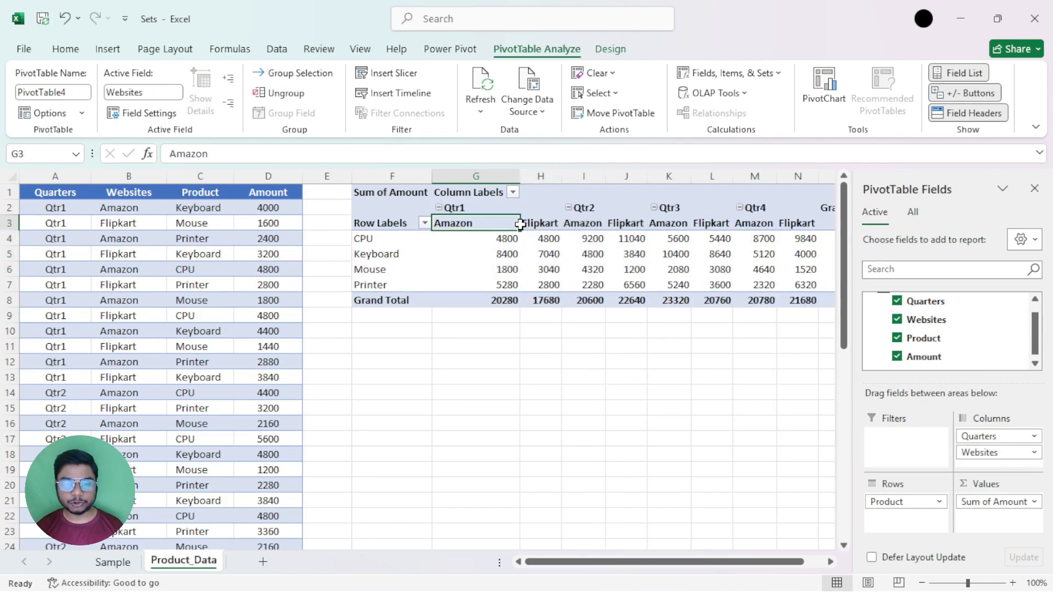
pyautogui.moveTo(520, 223); pyautogui.dragTo(534, 223)
pyautogui.click(470, 208)
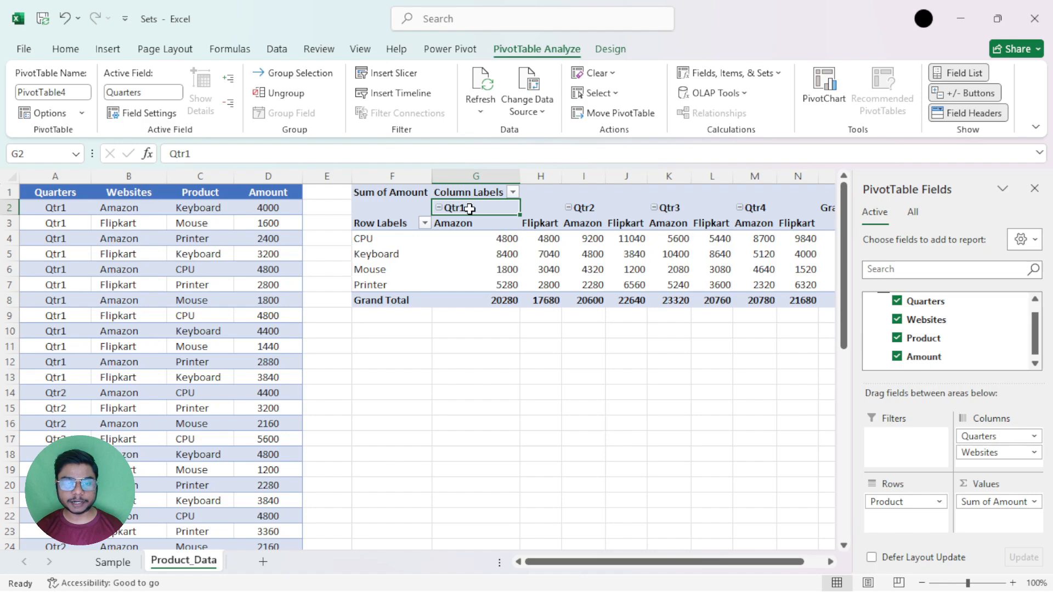
pyautogui.click(447, 223)
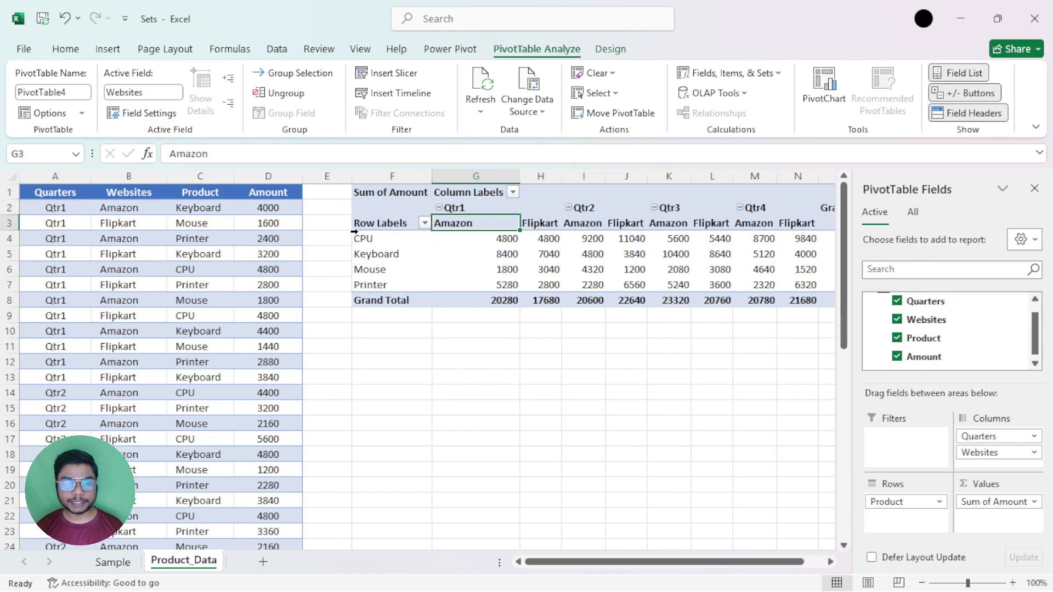
pyautogui.click(539, 225)
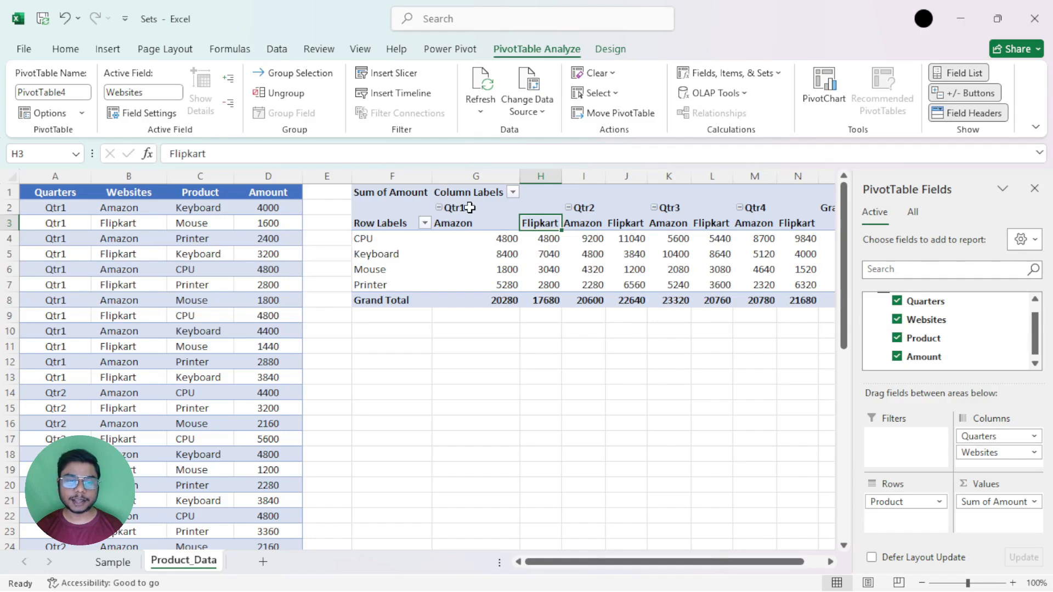
pyautogui.moveTo(470, 208); pyautogui.dragTo(550, 303)
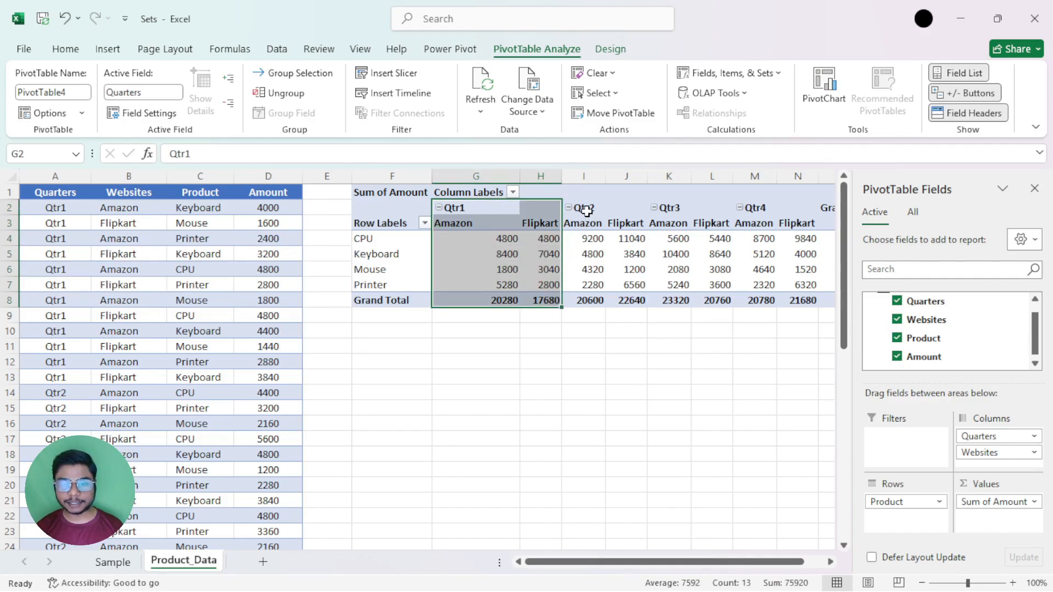
pyautogui.moveTo(582, 208); pyautogui.dragTo(636, 301)
pyautogui.click(676, 201)
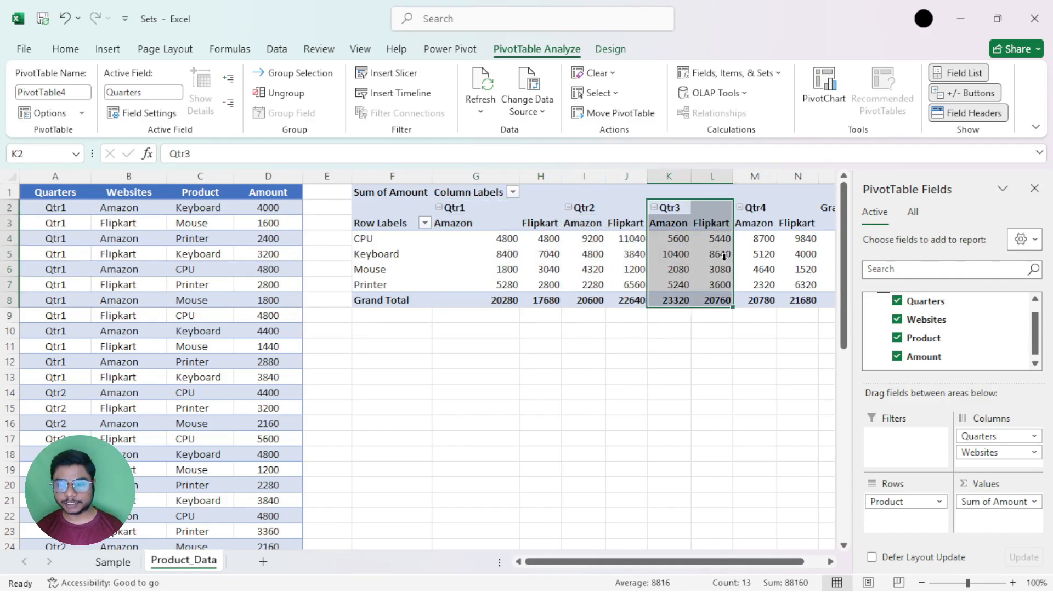
pyautogui.click(757, 201)
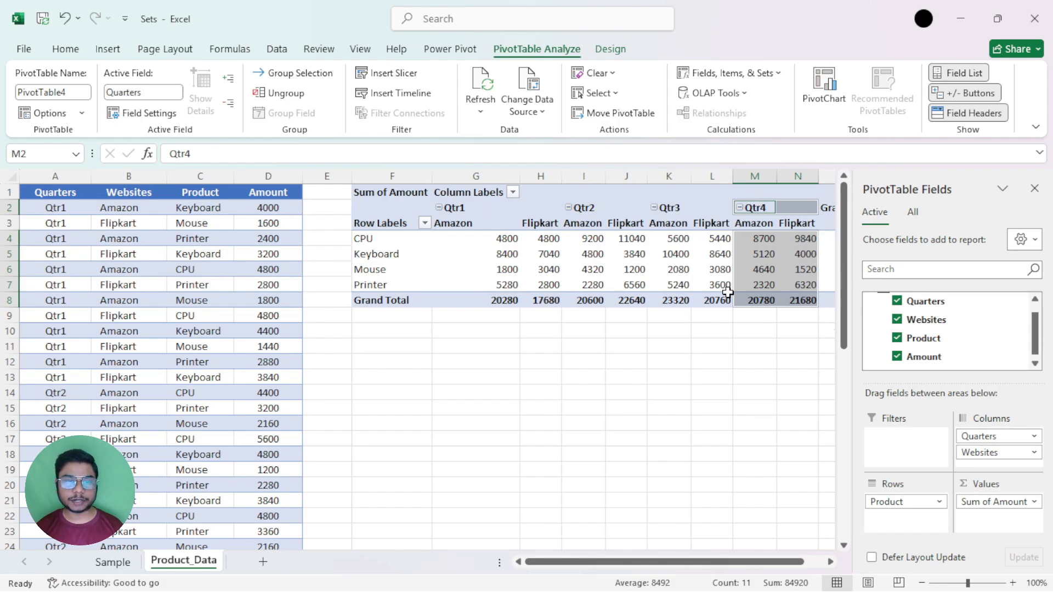
pyautogui.moveTo(706, 561); pyautogui.dragTo(732, 565)
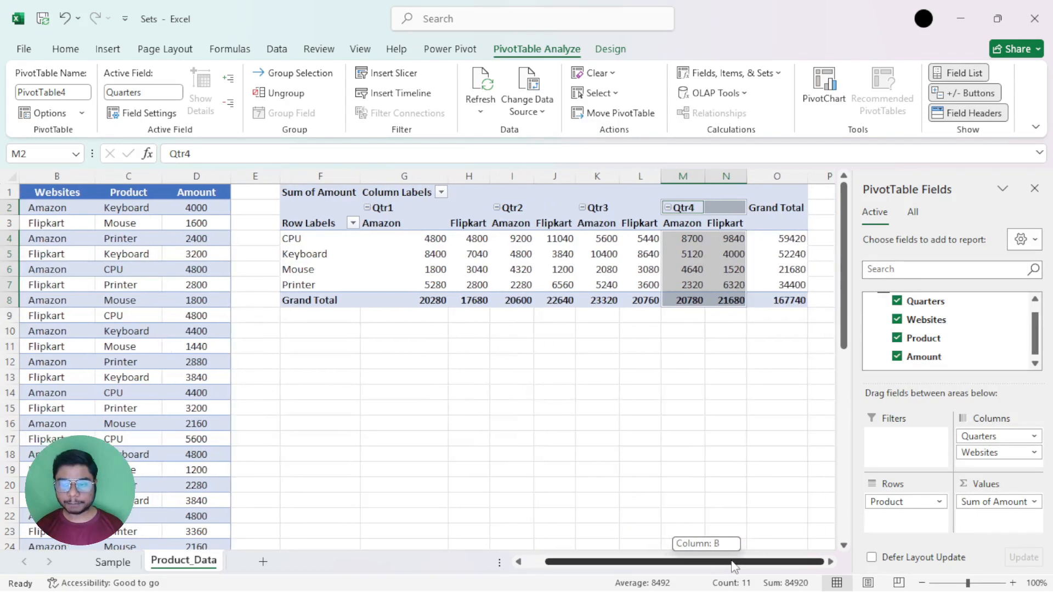
# Check the options for creating sets based on row or column items in the filled PivotTable.
pyautogui.click(460, 251)
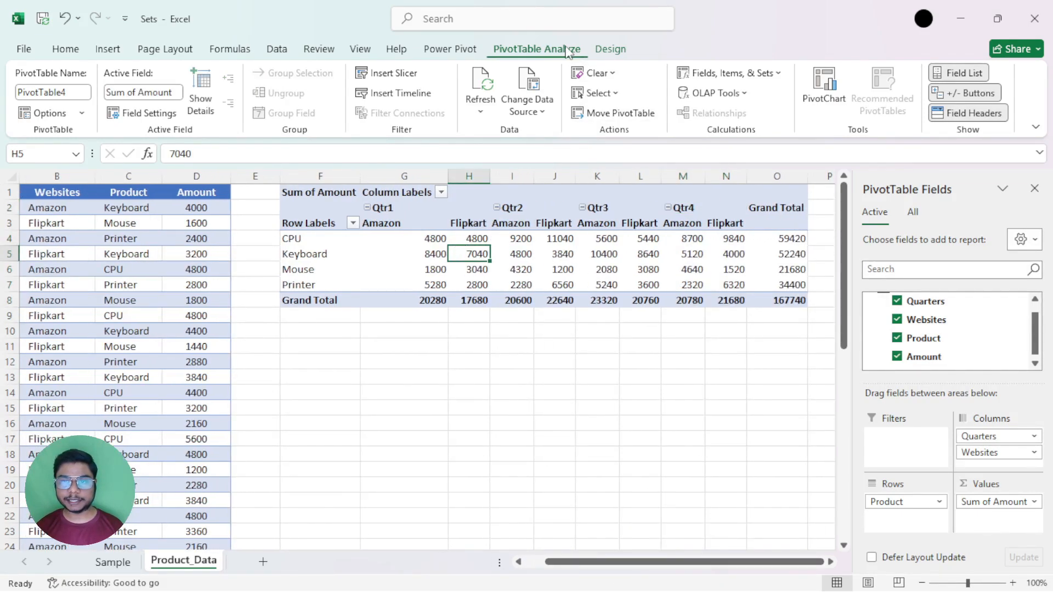
pyautogui.click(779, 77)
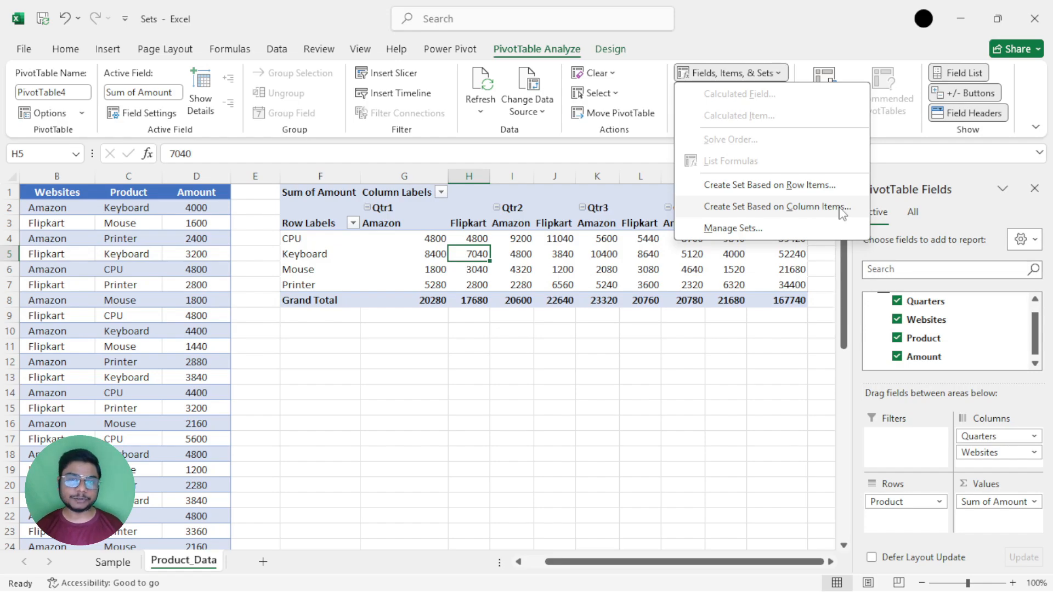
pyautogui.click(339, 252)
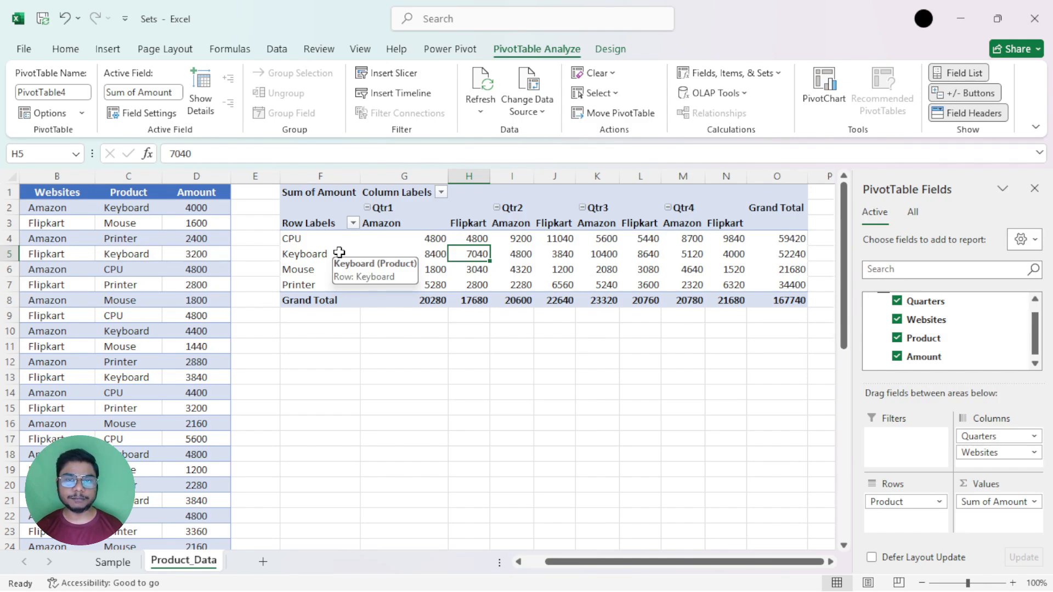
# Review the PivotTable's product row labels, its quarter and website column headers, and the amounts in its body.
pyautogui.click(308, 222)
pyautogui.moveTo(305, 238); pyautogui.dragTo(311, 279)
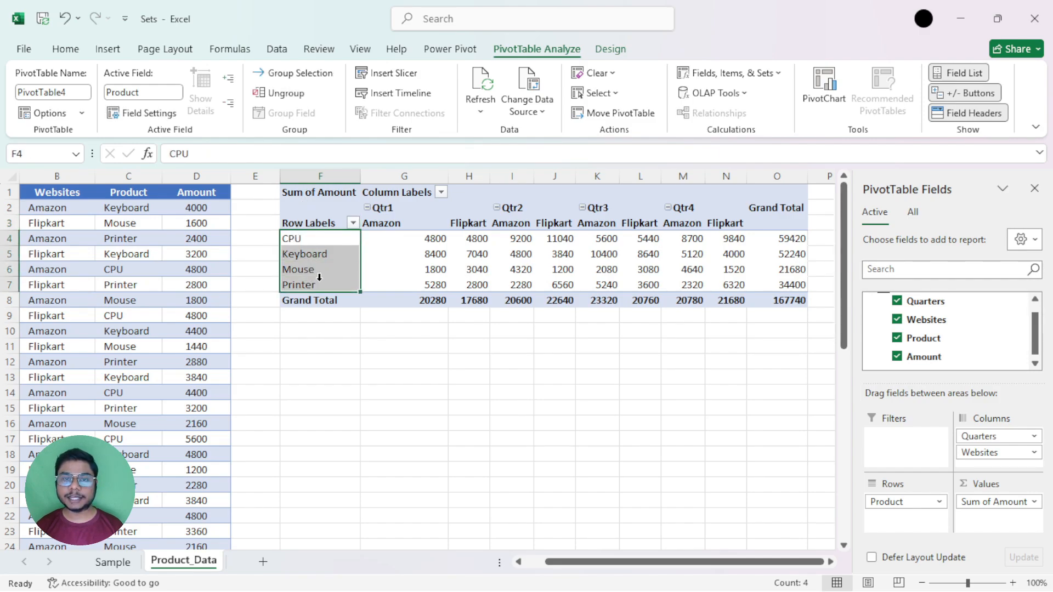
pyautogui.moveTo(404, 208); pyautogui.dragTo(698, 214)
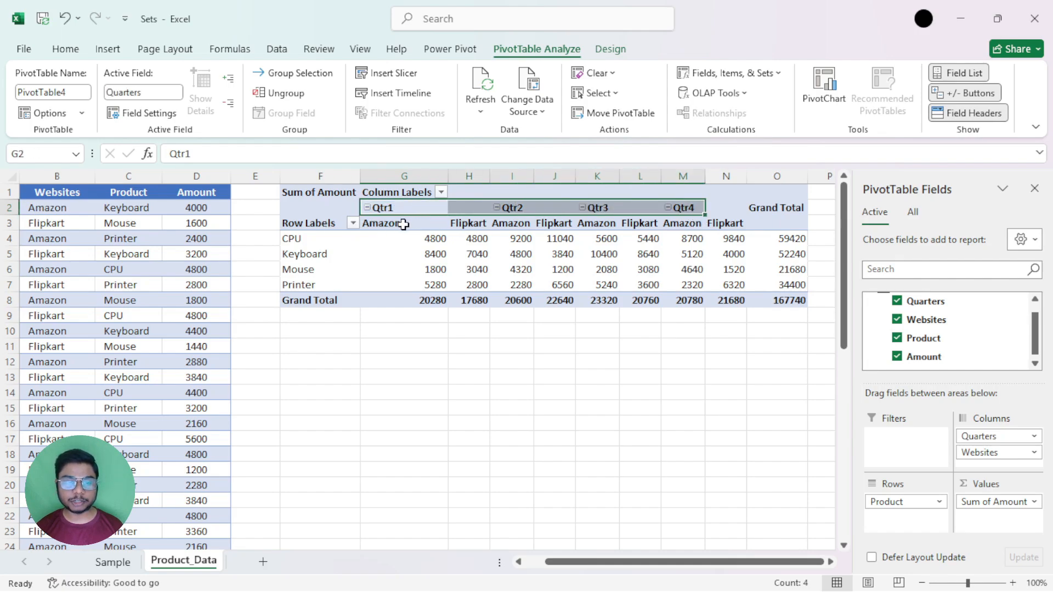
pyautogui.moveTo(404, 223); pyautogui.dragTo(720, 224)
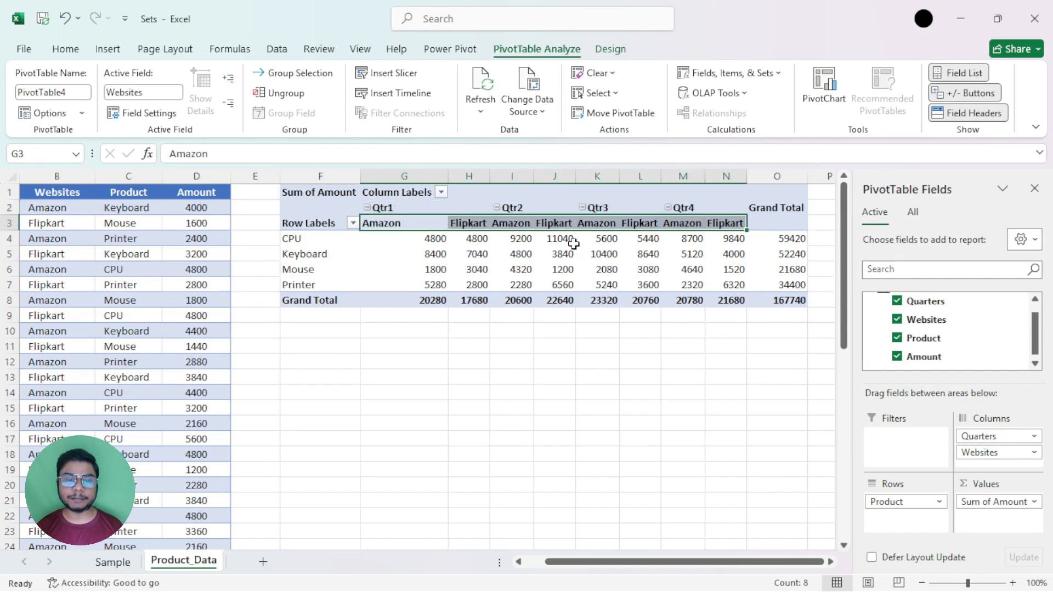
pyautogui.click(431, 239)
pyautogui.moveTo(431, 239); pyautogui.dragTo(739, 283)
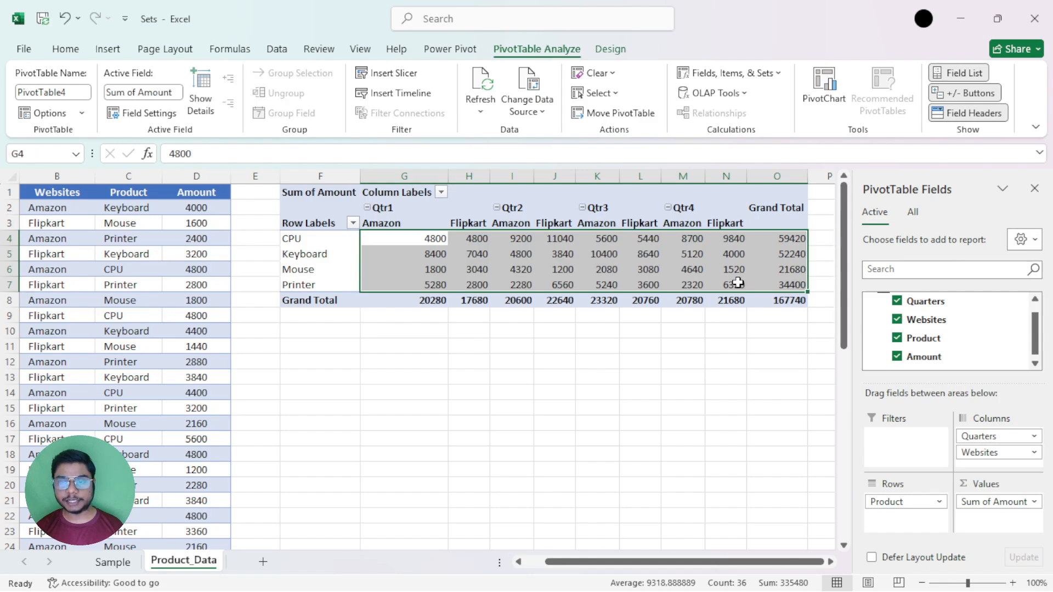
pyautogui.click(630, 258)
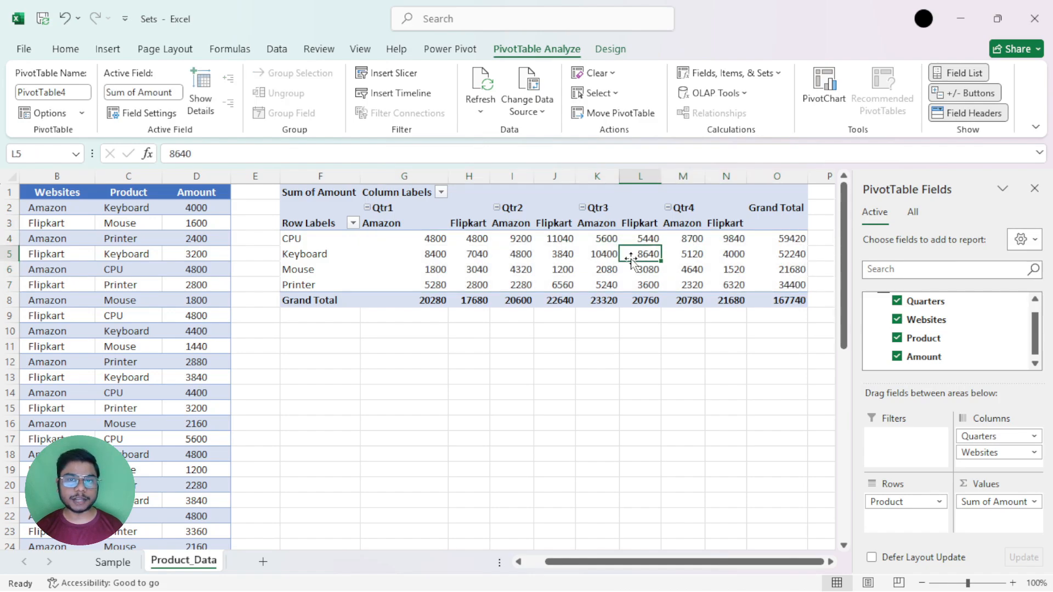
# Start a new set based on the PivotTable's row items, keeping the name Set1 and entering MySets as its display folder.
pyautogui.click(467, 255)
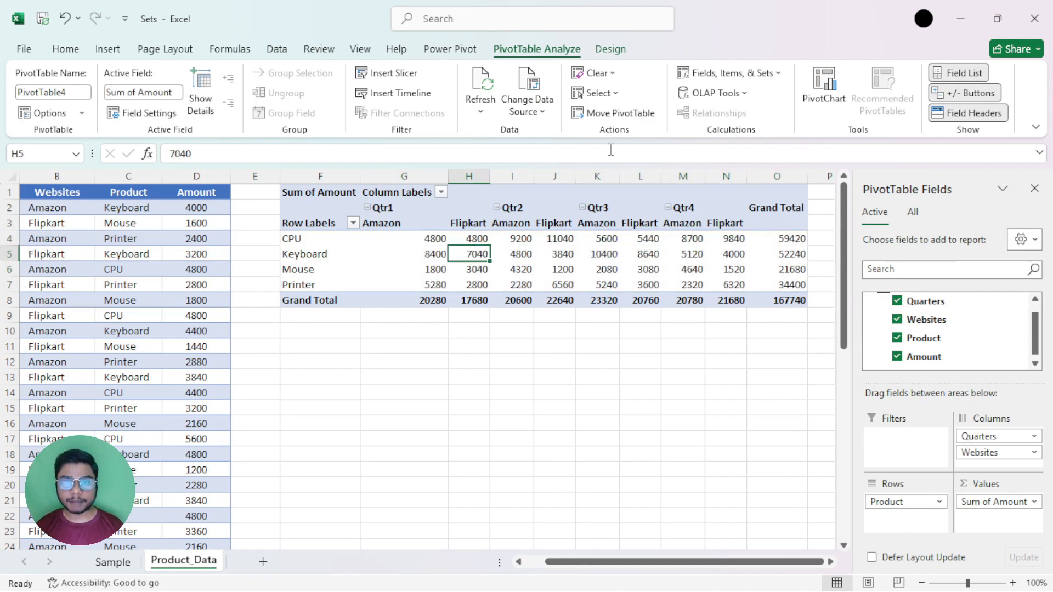
pyautogui.click(749, 73)
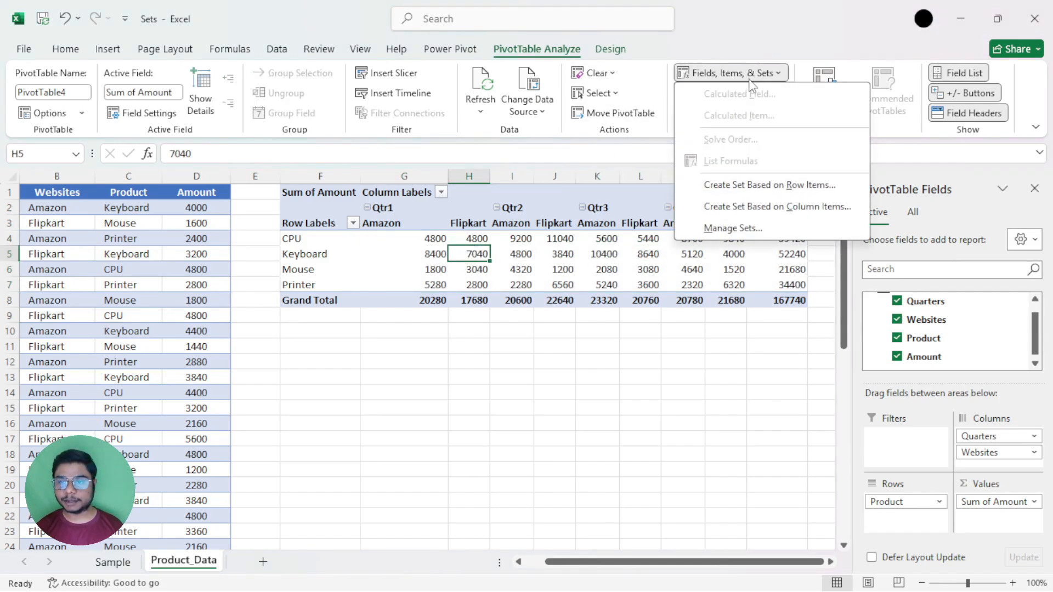
pyautogui.click(796, 187)
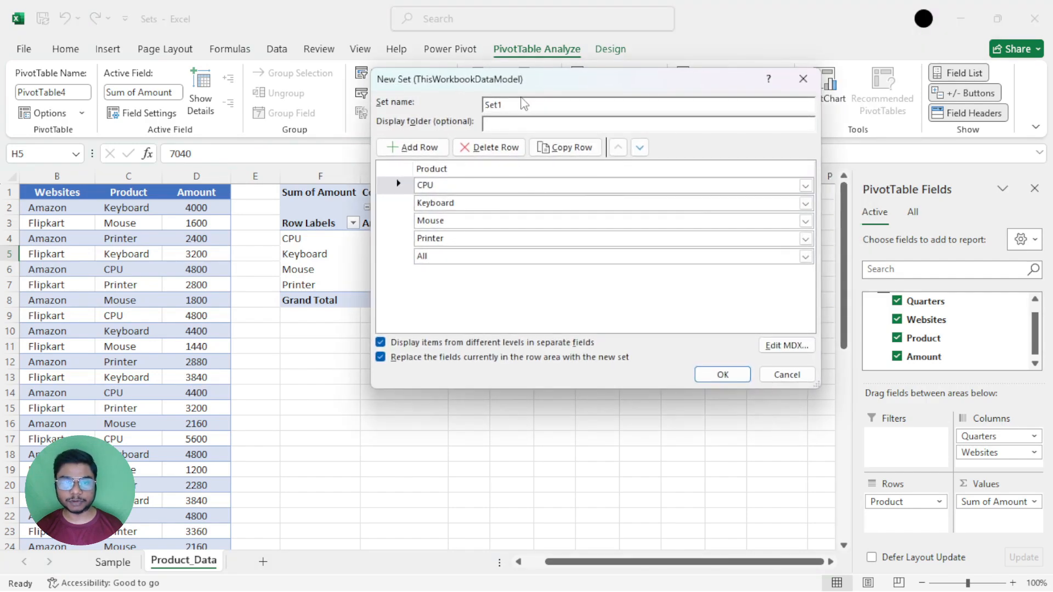
pyautogui.moveTo(524, 90); pyautogui.dragTo(493, 147)
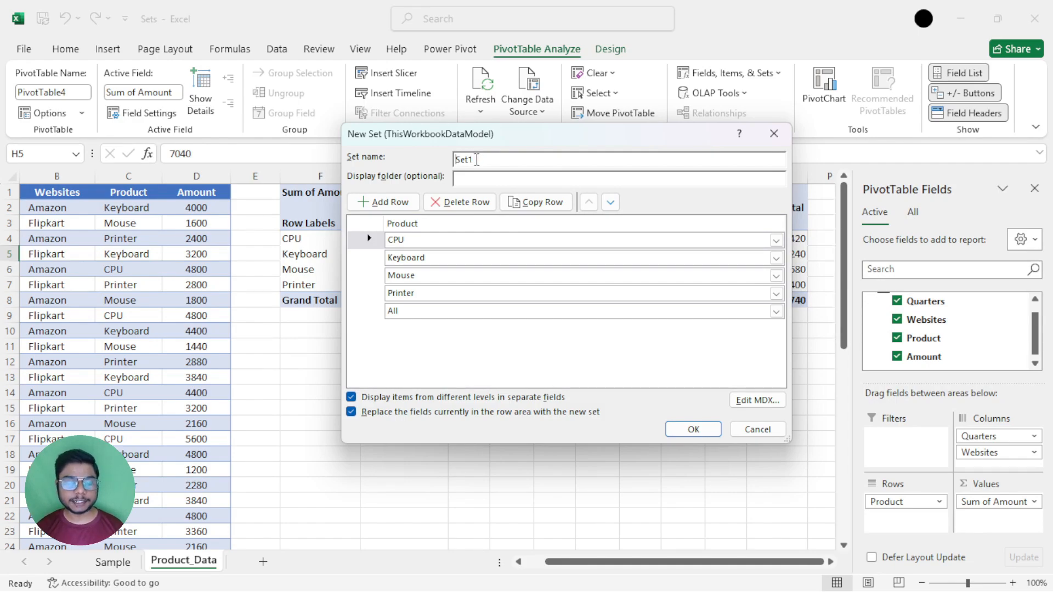
pyautogui.moveTo(477, 160); pyautogui.dragTo(456, 163)
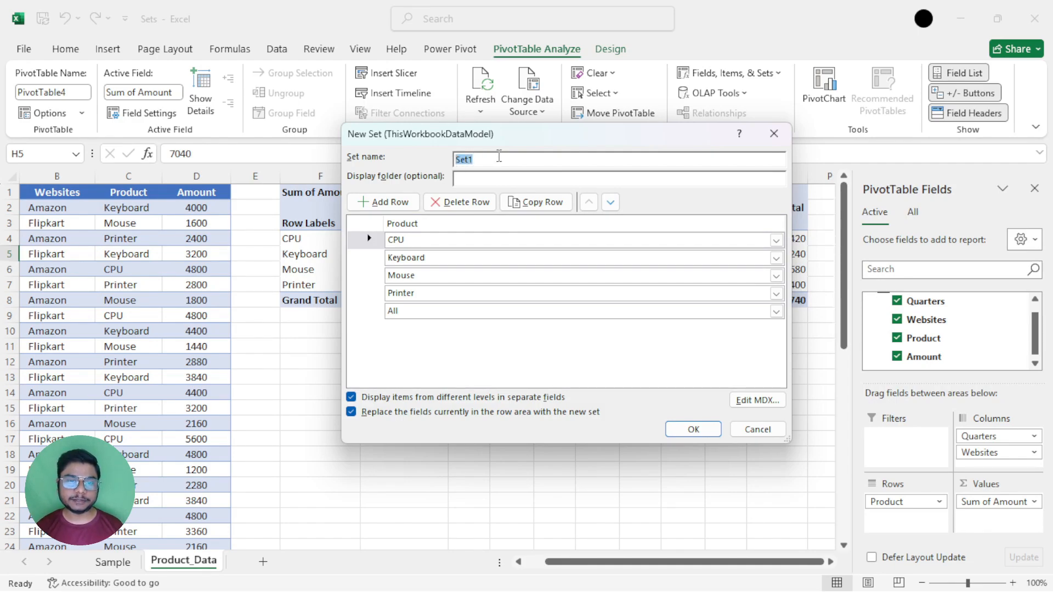
pyautogui.click(495, 161)
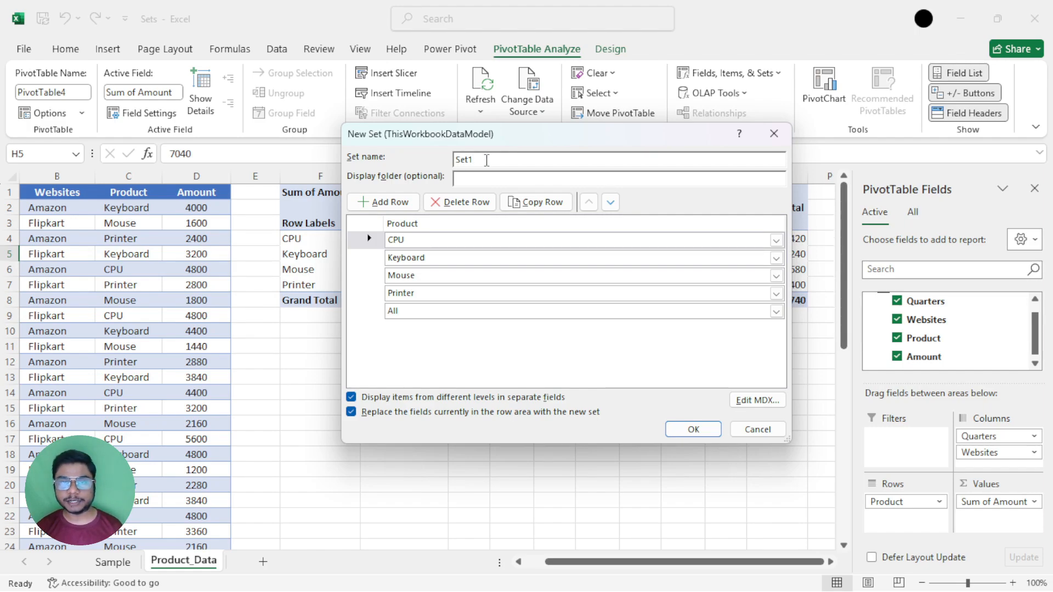
pyautogui.moveTo(487, 142); pyautogui.dragTo(498, 128)
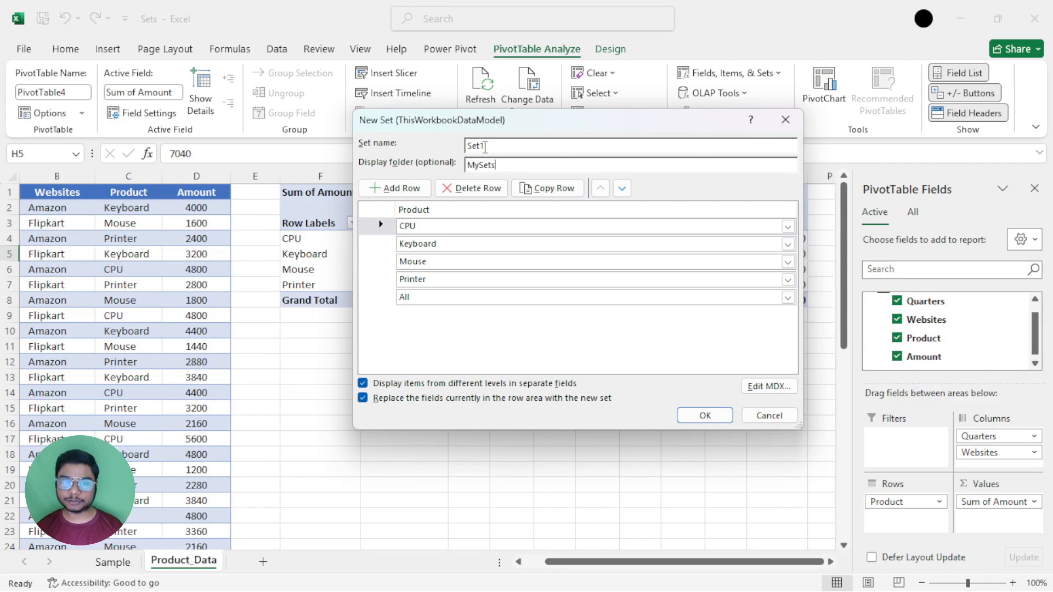
# Delete the All row from the set's Product items and create the set in place of the current row fields.
pyautogui.moveTo(470, 121); pyautogui.dragTo(489, 92)
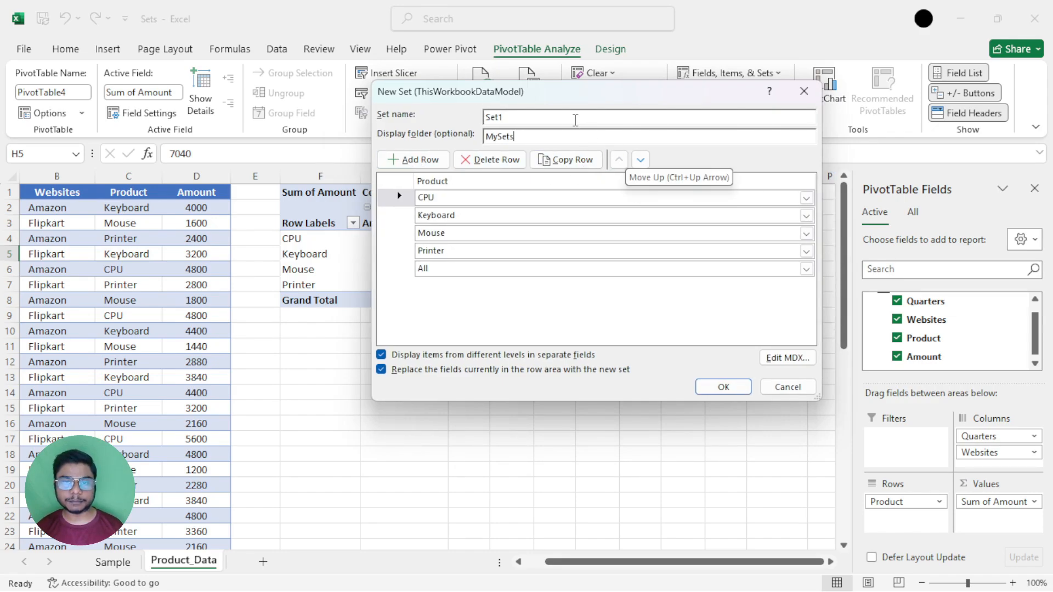
pyautogui.moveTo(555, 104); pyautogui.dragTo(709, 127)
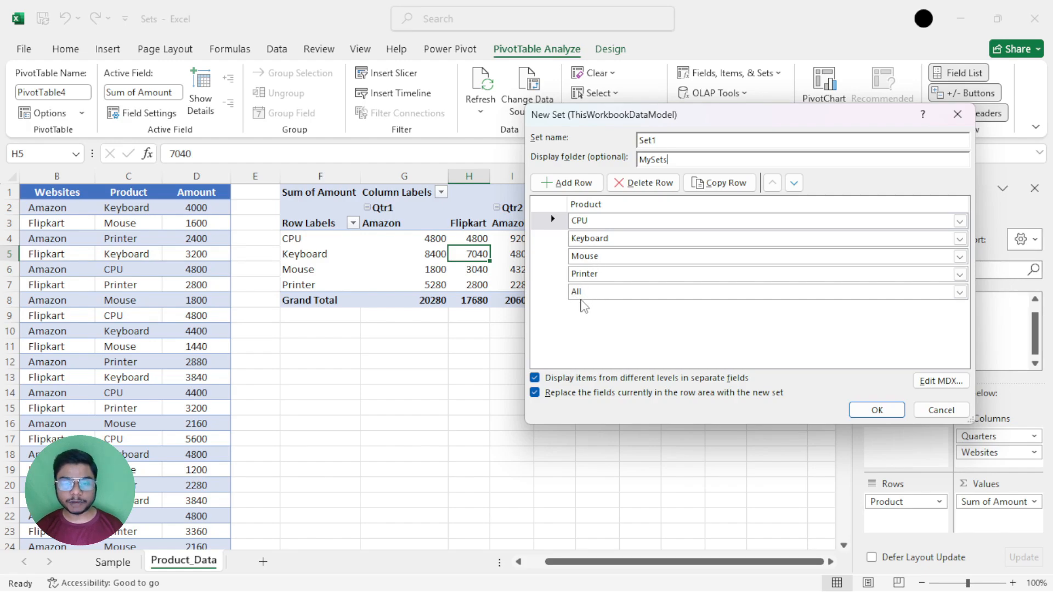
pyautogui.click(550, 292)
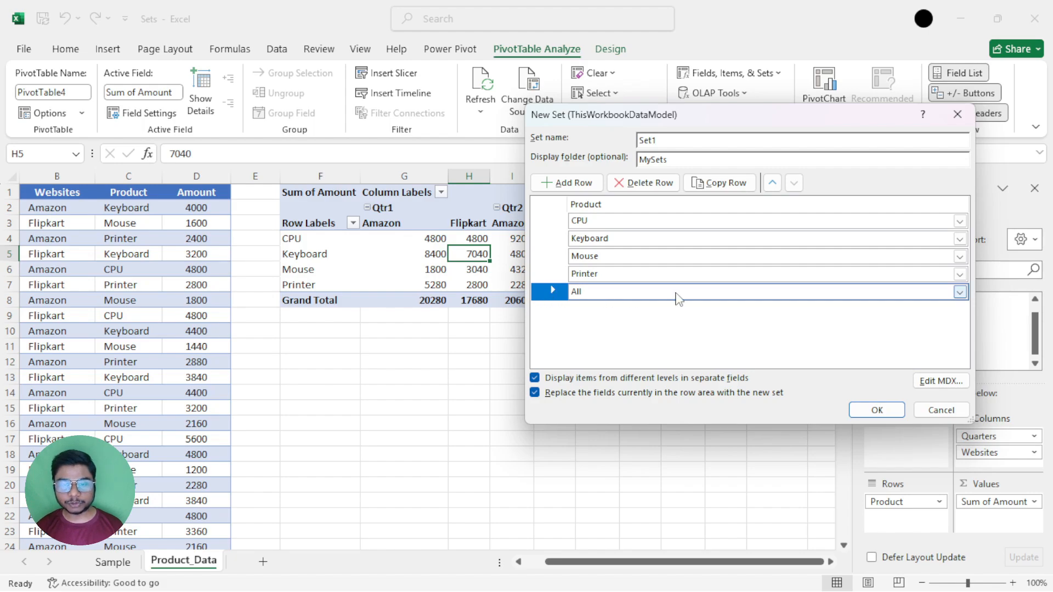
pyautogui.moveTo(611, 122); pyautogui.dragTo(427, 339)
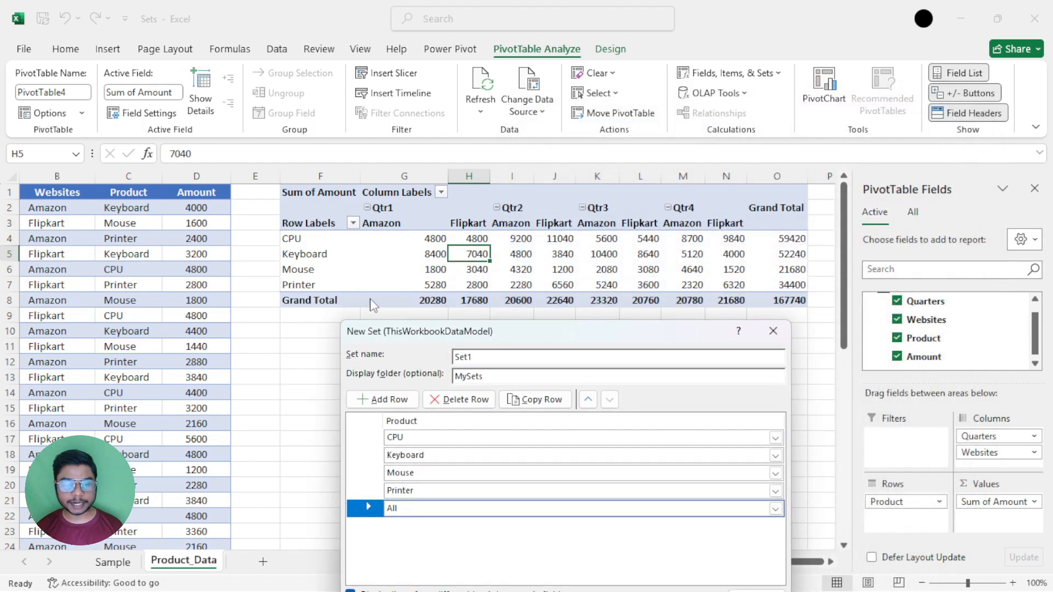
pyautogui.moveTo(573, 335); pyautogui.dragTo(766, 79)
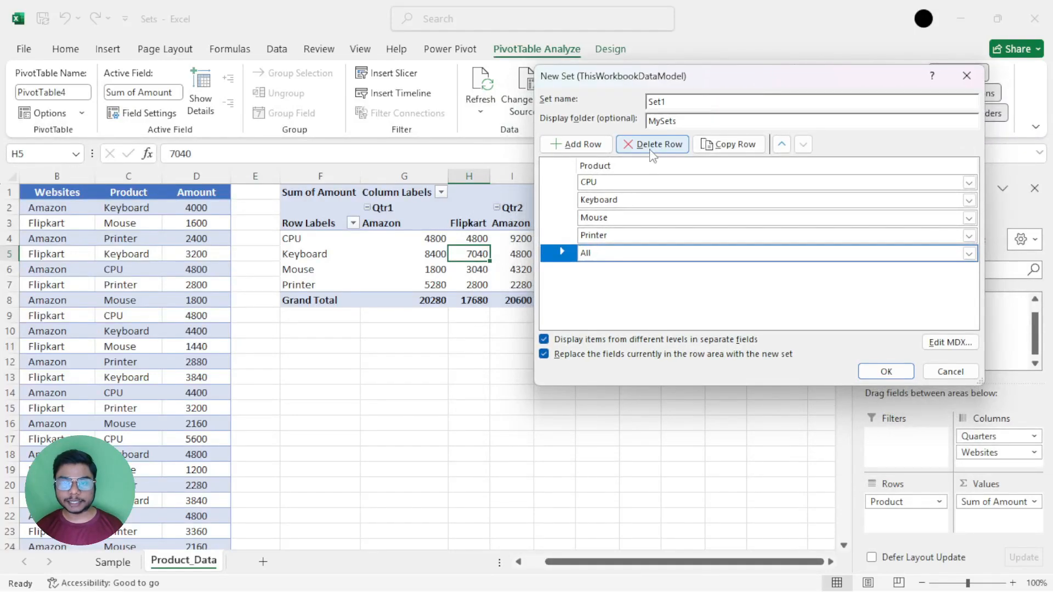
pyautogui.click(652, 148)
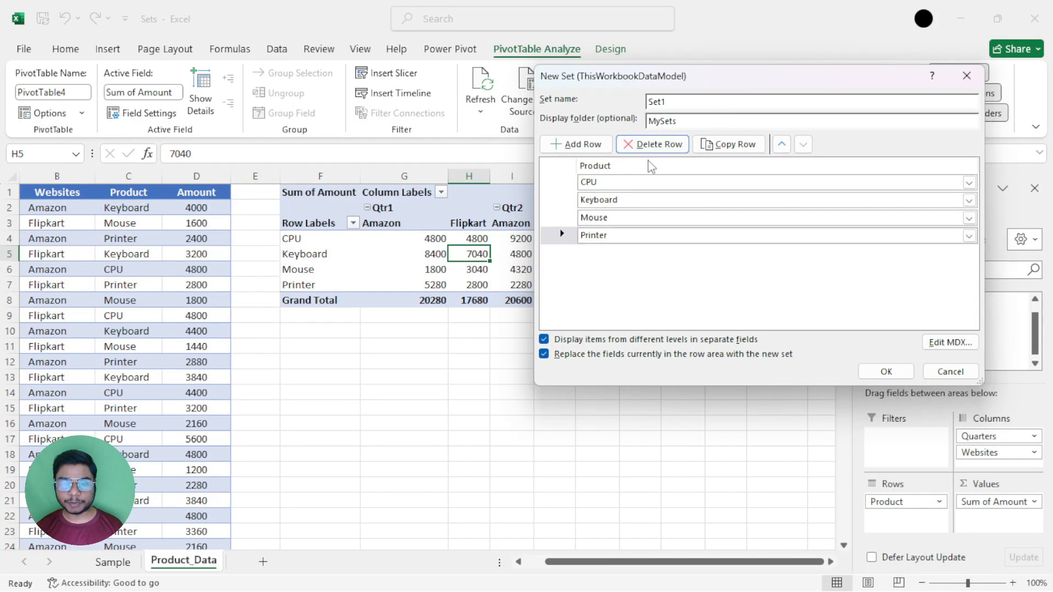
pyautogui.click(884, 371)
# Try to bring back the PivotTable's Grand Total row by turning grand totals on for rows and columns.
pyautogui.moveTo(294, 300); pyautogui.dragTo(799, 301)
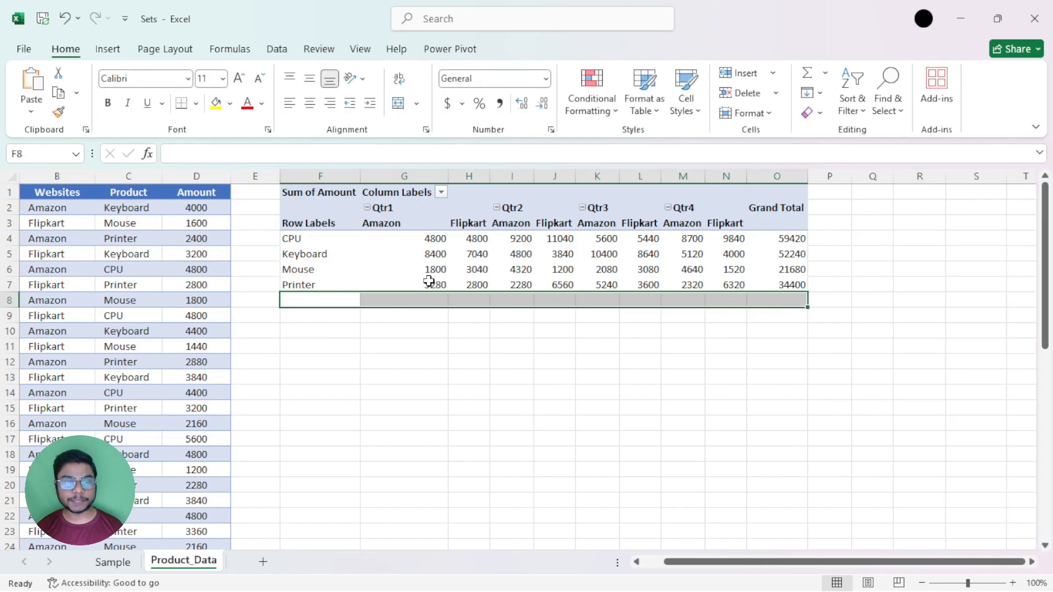
pyautogui.click(360, 273)
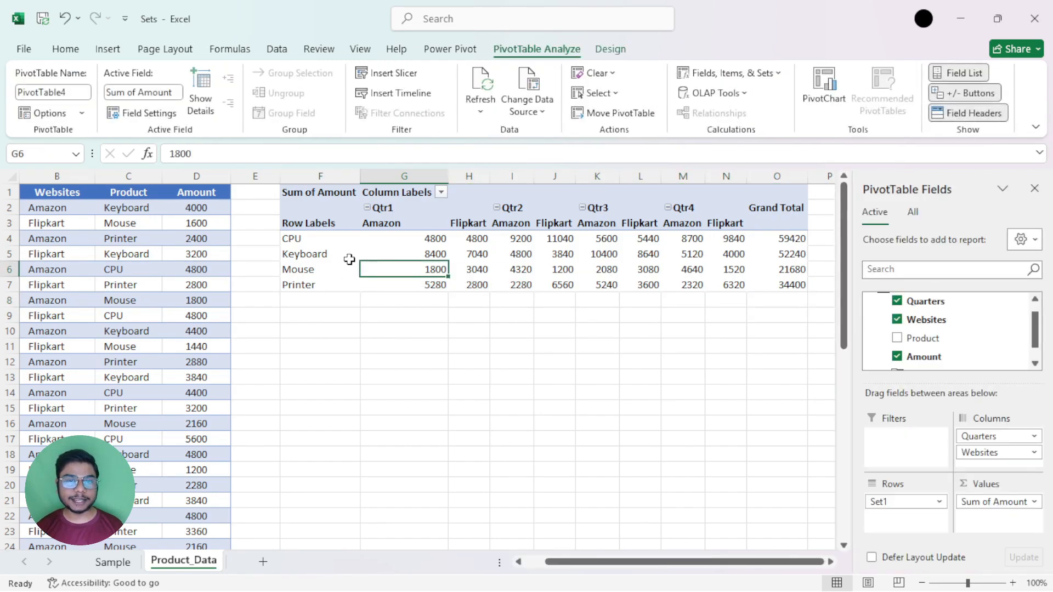
pyautogui.click(610, 49)
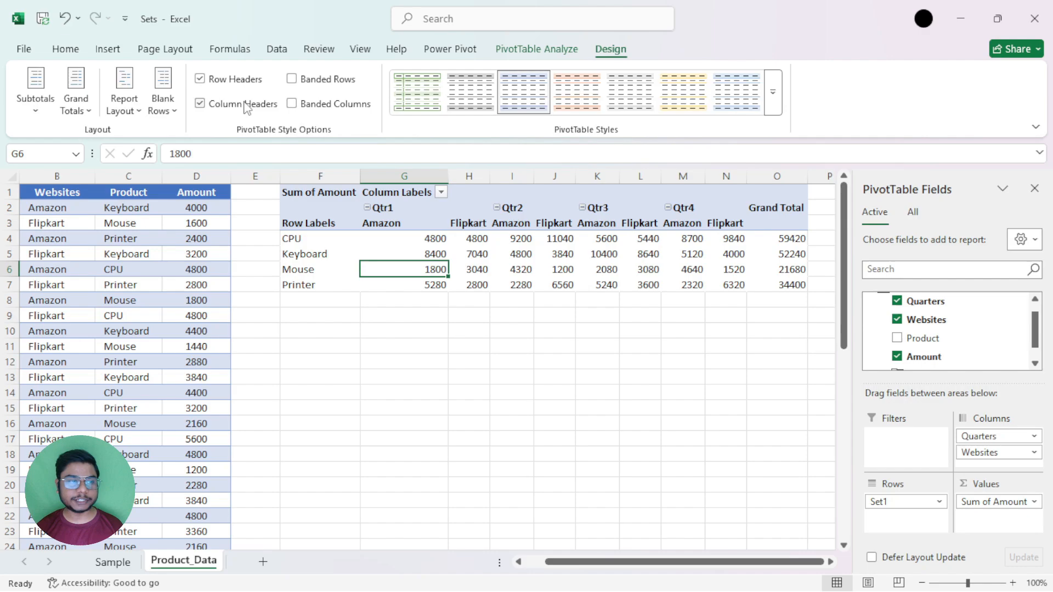
pyautogui.click(85, 113)
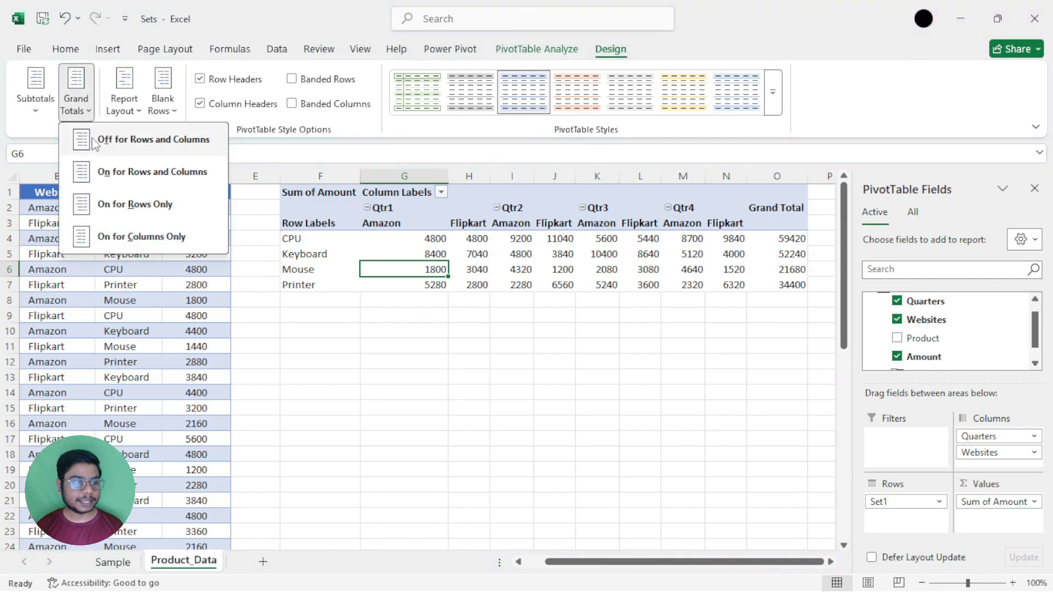
pyautogui.click(117, 175)
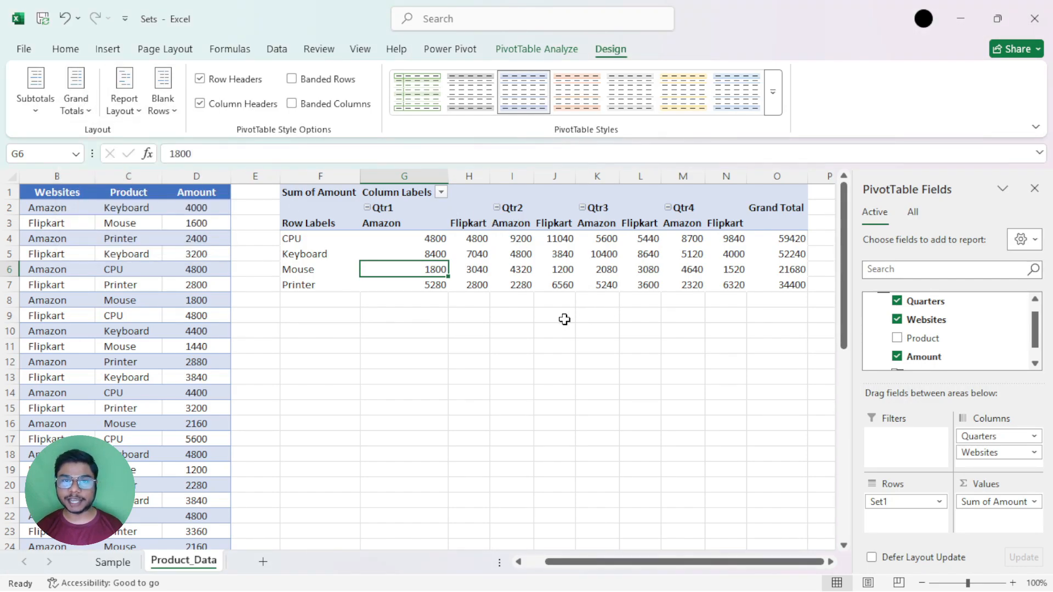
# Check the grand total and filter settings in the PivotTable Options, leaving them as they are.
pyautogui.click(523, 50)
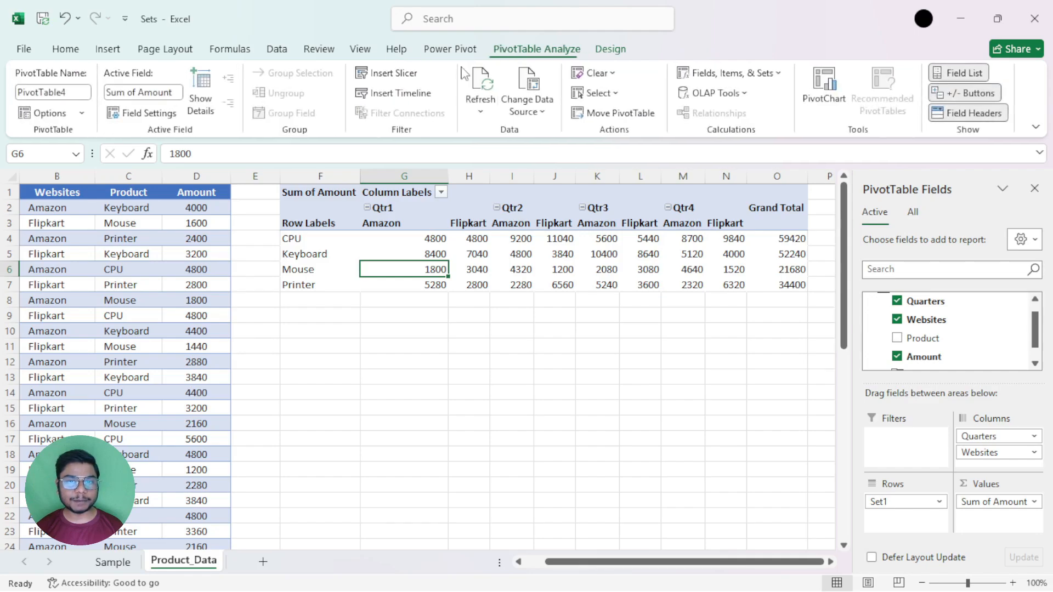
pyautogui.click(39, 113)
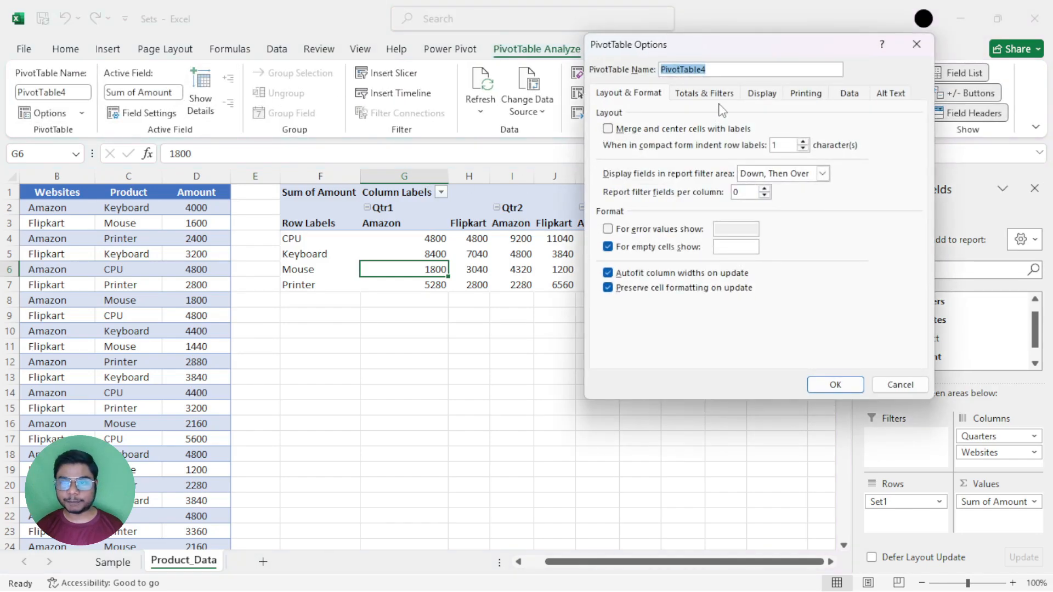
pyautogui.click(722, 95)
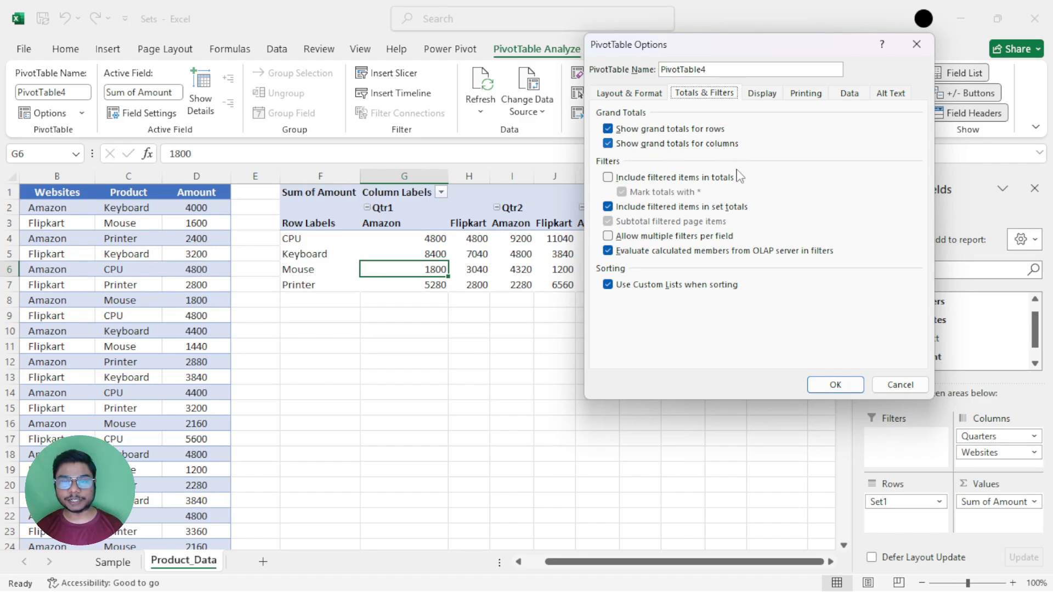
pyautogui.click(900, 384)
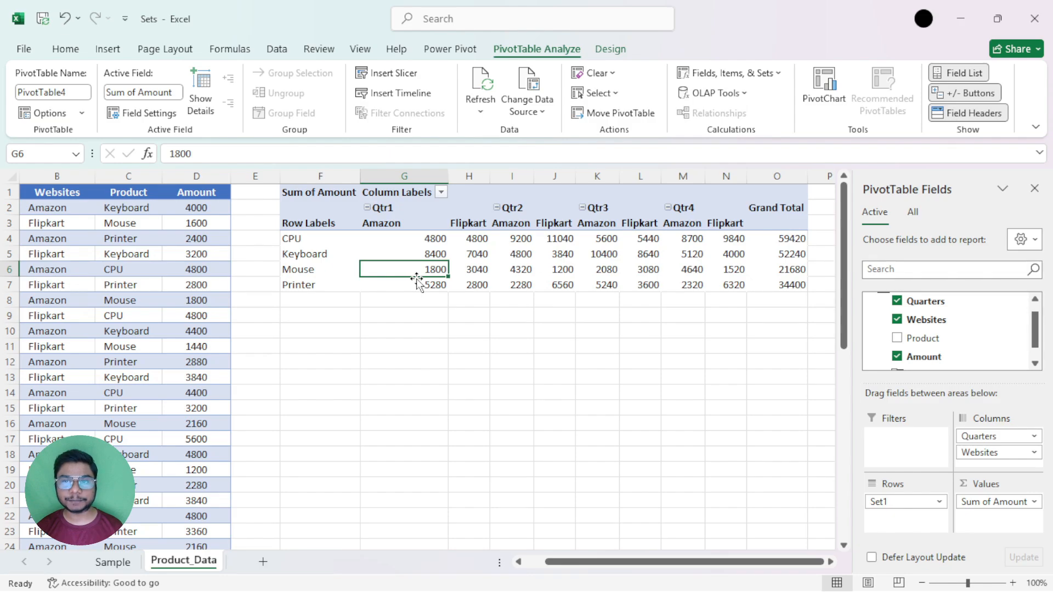
# Open the Set Manager and inspect the definition of Set1, closing it without changes.
pyautogui.click(770, 80)
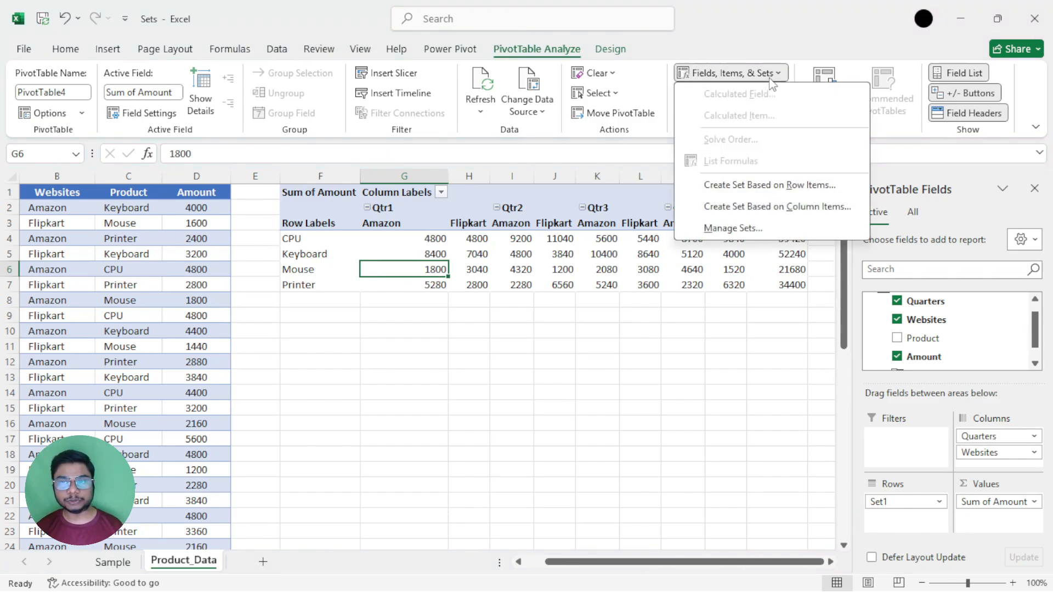
pyautogui.click(754, 229)
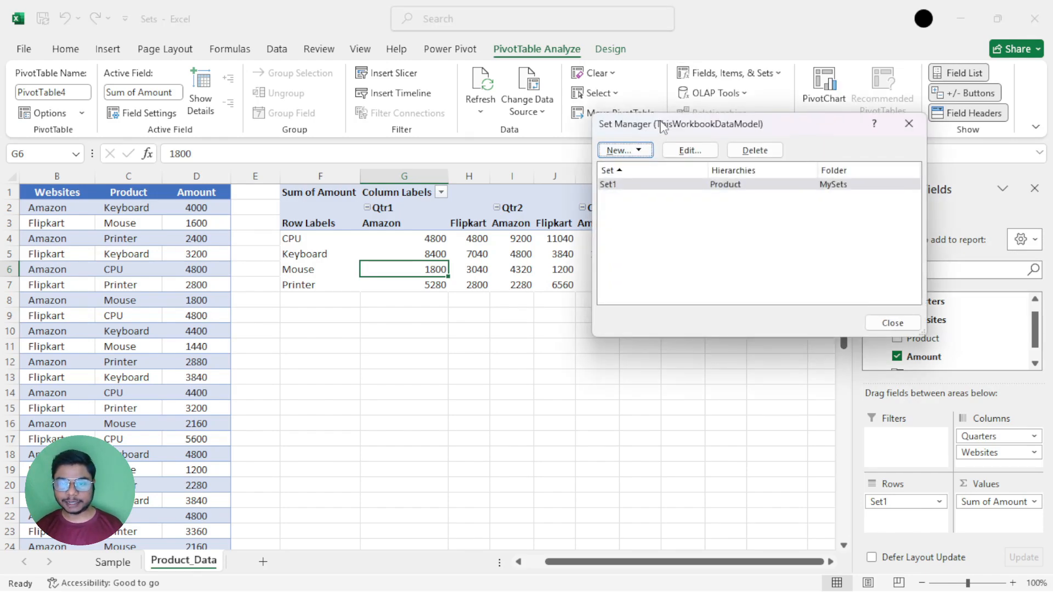
pyautogui.moveTo(662, 126); pyautogui.dragTo(596, 130)
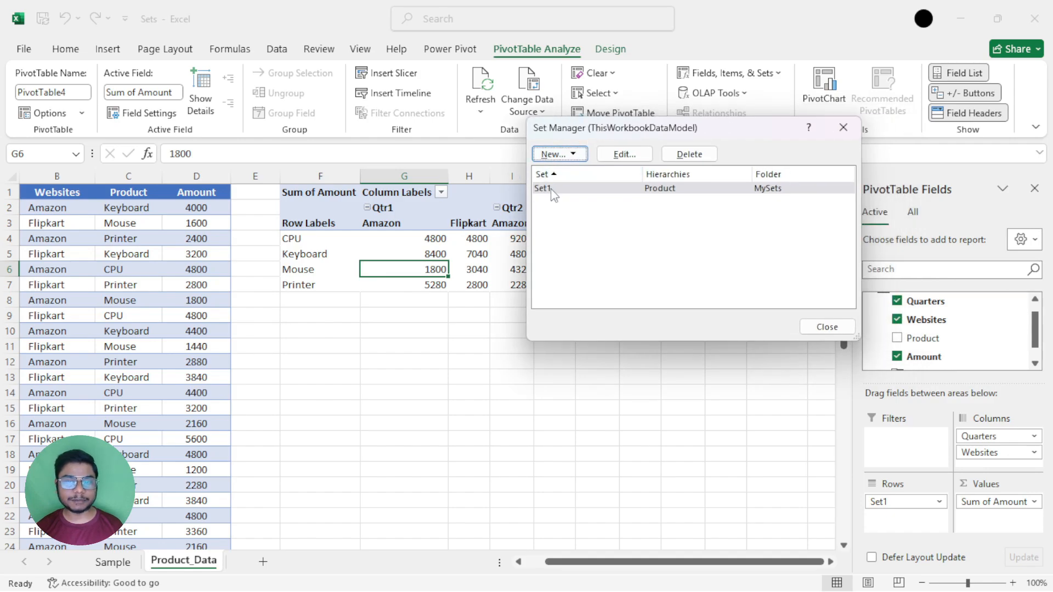
pyautogui.doubleClick(631, 189)
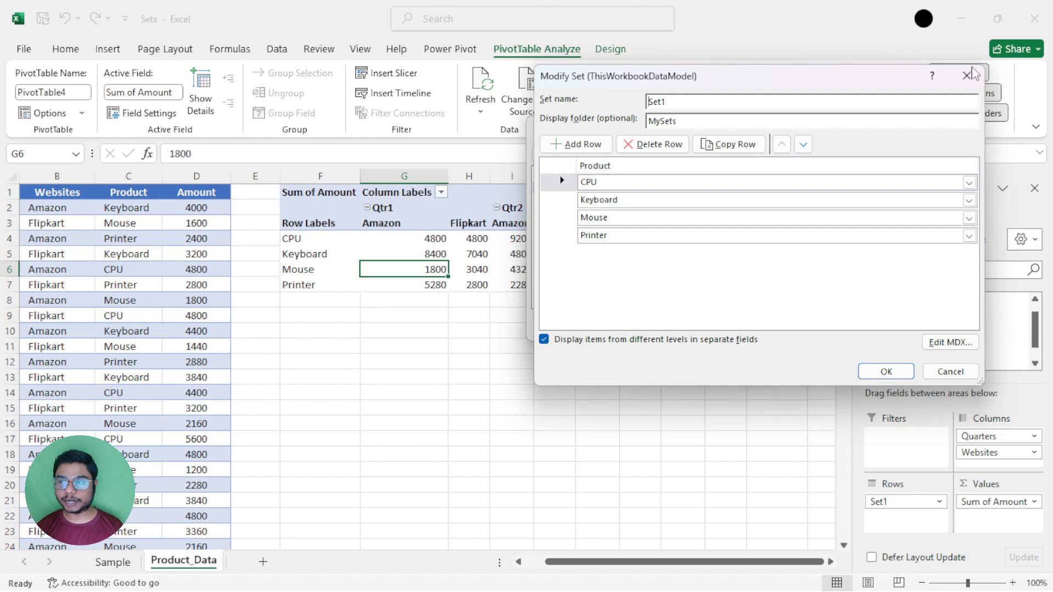
pyautogui.click(964, 77)
pyautogui.click(624, 154)
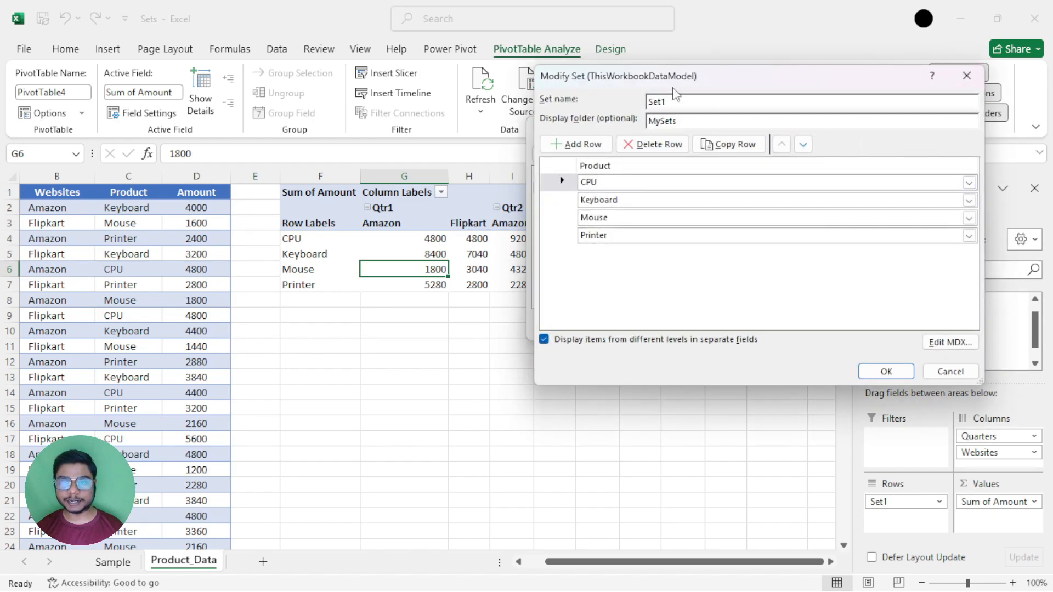
pyautogui.click(966, 76)
pyautogui.click(678, 189)
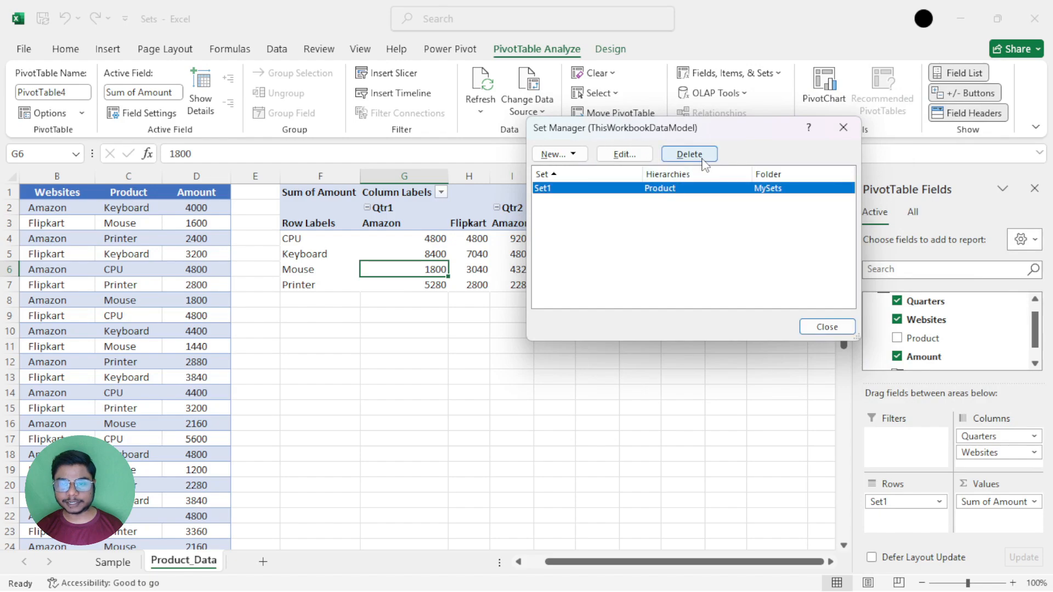
# Look at the form for creating a new set using MDX and dismiss it.
pyautogui.click(557, 154)
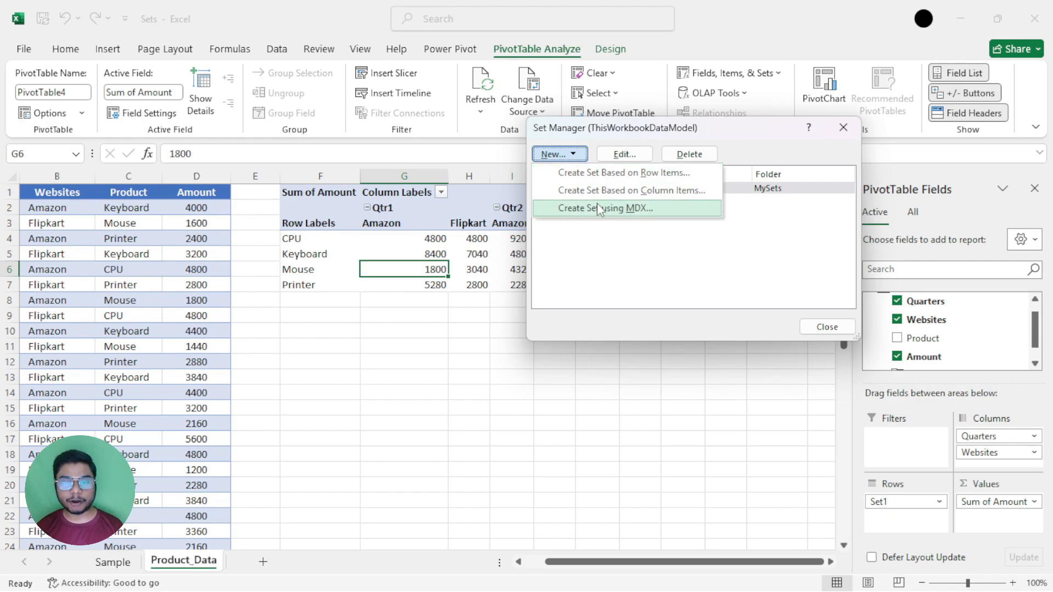
pyautogui.click(646, 210)
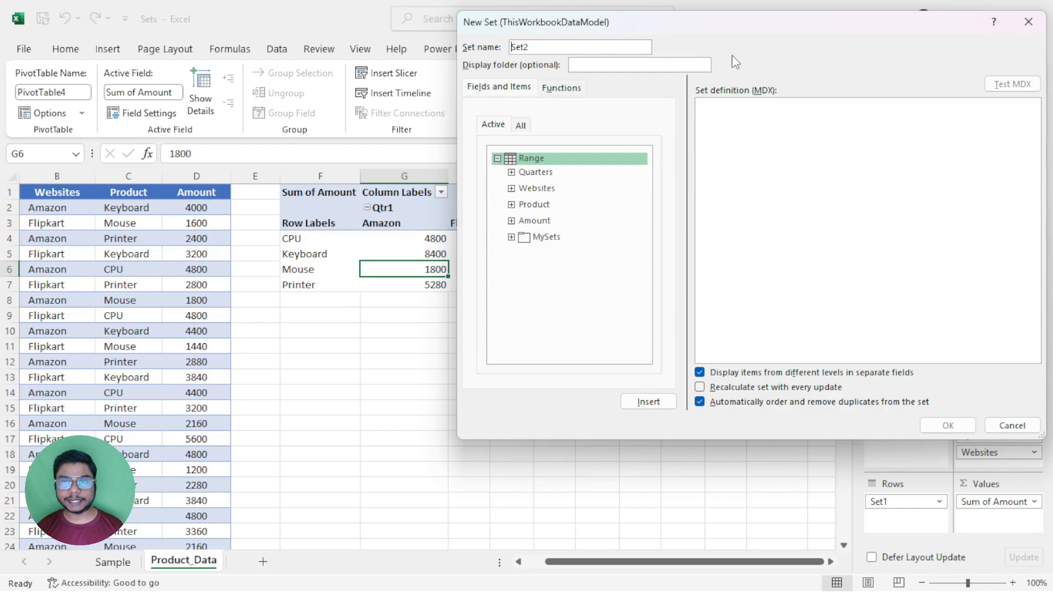
pyautogui.moveTo(721, 37); pyautogui.dragTo(462, 80)
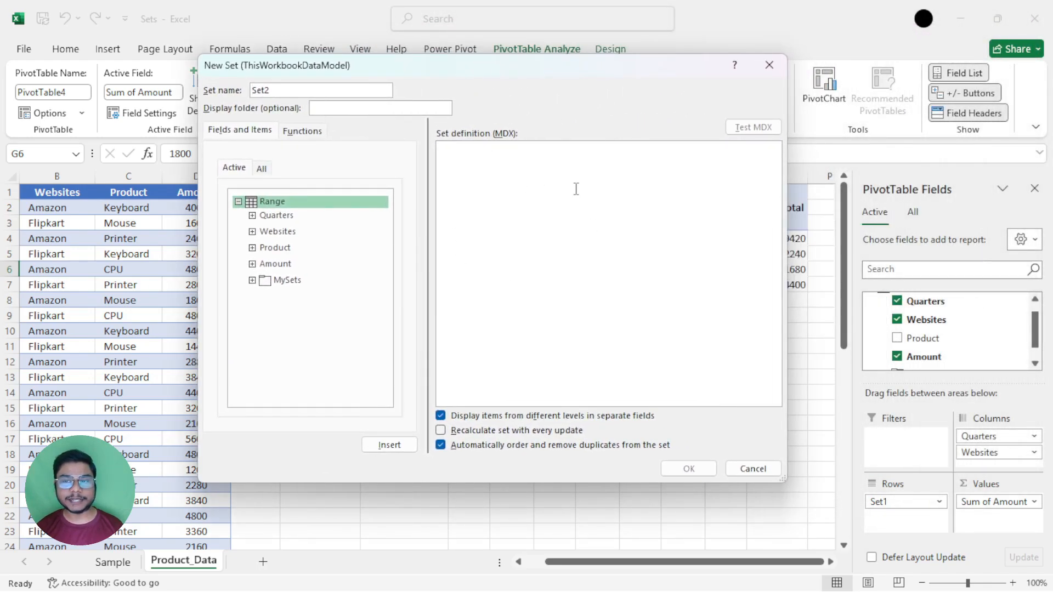
pyautogui.click(769, 65)
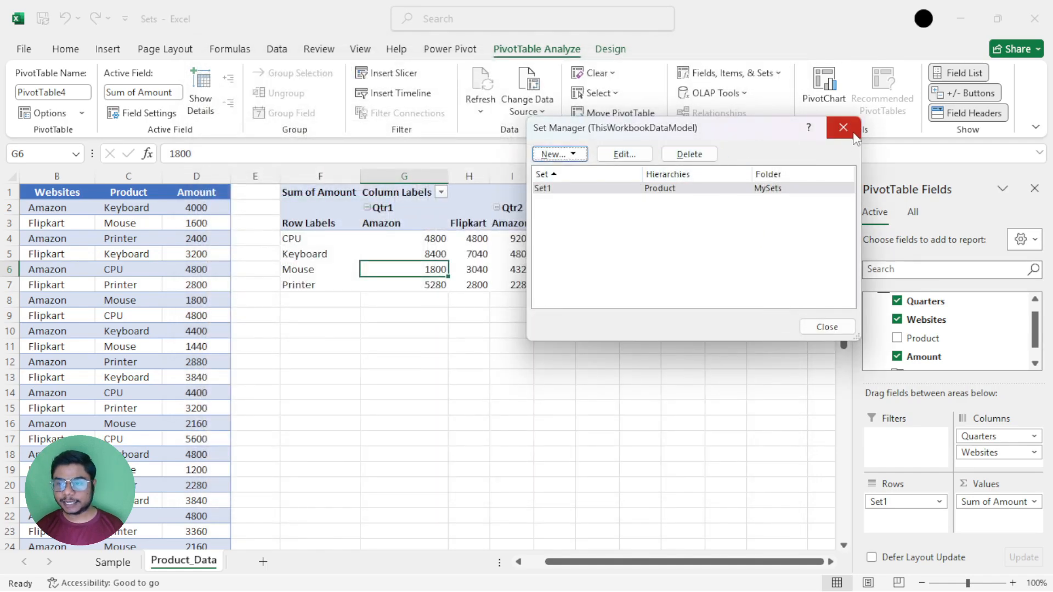
# Edit Set1 in the Set Manager by adding a row for the All item below Printer, and save the set.
pyautogui.click(624, 154)
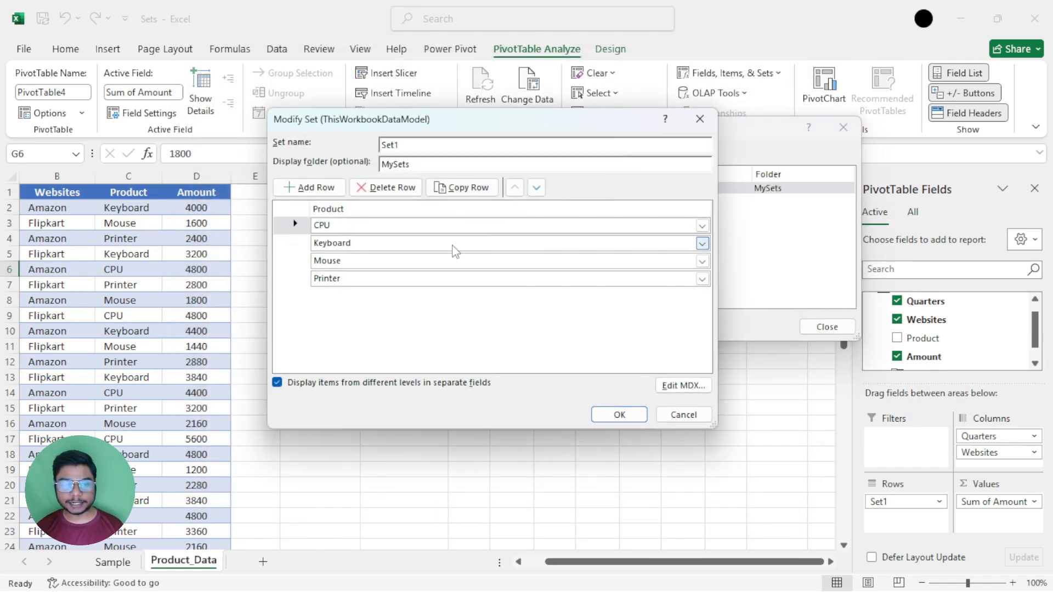
pyautogui.click(303, 283)
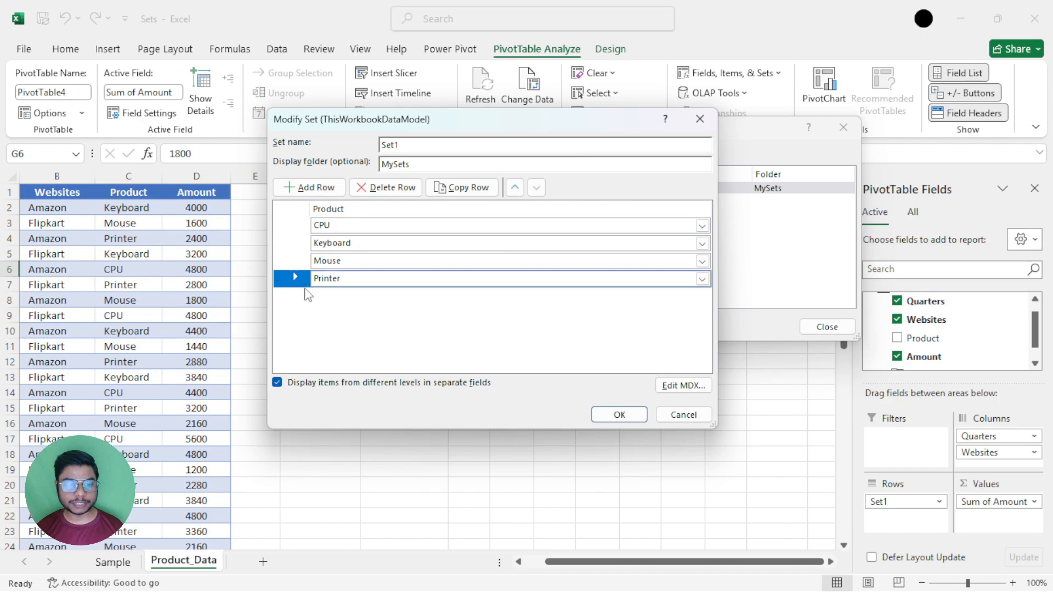
pyautogui.moveTo(457, 120); pyautogui.dragTo(511, 345)
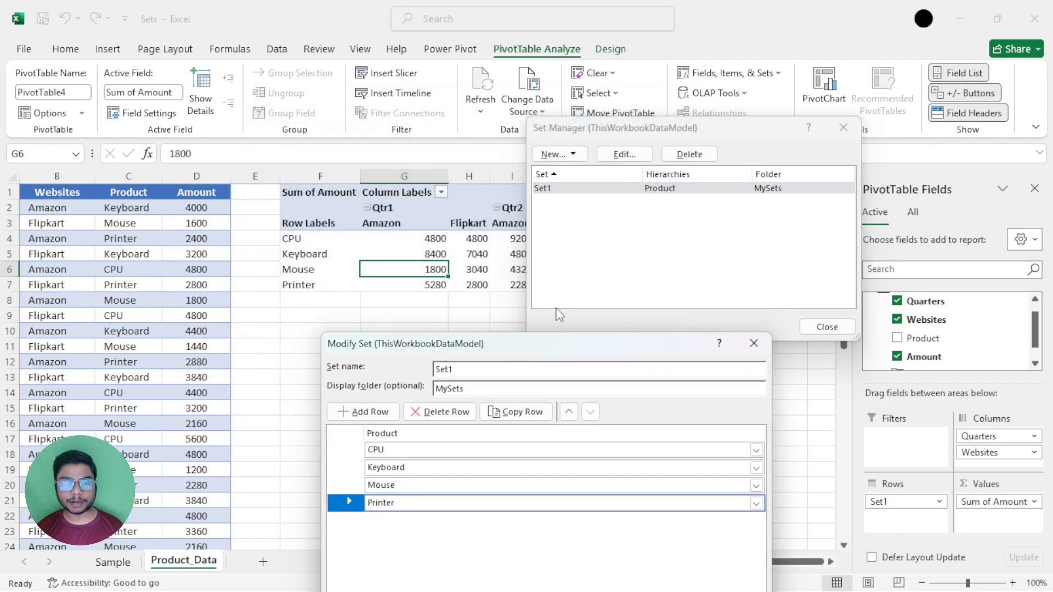
pyautogui.moveTo(544, 345); pyautogui.dragTo(559, 105)
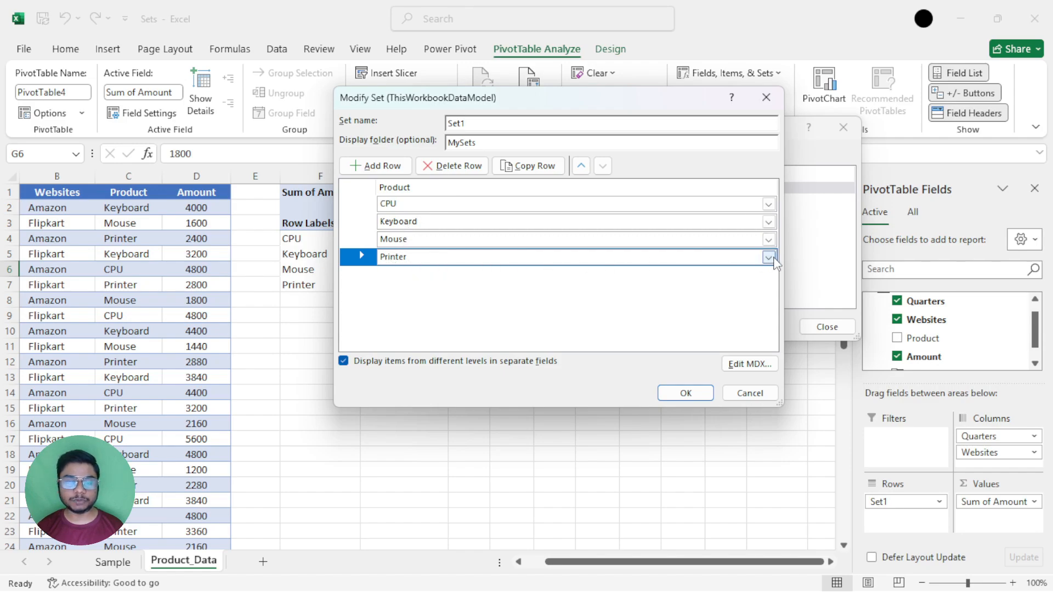
pyautogui.click(373, 166)
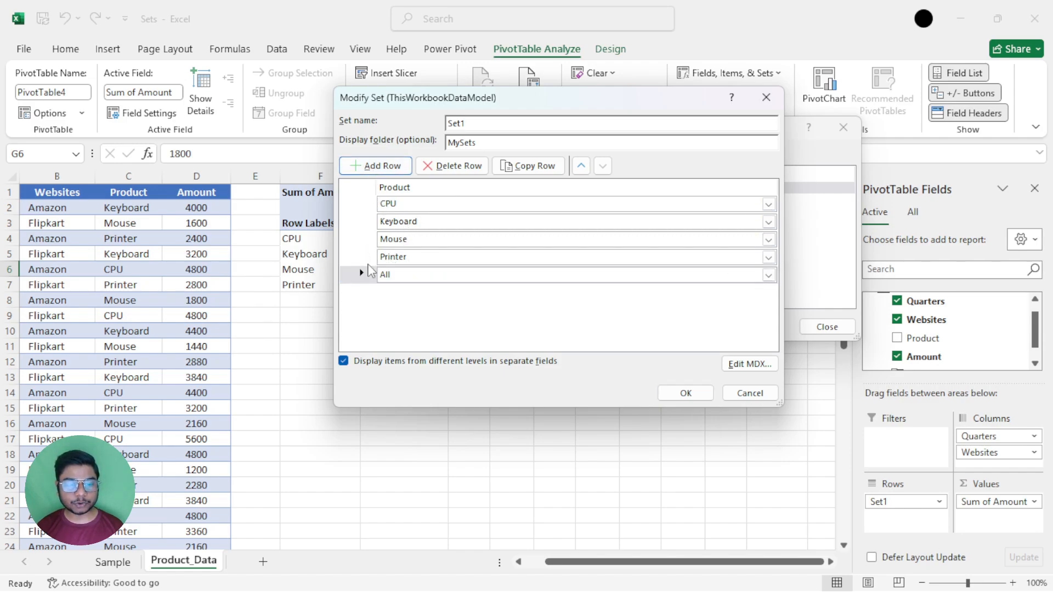
pyautogui.click(768, 275)
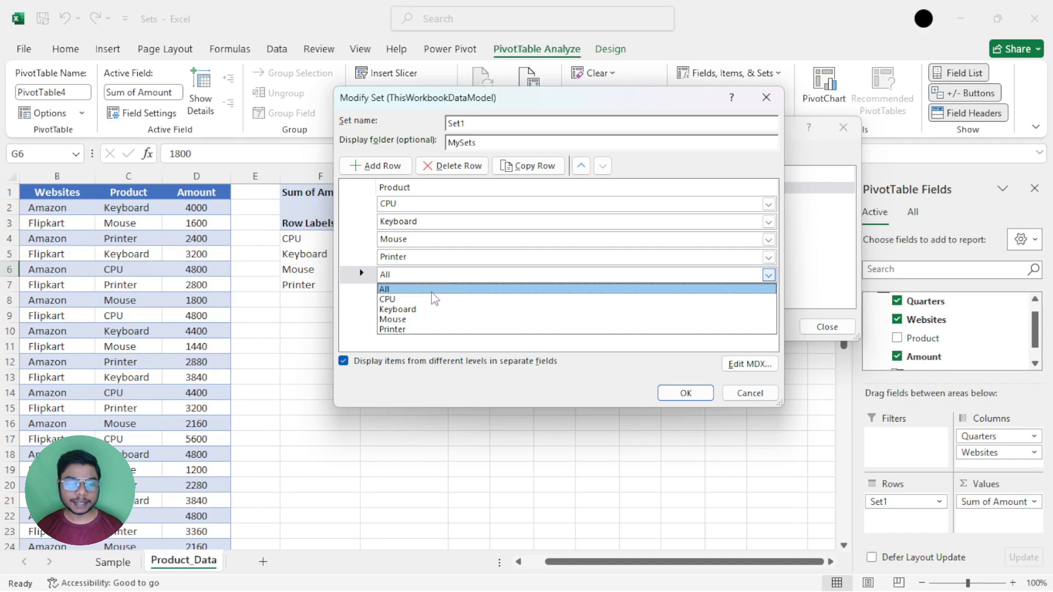
pyautogui.click(412, 290)
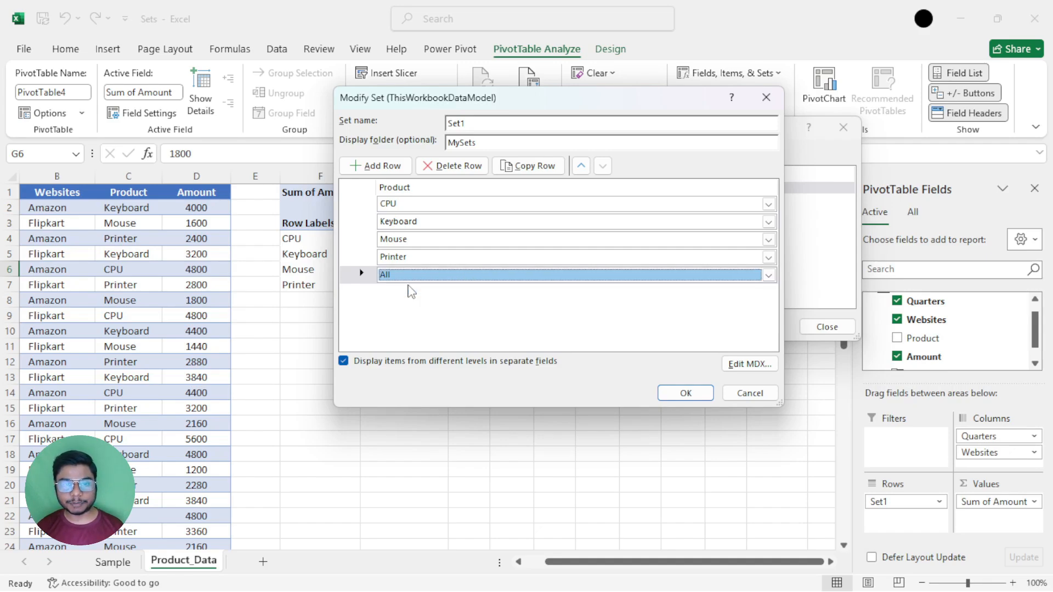
pyautogui.click(685, 392)
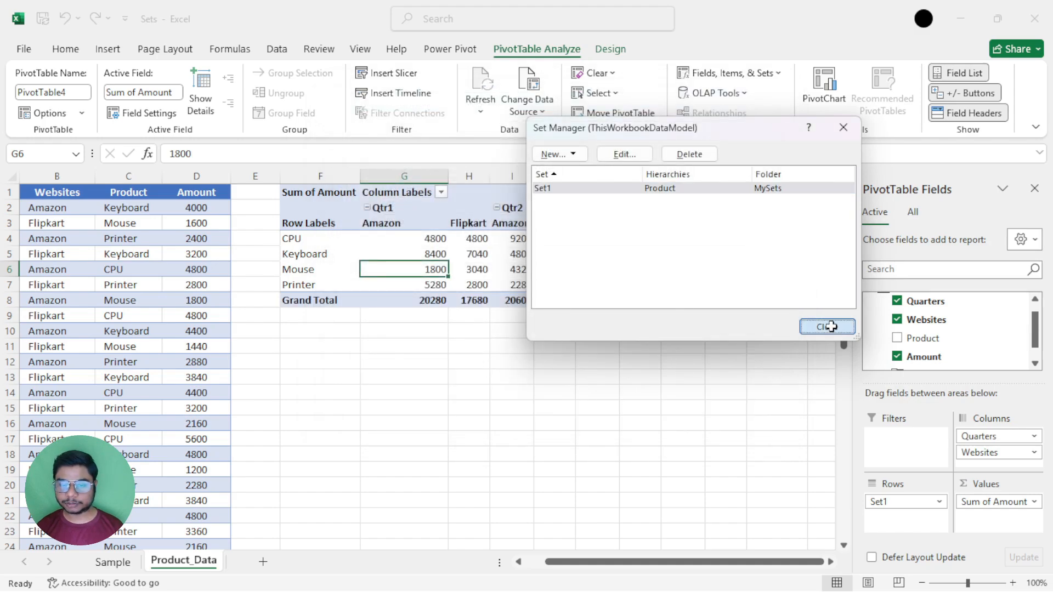
pyautogui.click(827, 327)
# Check the PivotTable's Grand Total row and expand the MySets folder in the field list.
pyautogui.moveTo(415, 306); pyautogui.dragTo(799, 298)
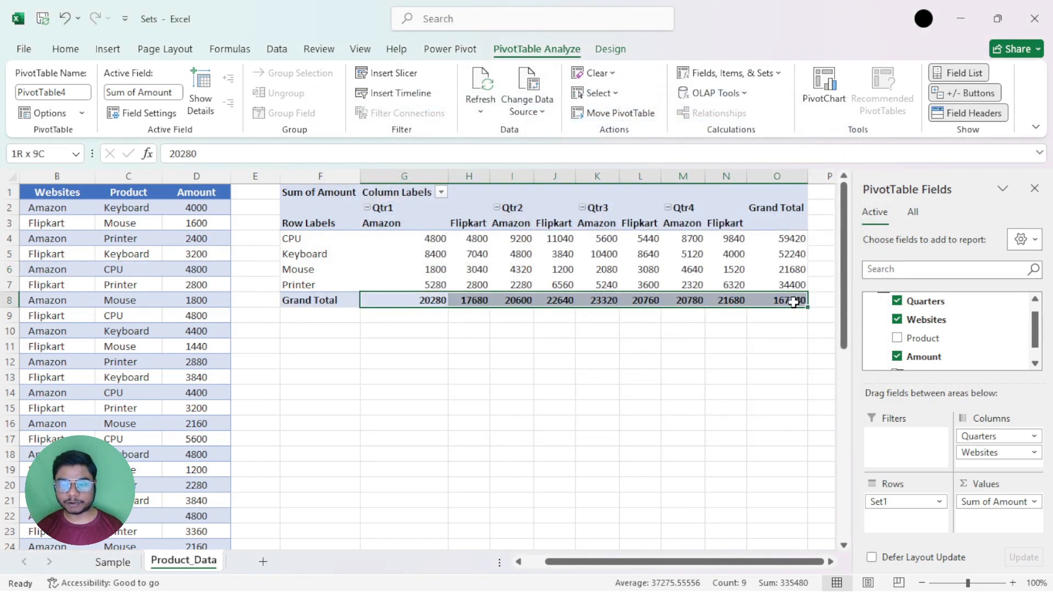
pyautogui.click(607, 283)
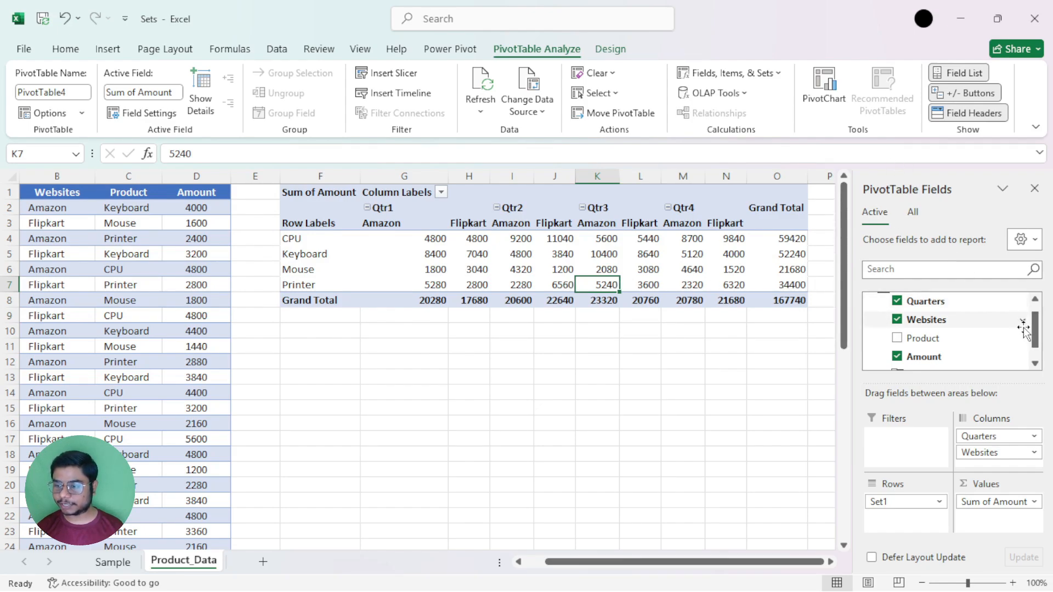
pyautogui.scroll(1, 1035, 321)
pyautogui.scroll(-1, 1036, 318)
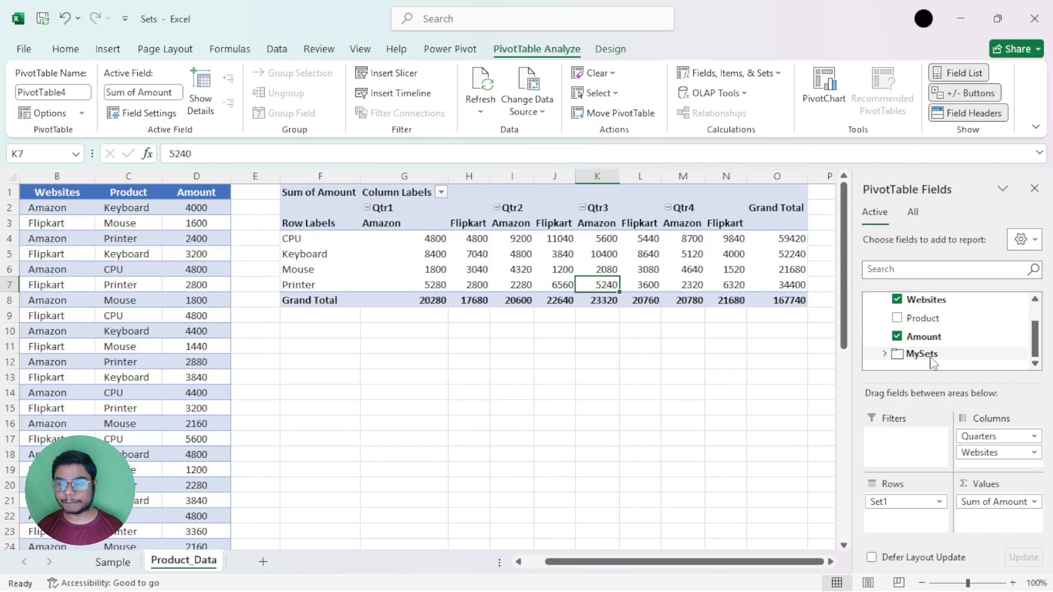
pyautogui.click(884, 356)
pyautogui.click(1035, 363)
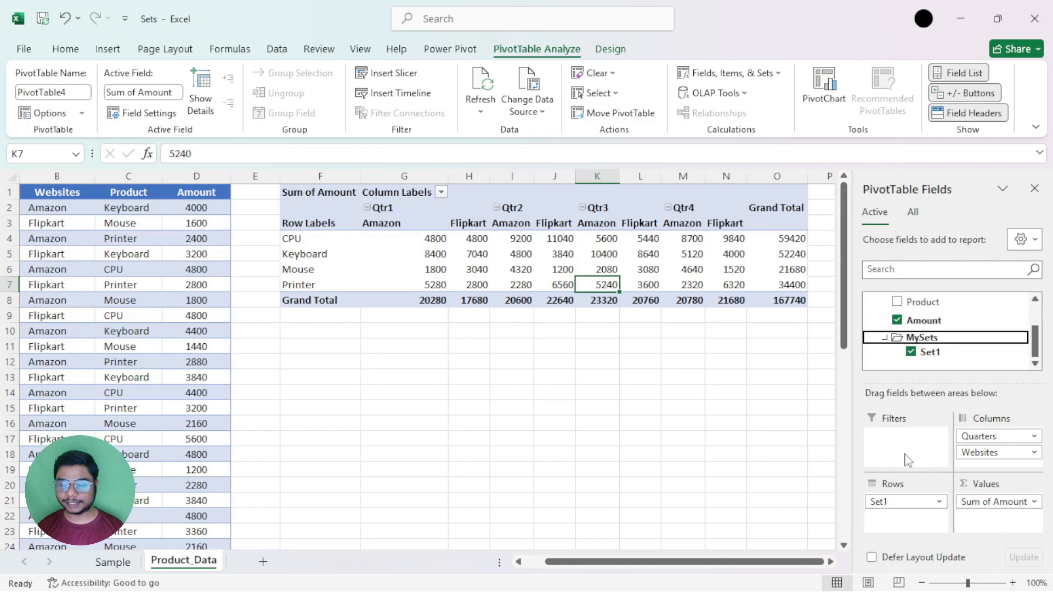
# Swap Set1 for the Product field in the PivotTable's rows to compare them, and put Set1 back.
pyautogui.moveTo(894, 505); pyautogui.dragTo(771, 446)
pyautogui.scroll(1, 921, 341)
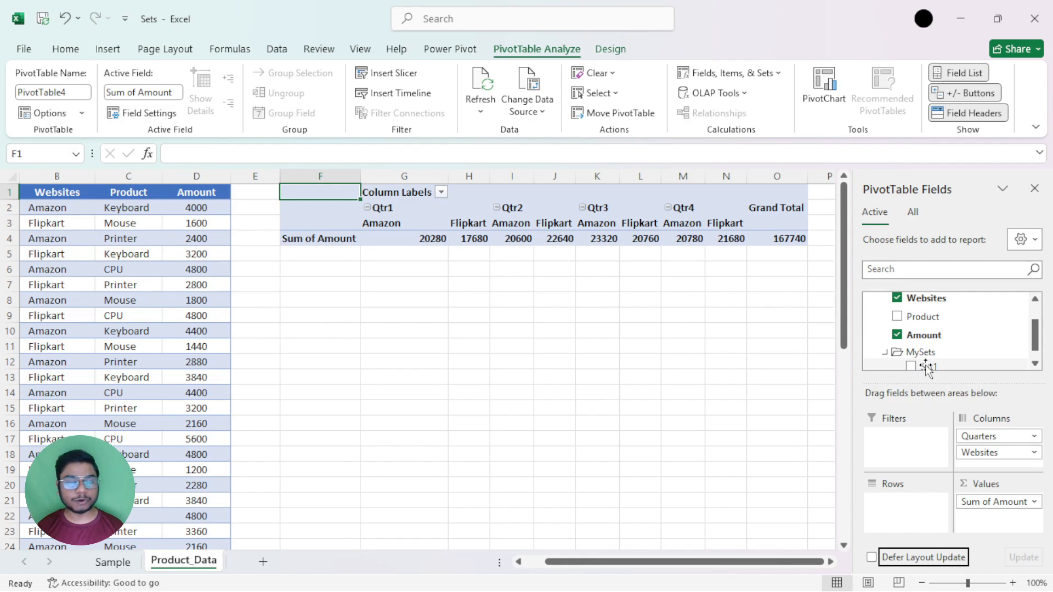
pyautogui.moveTo(926, 316); pyautogui.dragTo(915, 515)
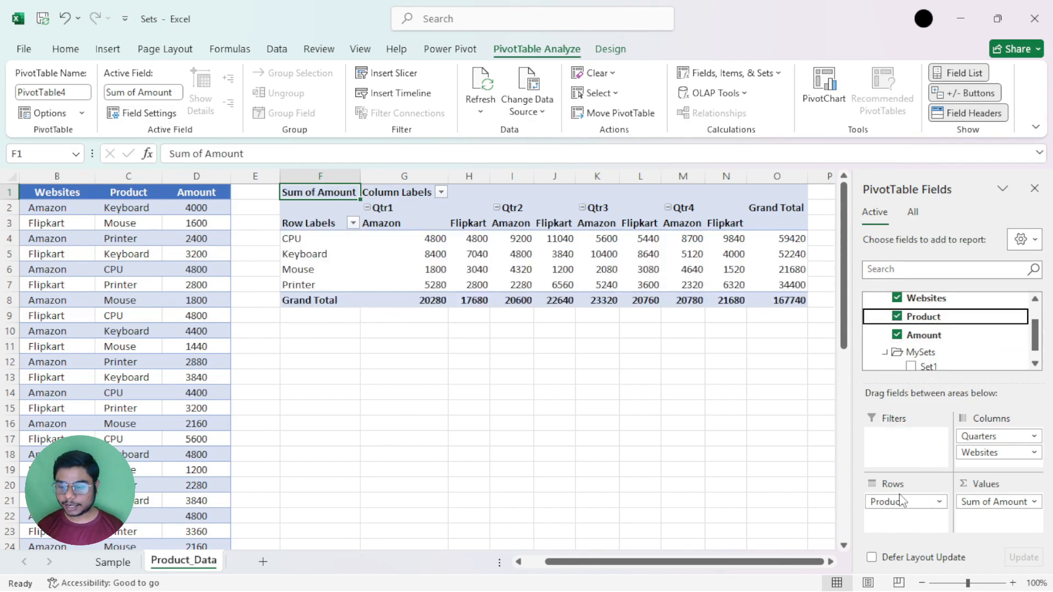
pyautogui.moveTo(902, 500); pyautogui.dragTo(809, 404)
pyautogui.moveTo(928, 369); pyautogui.dragTo(910, 510)
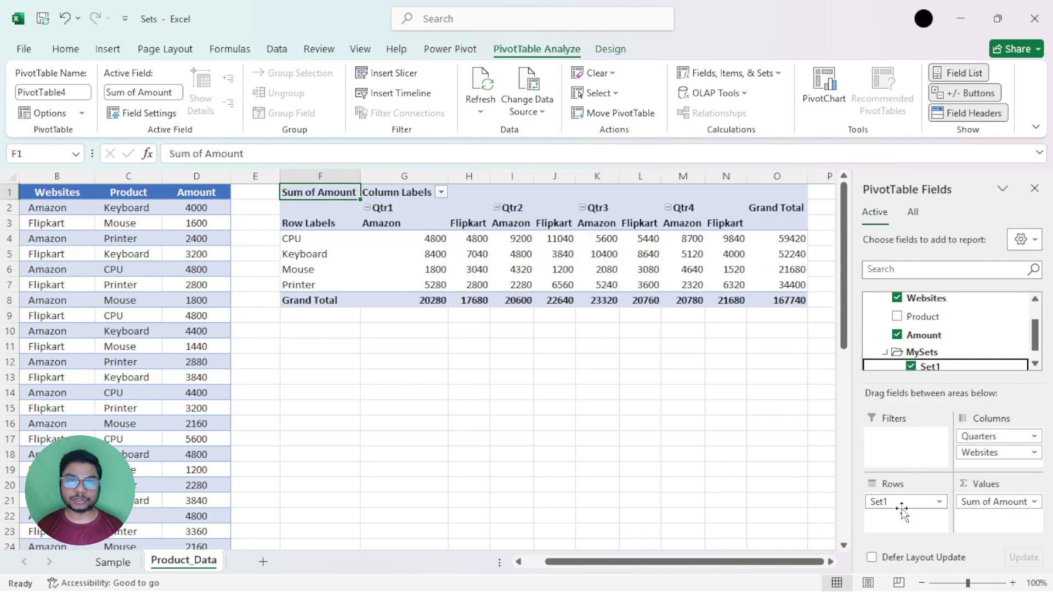
# Inspect Set1's definition and its Printer row from the Set Manager, dismissing it without changes.
pyautogui.click(729, 72)
pyautogui.click(730, 229)
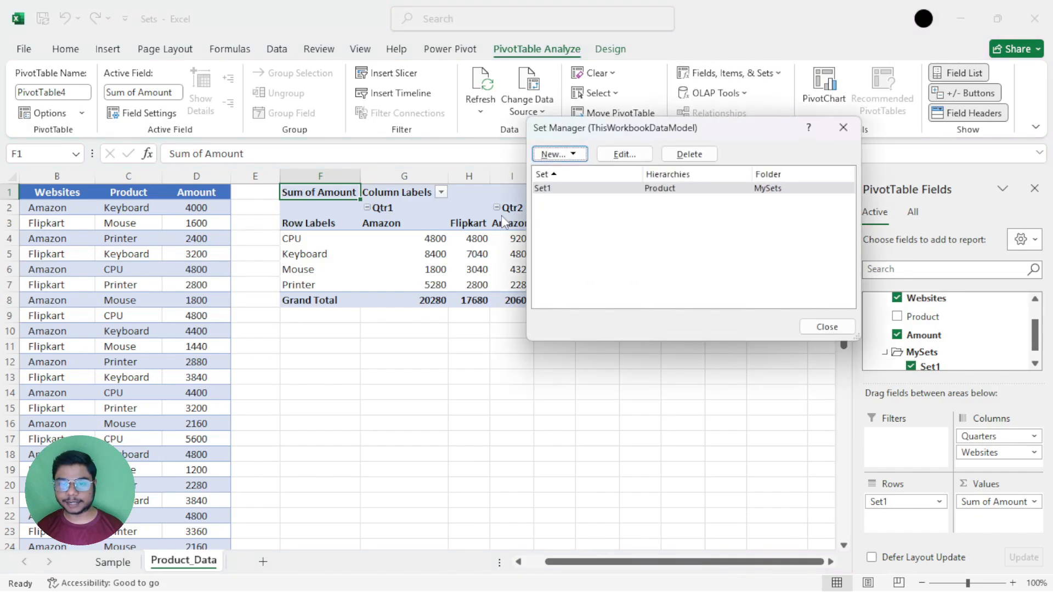
pyautogui.doubleClick(640, 189)
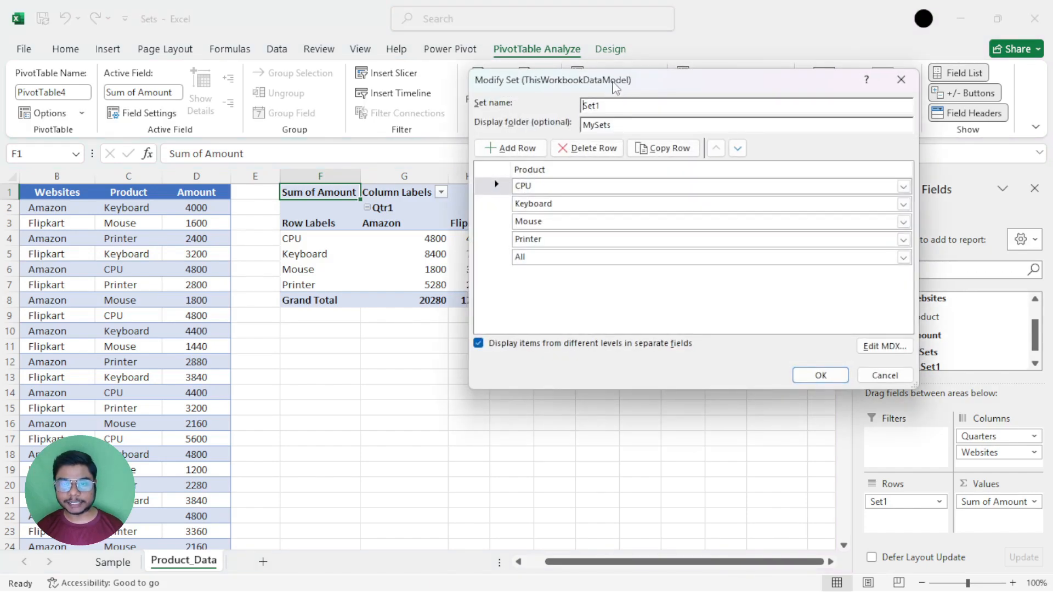
pyautogui.moveTo(616, 82); pyautogui.dragTo(515, 91)
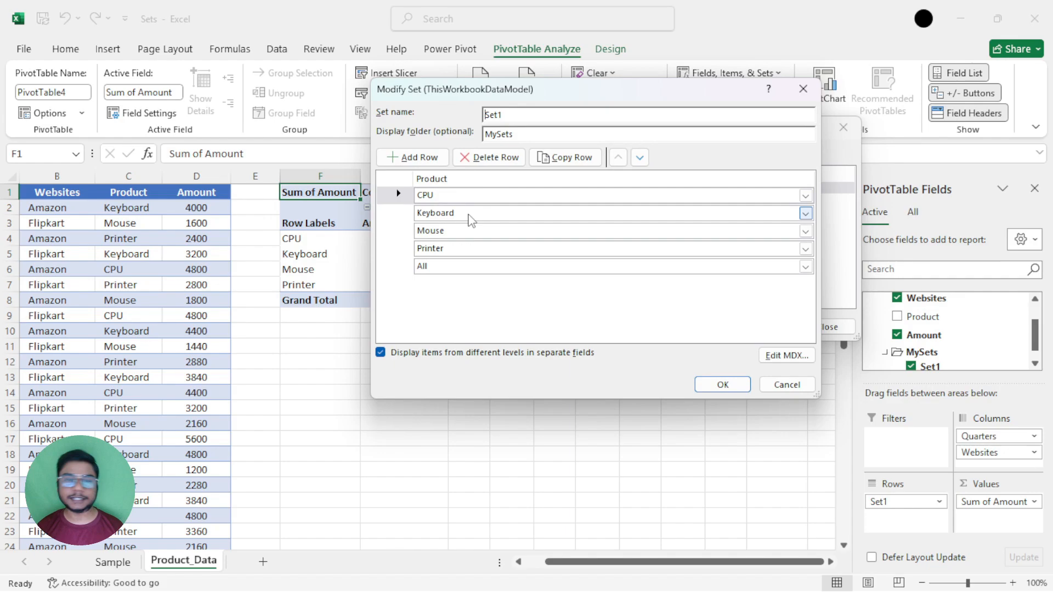
pyautogui.click(426, 252)
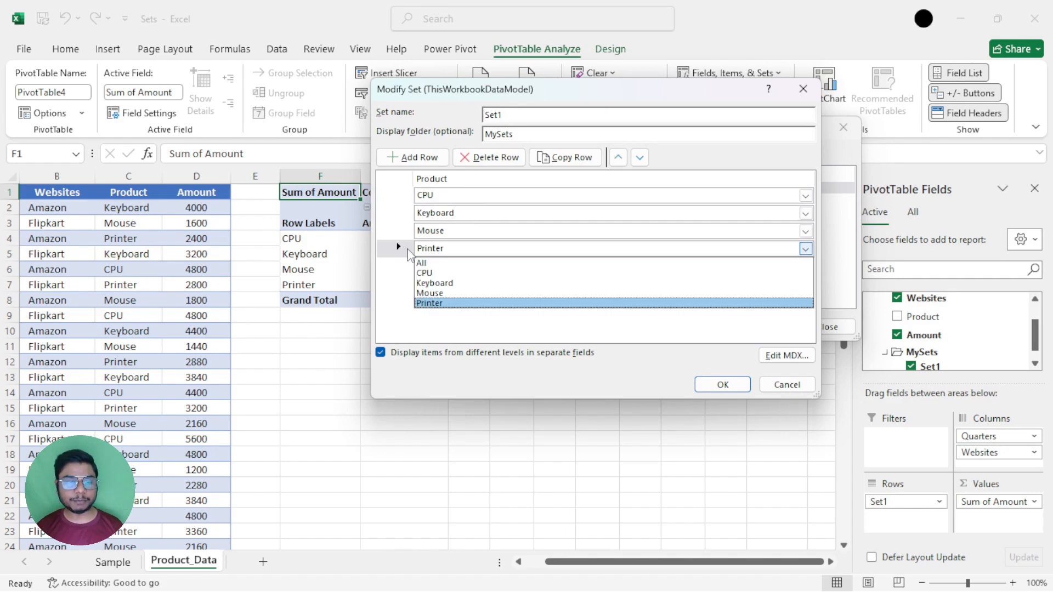
pyautogui.click(403, 254)
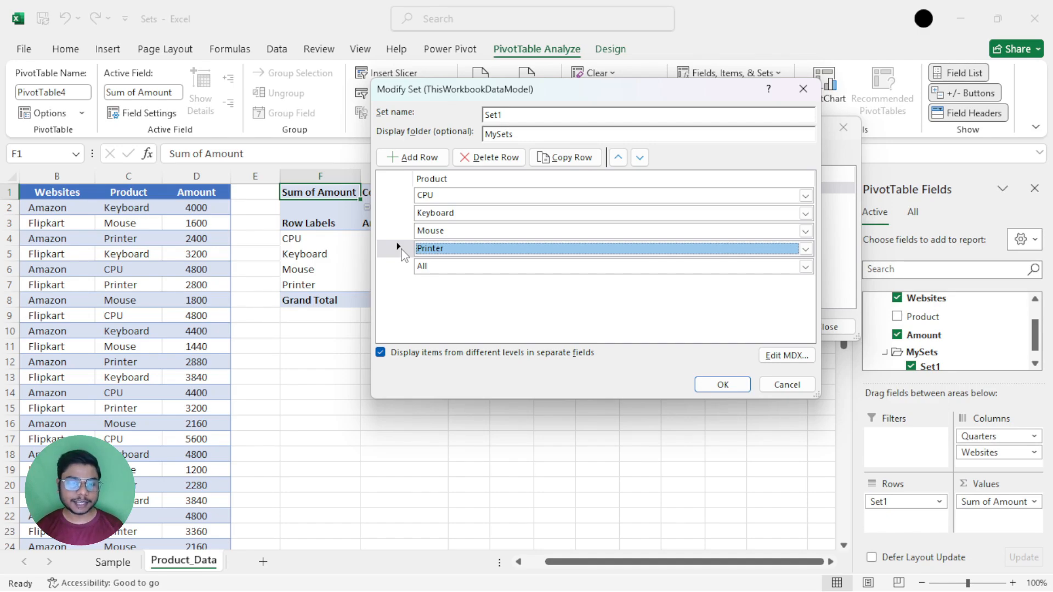
pyautogui.moveTo(439, 94); pyautogui.dragTo(553, 98)
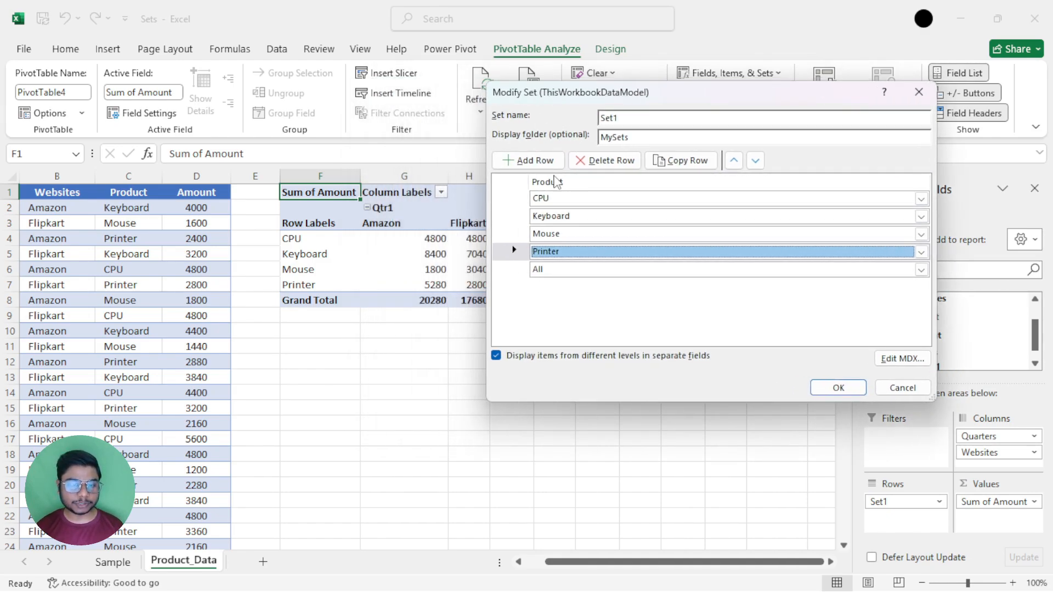
pyautogui.click(919, 92)
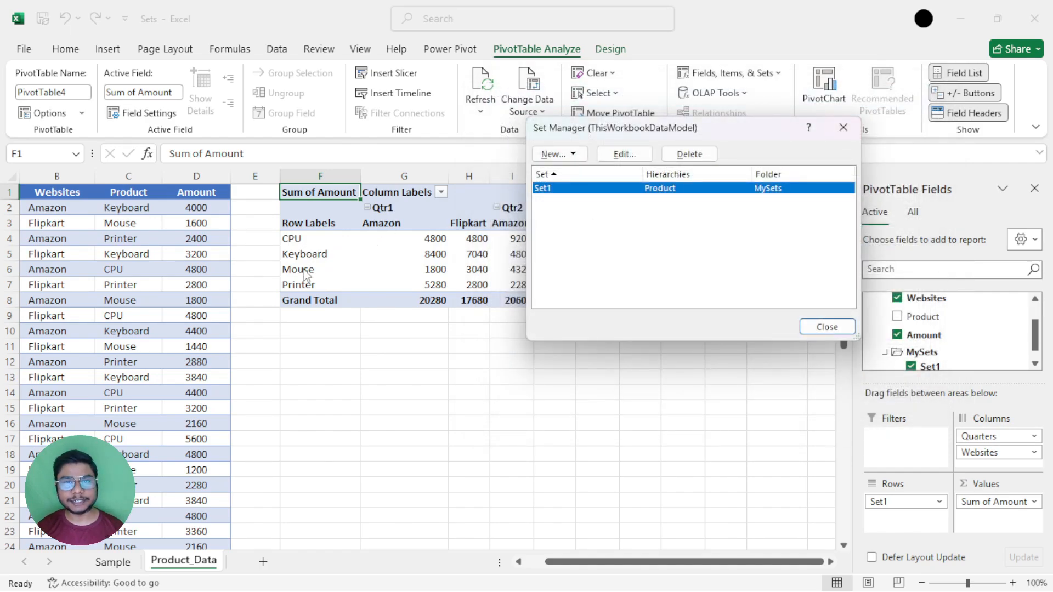
# Delete the Printer row from Set1, save the set and check the PivotTable's row labels.
pyautogui.doubleClick(639, 189)
pyautogui.click(521, 253)
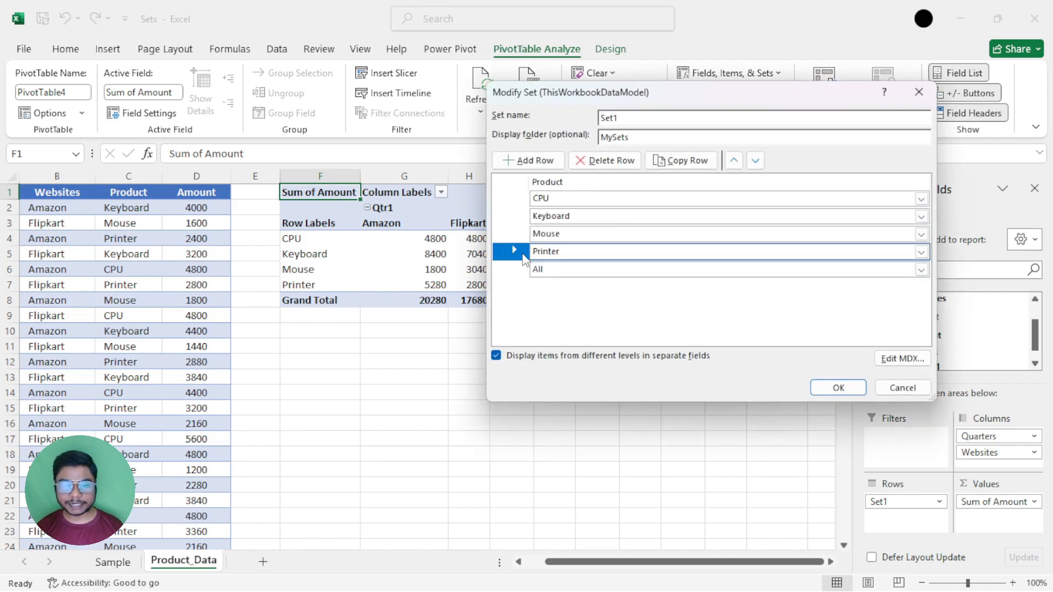
pyautogui.click(604, 164)
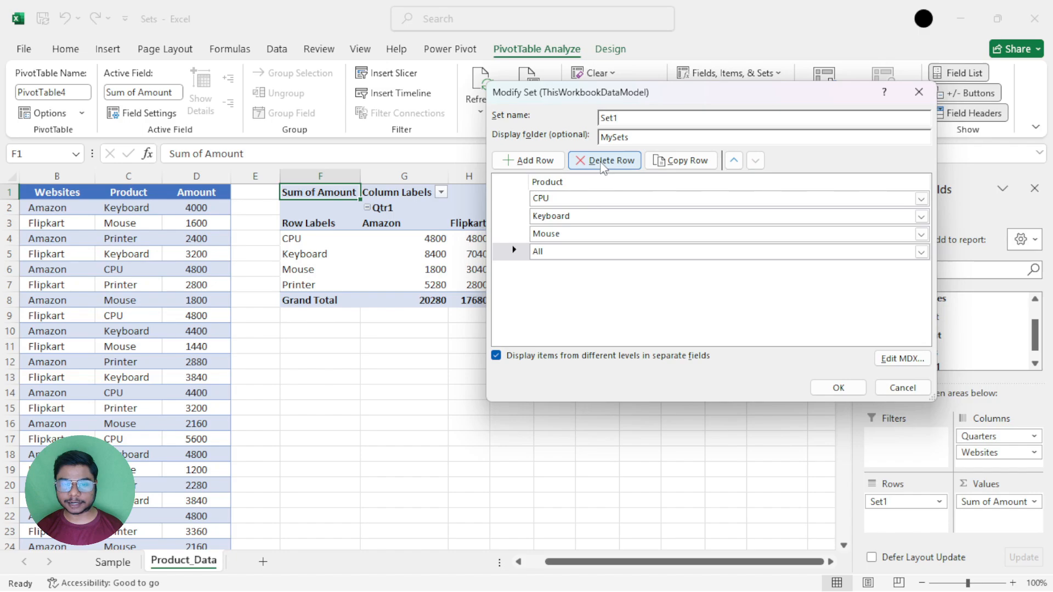
pyautogui.click(830, 387)
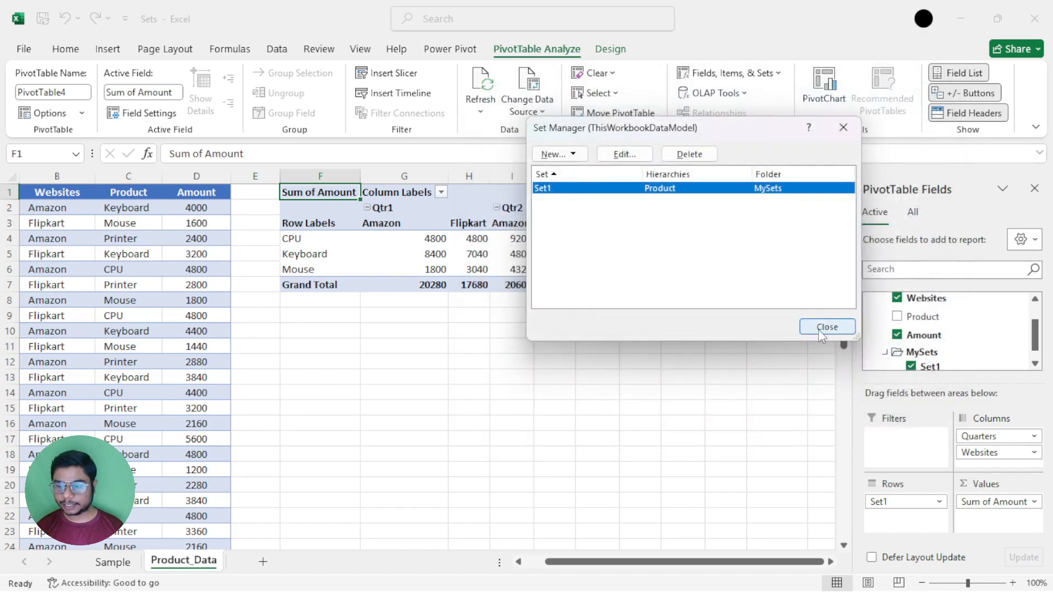
pyautogui.click(820, 328)
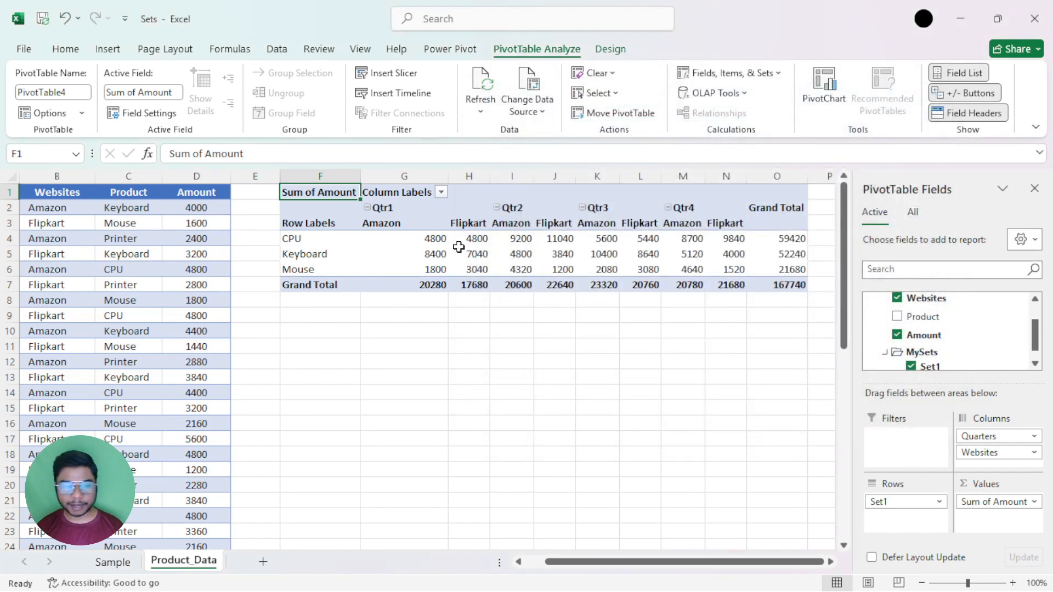
pyautogui.moveTo(317, 236); pyautogui.dragTo(315, 262)
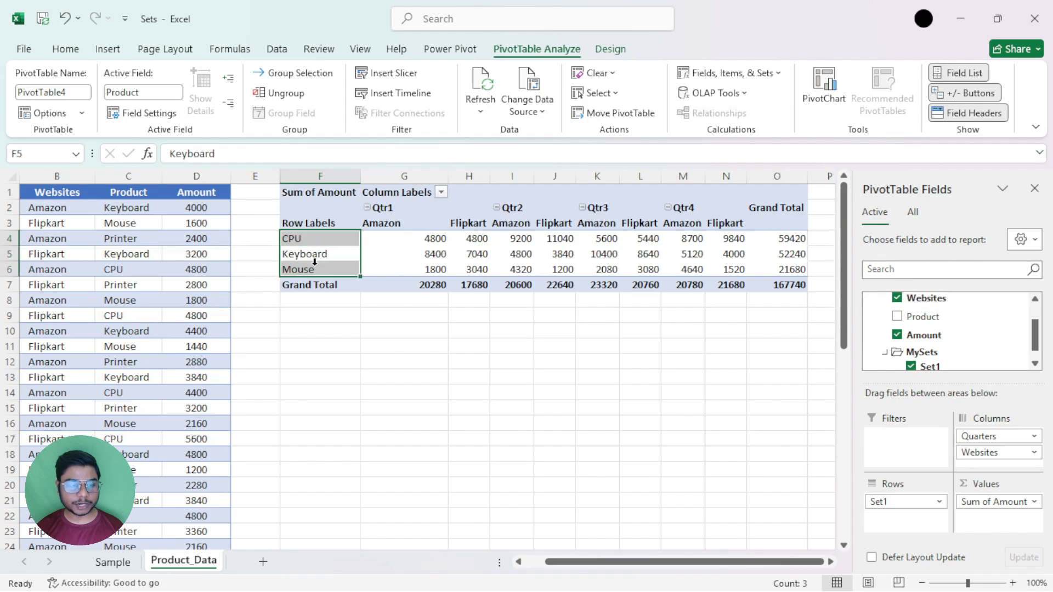
pyautogui.press('Return')
pyautogui.press('Return')
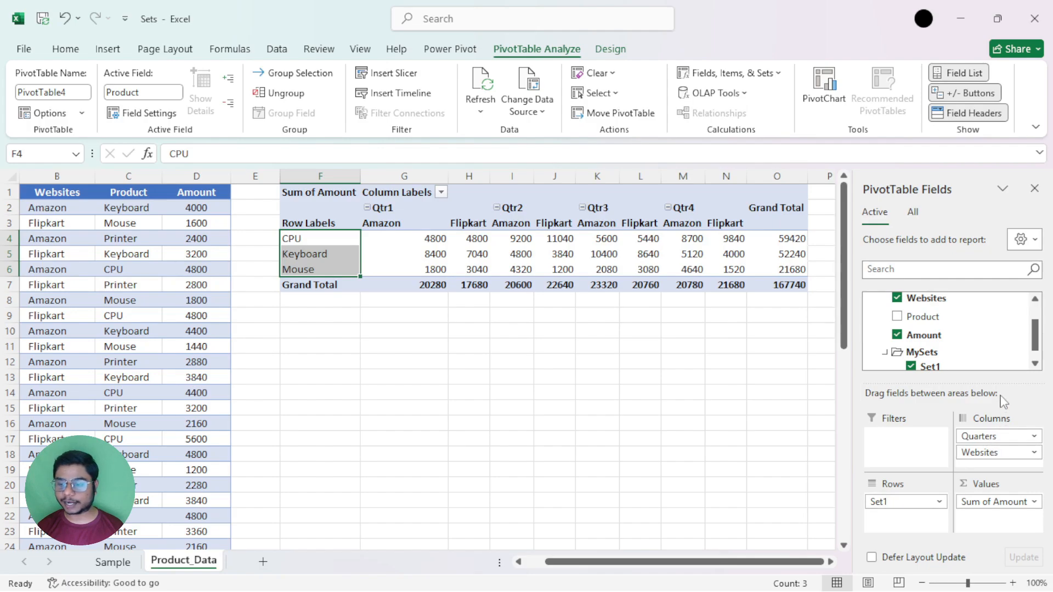
# Replace Set1 with the Product field in the PivotTable's rows and look over the full list of product labels.
pyautogui.scroll(2, 1038, 340)
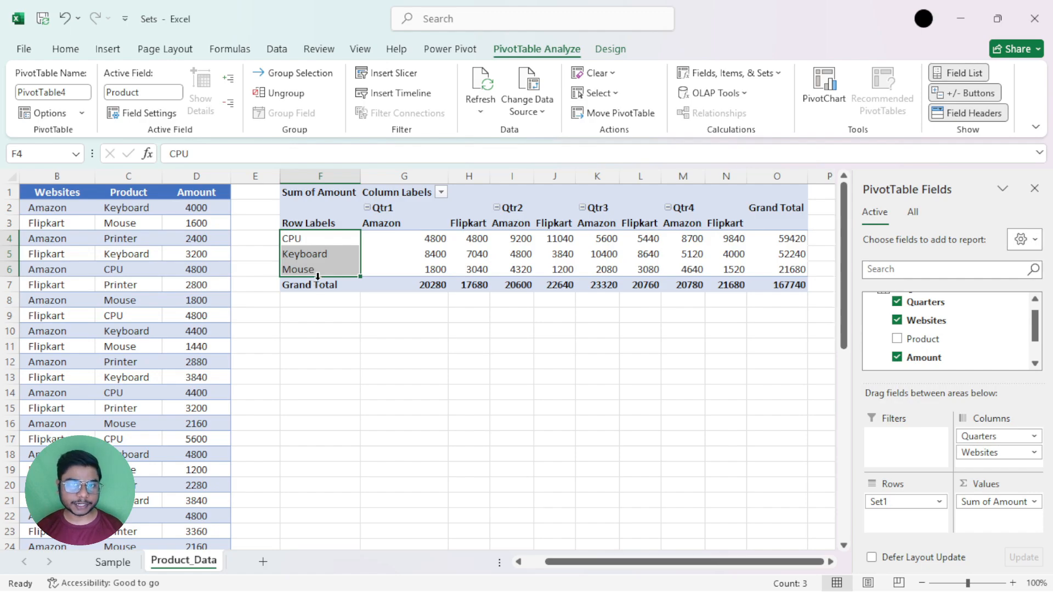
pyautogui.moveTo(893, 507); pyautogui.dragTo(683, 406)
pyautogui.moveTo(913, 341); pyautogui.dragTo(899, 515)
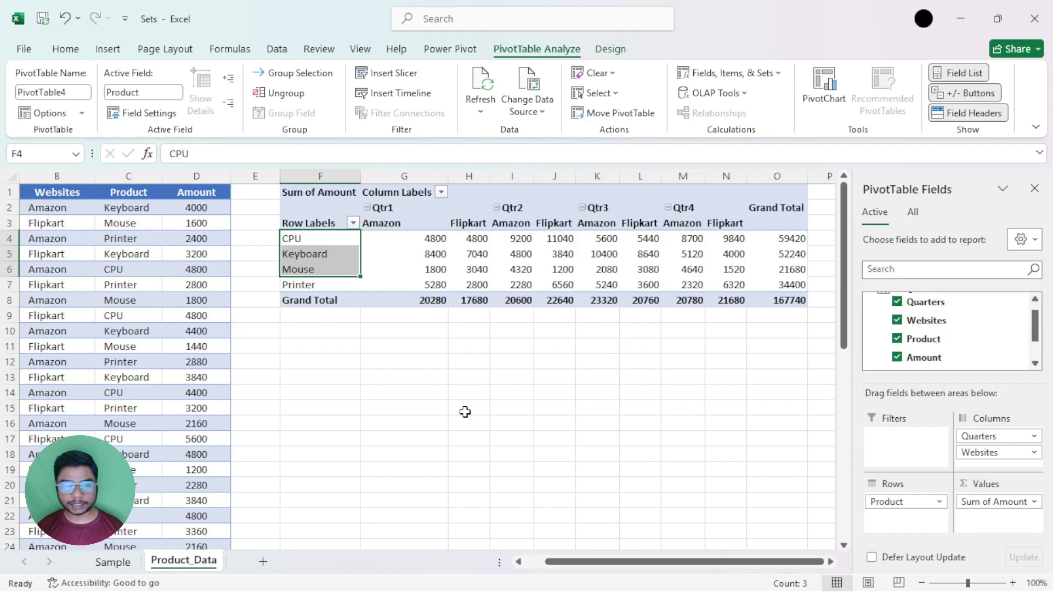
pyautogui.moveTo(329, 241); pyautogui.dragTo(327, 282)
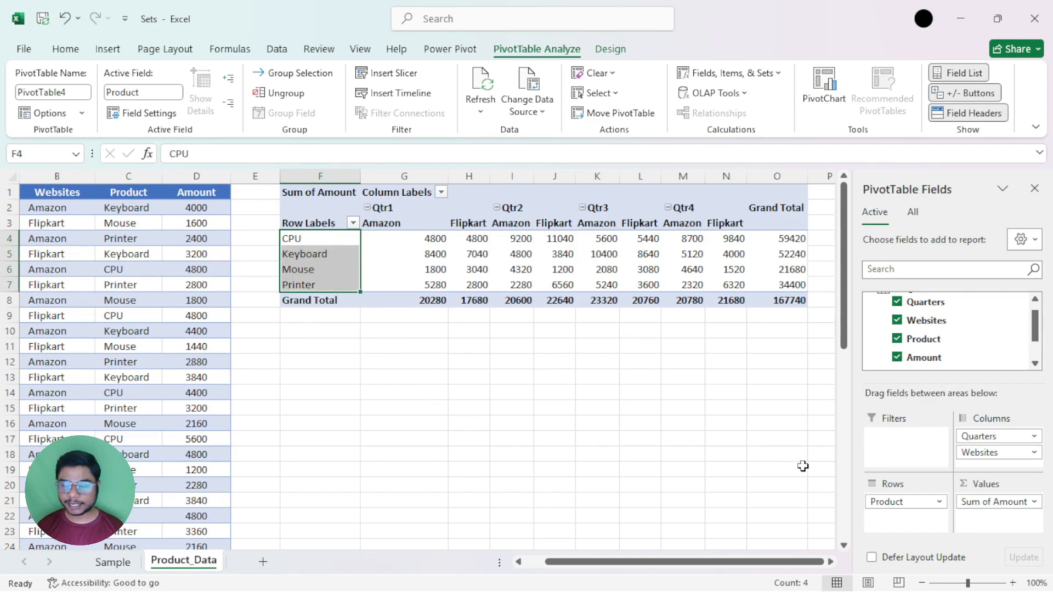
# Remove the Product field from the rows, put Set1 back there and check its product labels.
pyautogui.moveTo(911, 500); pyautogui.dragTo(784, 428)
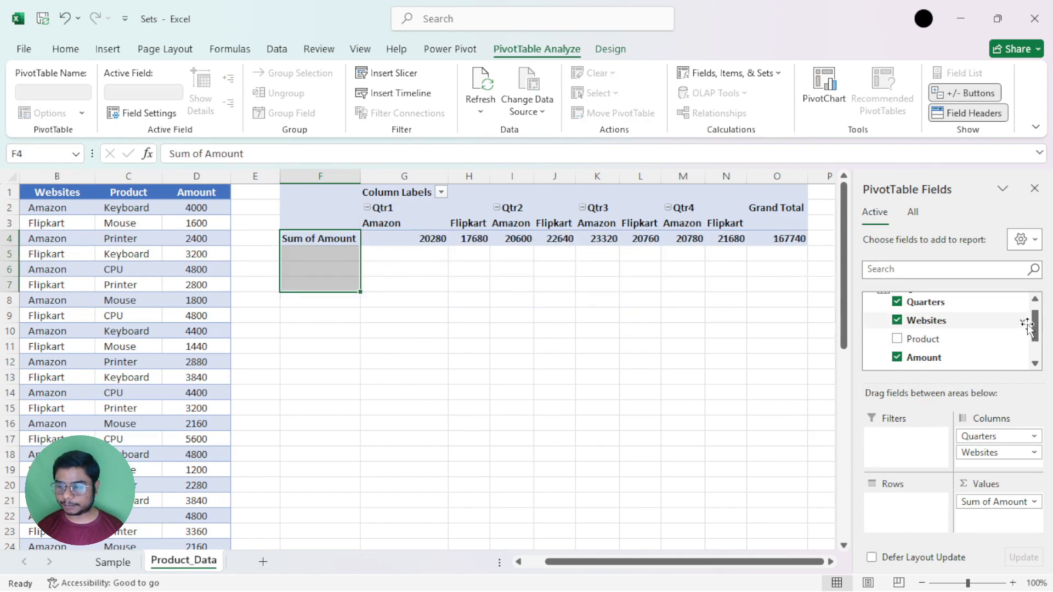
pyautogui.scroll(-2, 1031, 329)
pyautogui.moveTo(935, 355); pyautogui.dragTo(910, 510)
pyautogui.moveTo(328, 239); pyautogui.dragTo(326, 263)
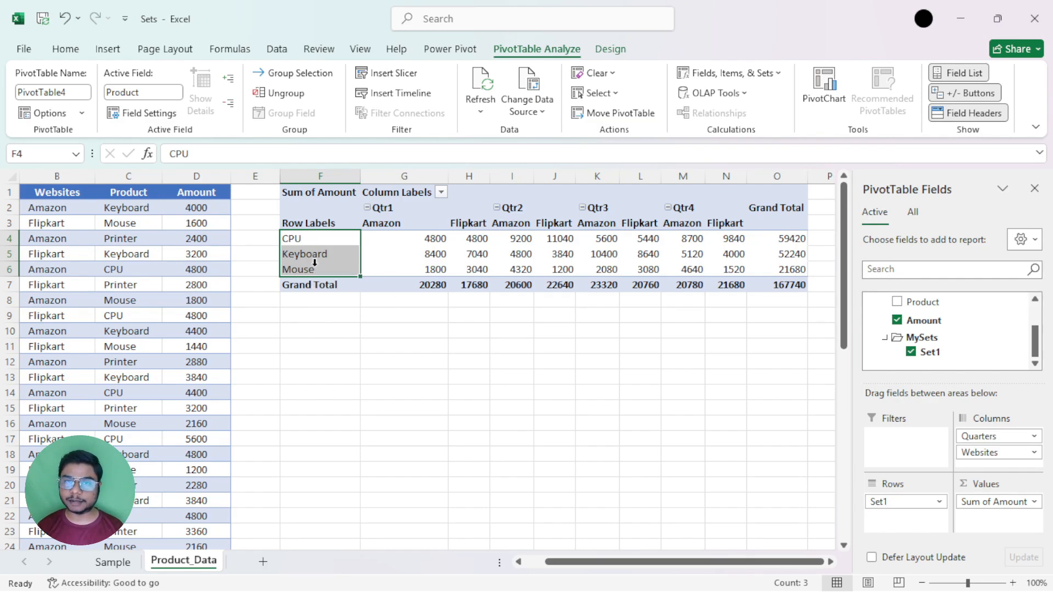
# Move the CPU row in Set1 down so it sits between Mouse and All, and save the set.
pyautogui.click(325, 256)
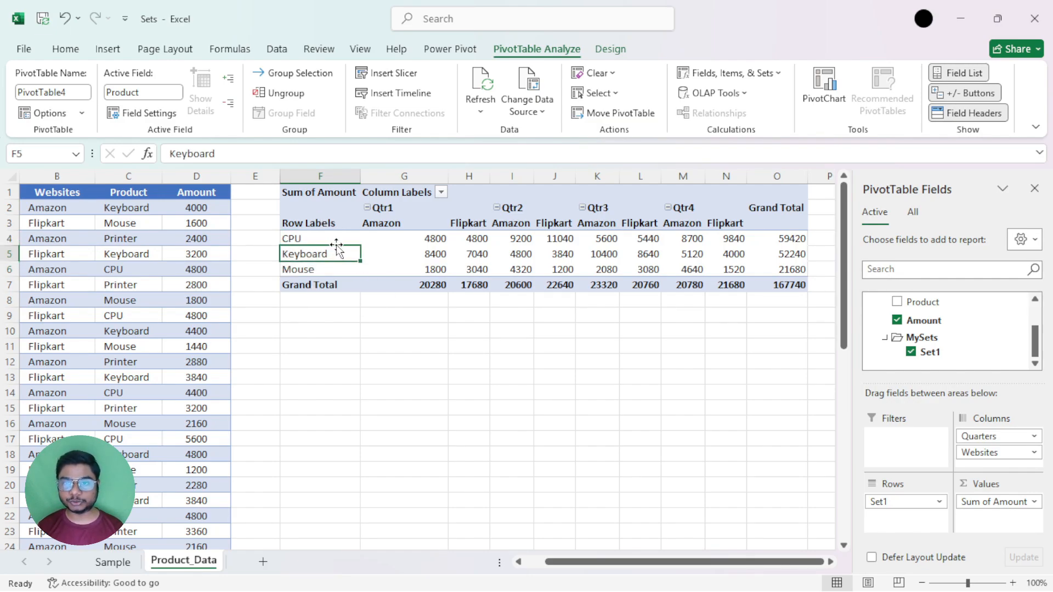
pyautogui.click(729, 73)
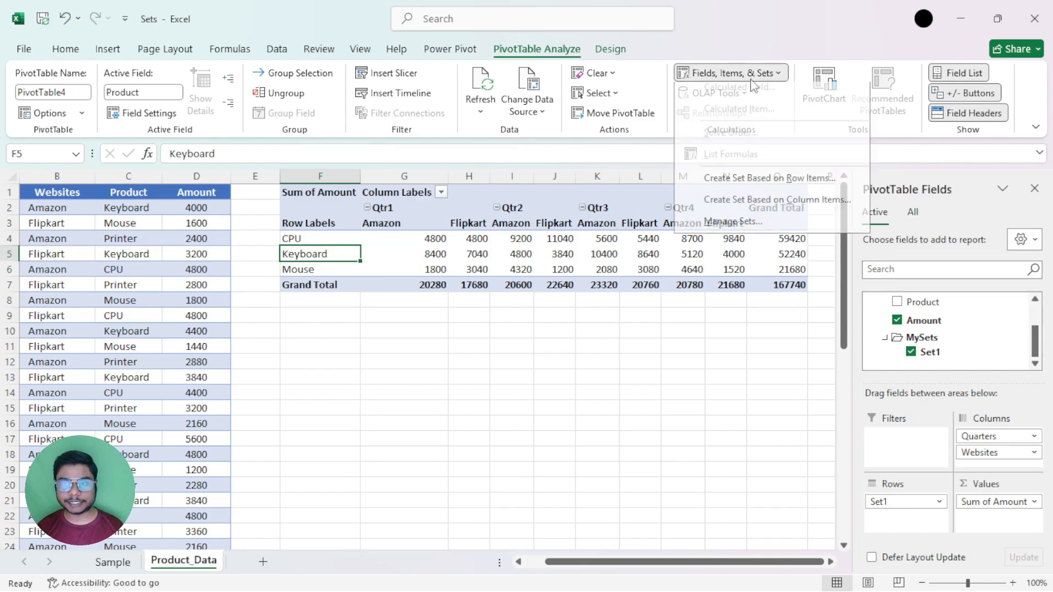
pyautogui.click(733, 227)
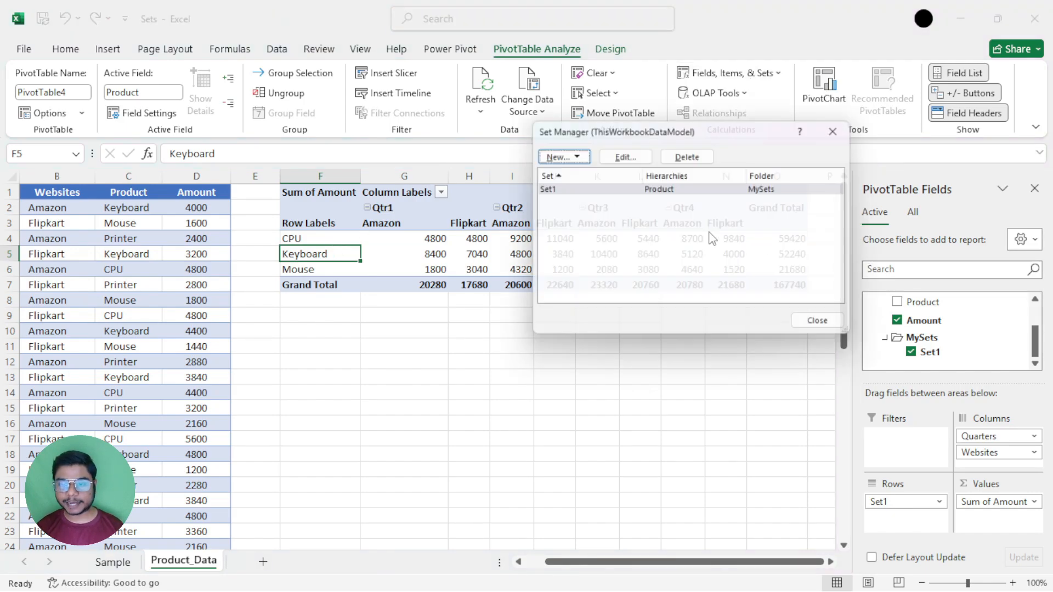
pyautogui.moveTo(636, 134); pyautogui.dragTo(607, 131)
pyautogui.doubleClick(625, 187)
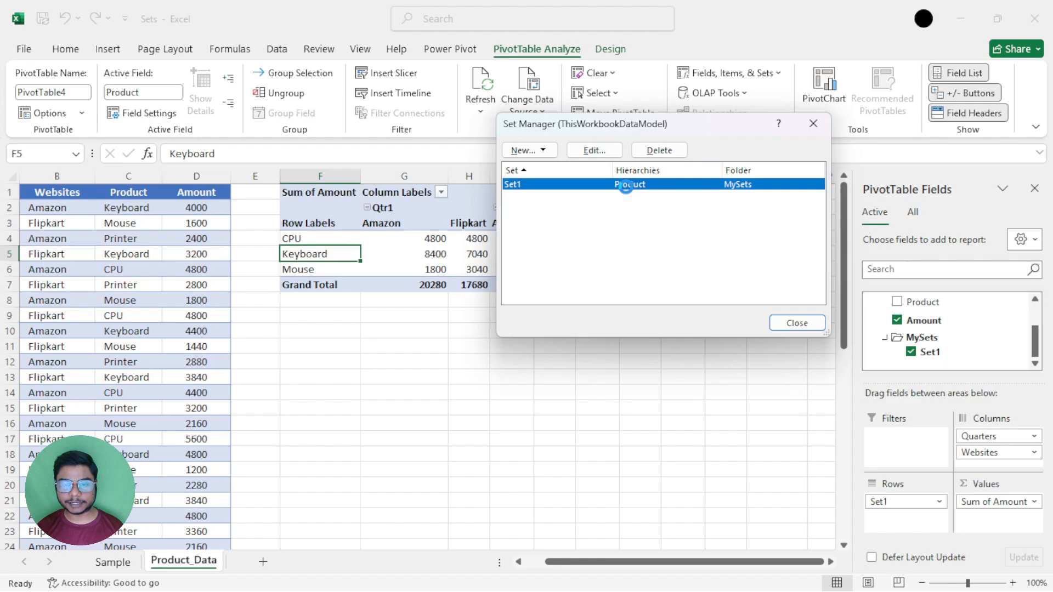
pyautogui.moveTo(646, 89); pyautogui.dragTo(591, 95)
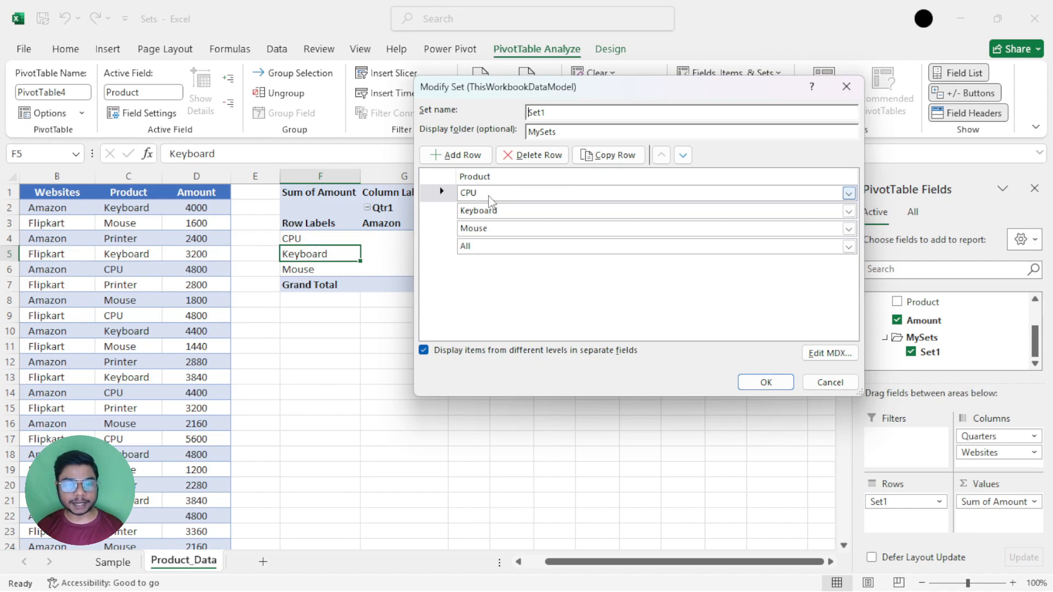
pyautogui.click(421, 193)
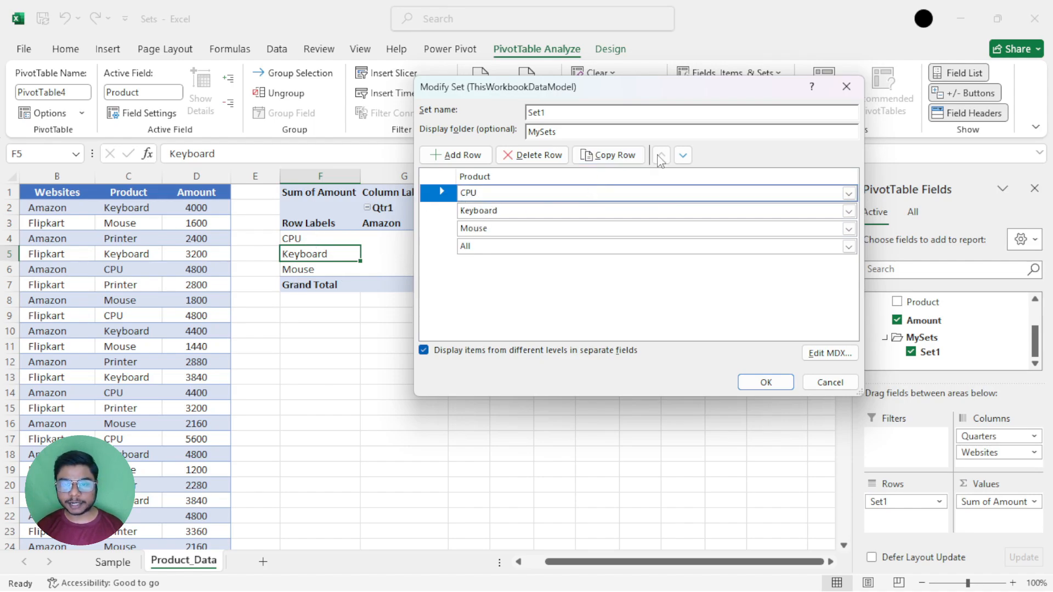
pyautogui.click(683, 155)
pyautogui.click(682, 155)
pyautogui.click(683, 155)
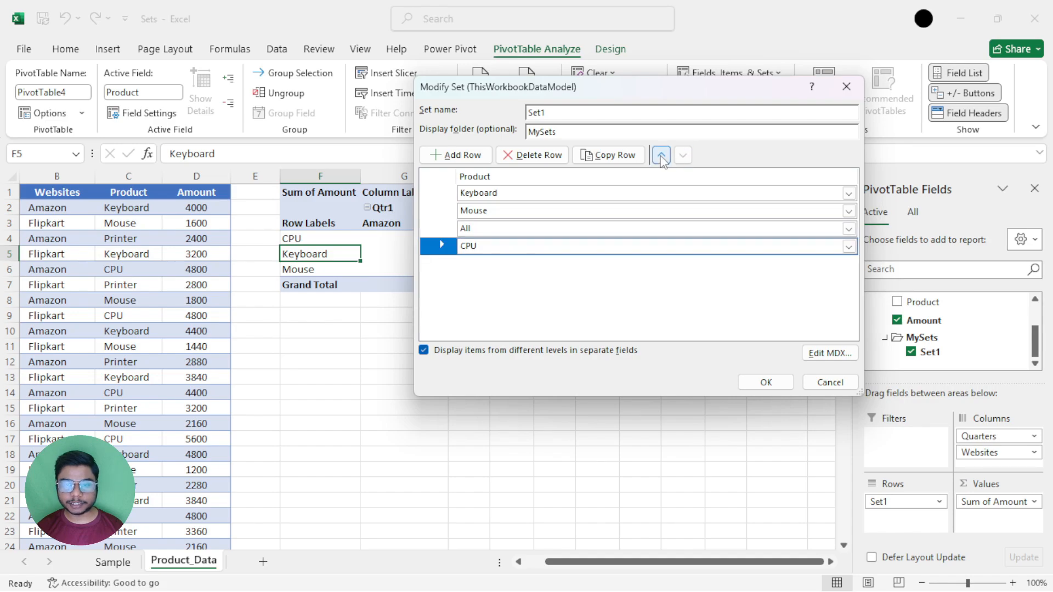
pyautogui.click(661, 156)
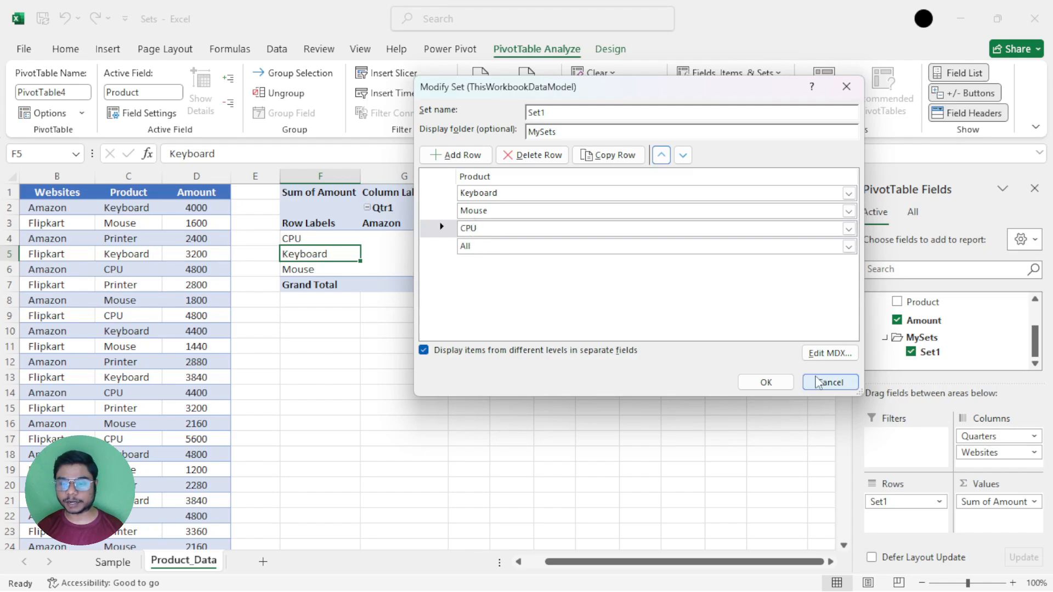
pyautogui.click(766, 382)
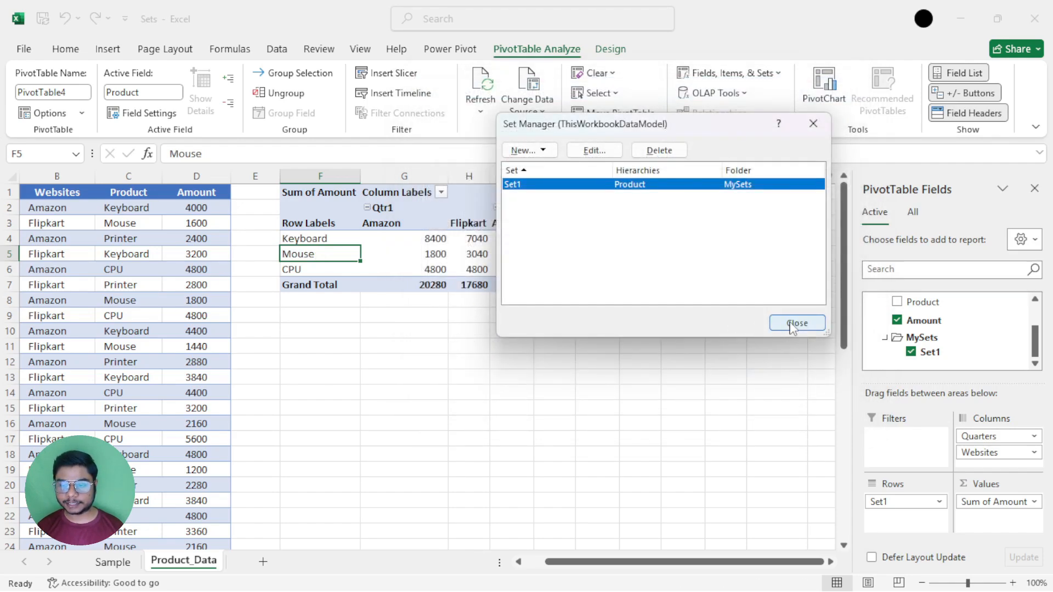
pyautogui.click(796, 323)
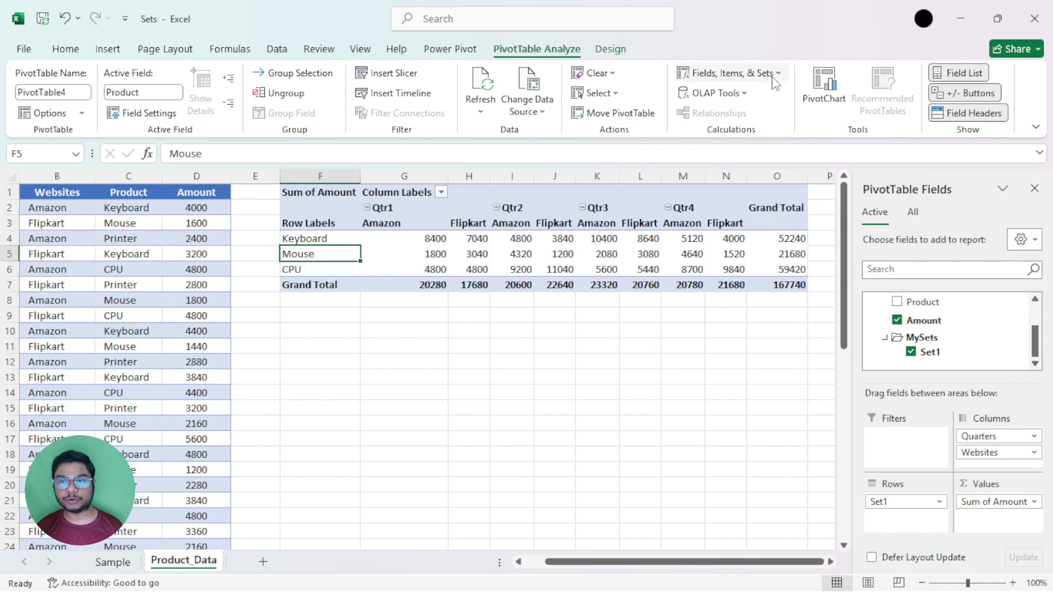
# Reopen Set1's definition and duplicate its CPU row.
pyautogui.click(729, 73)
pyautogui.click(718, 228)
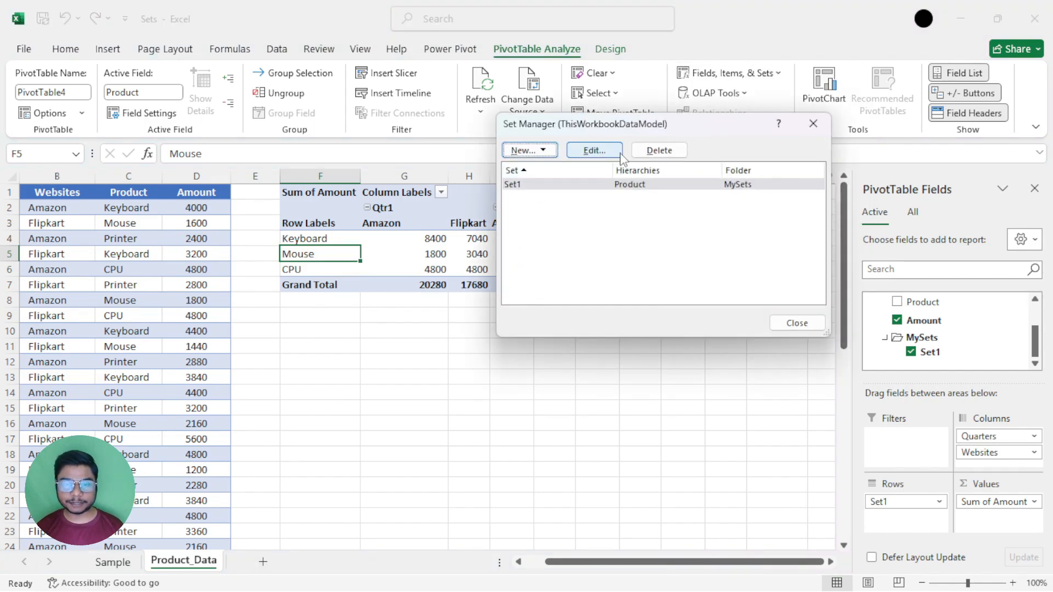
pyautogui.click(595, 151)
pyautogui.moveTo(658, 88); pyautogui.dragTo(611, 104)
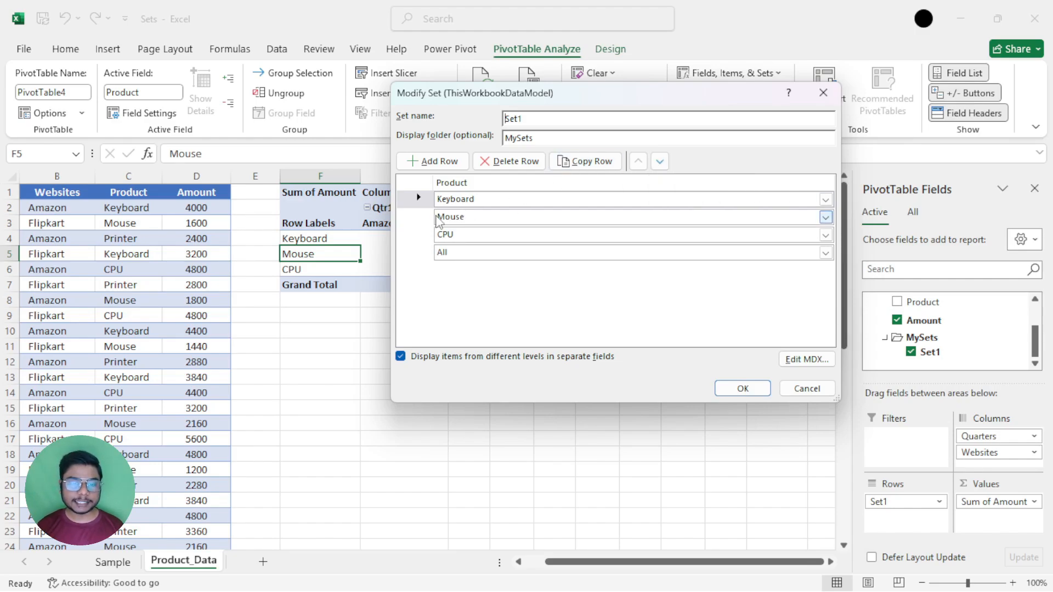
pyautogui.click(439, 234)
pyautogui.click(423, 232)
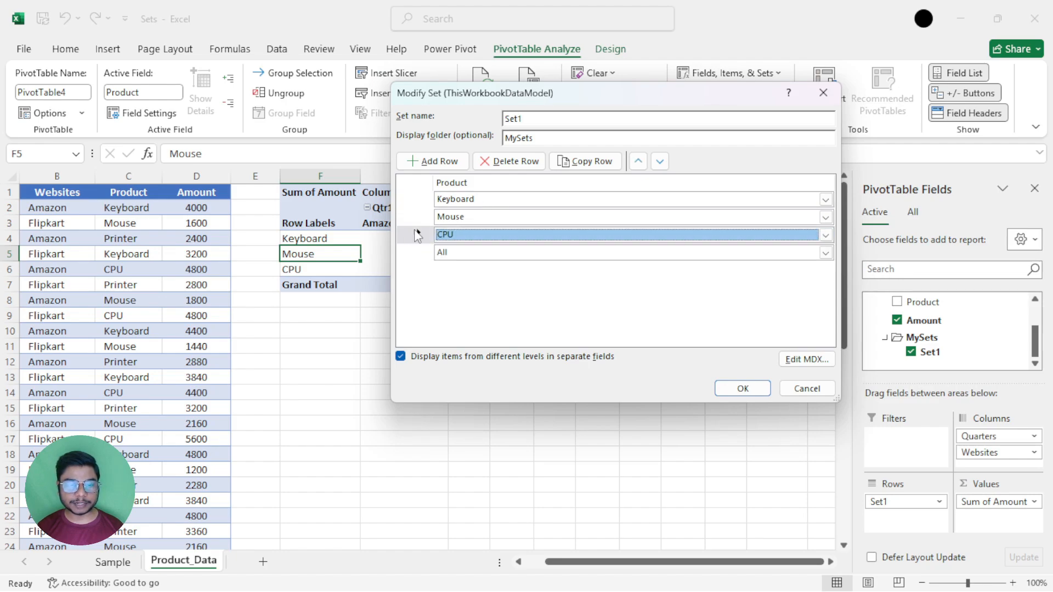
pyautogui.click(585, 160)
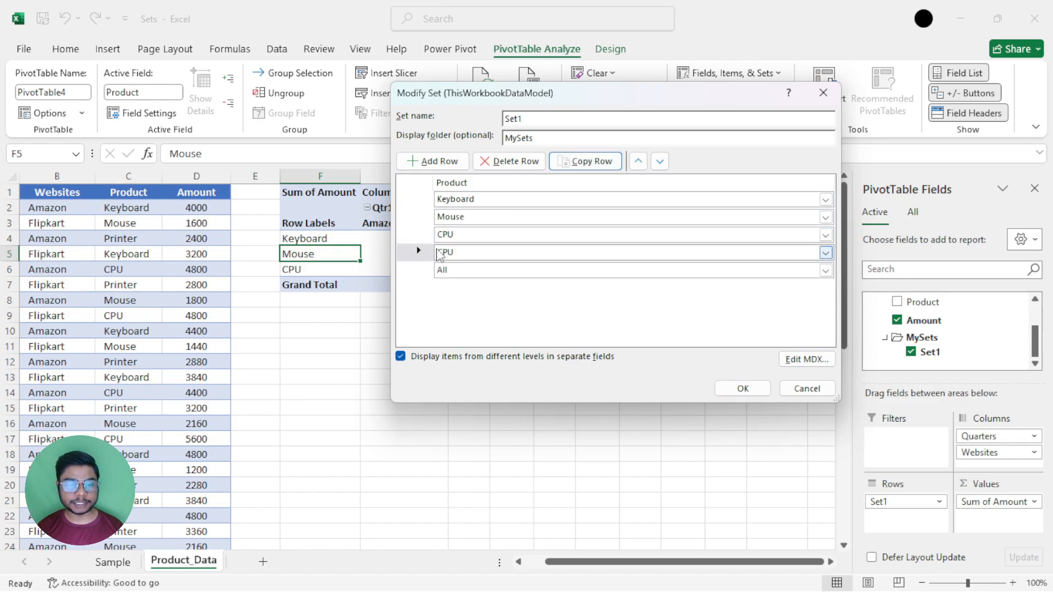
# Change the duplicated row's product to Keyboard, save Set1 and check the Keyboard rows in the PivotTable.
pyautogui.click(825, 253)
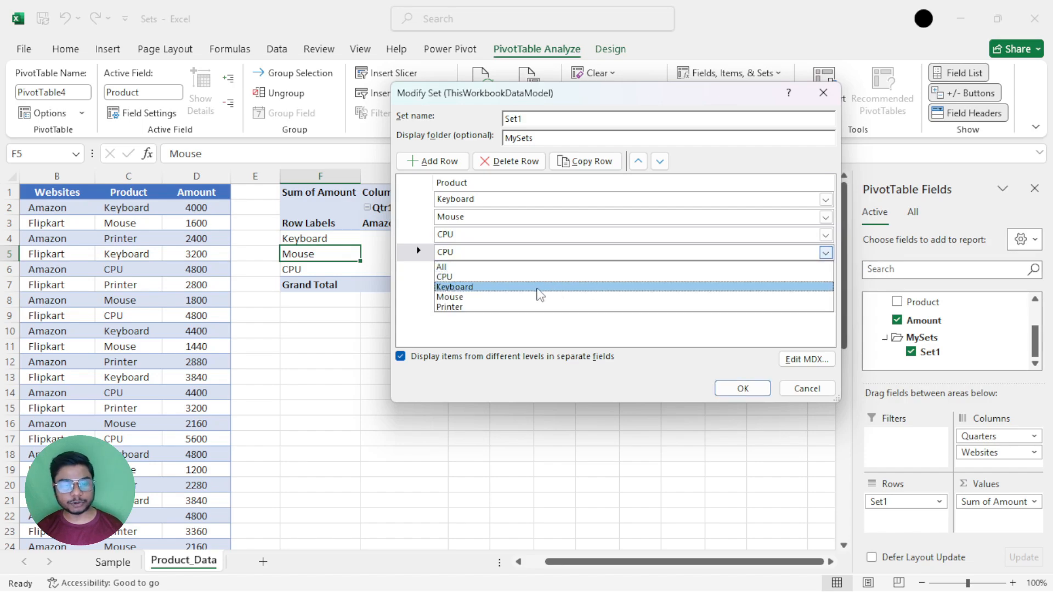
pyautogui.click(536, 289)
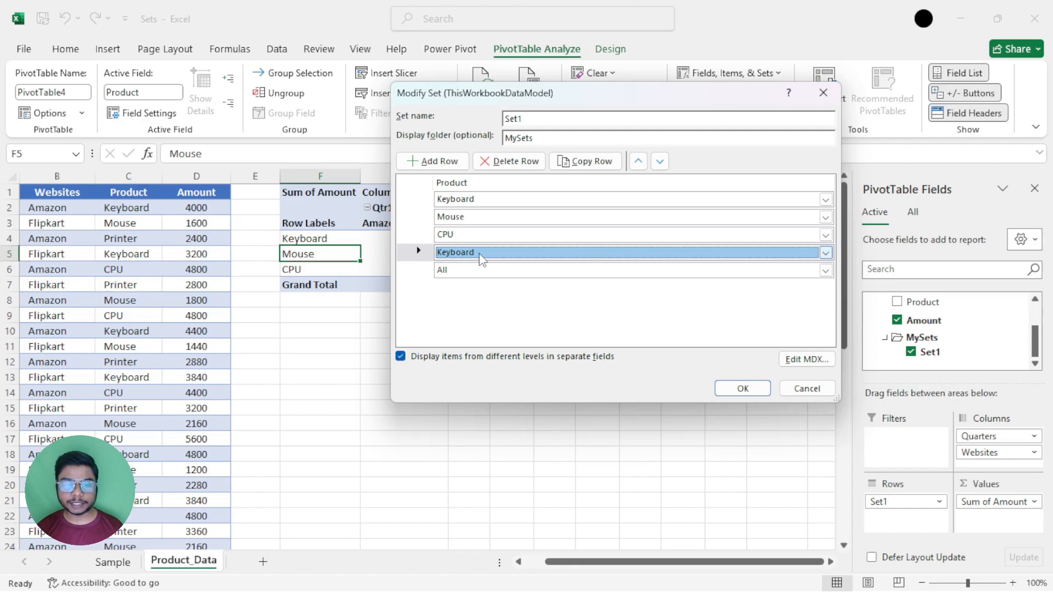
pyautogui.click(757, 391)
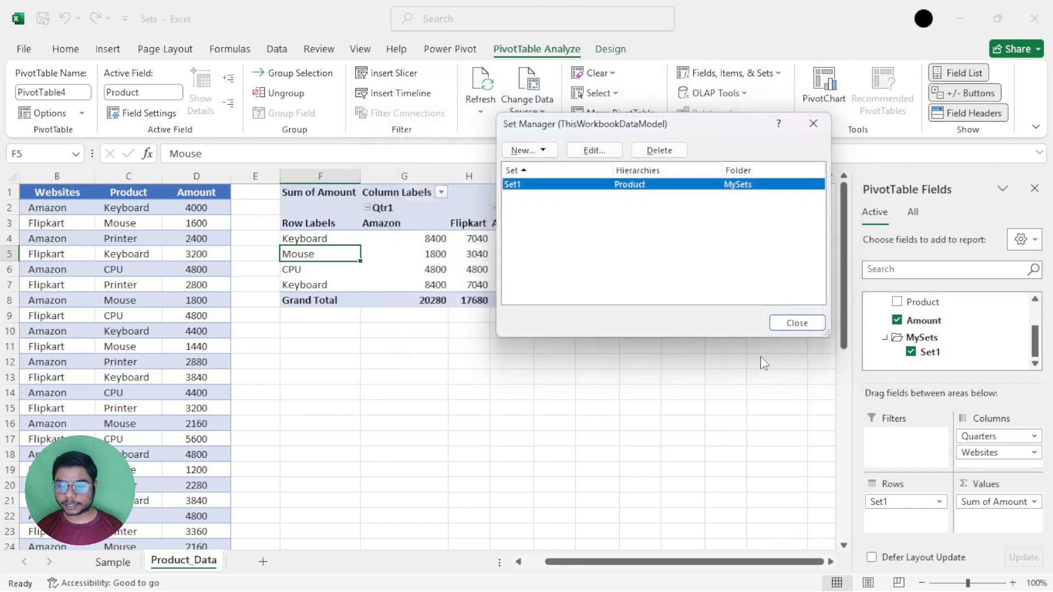
pyautogui.click(783, 326)
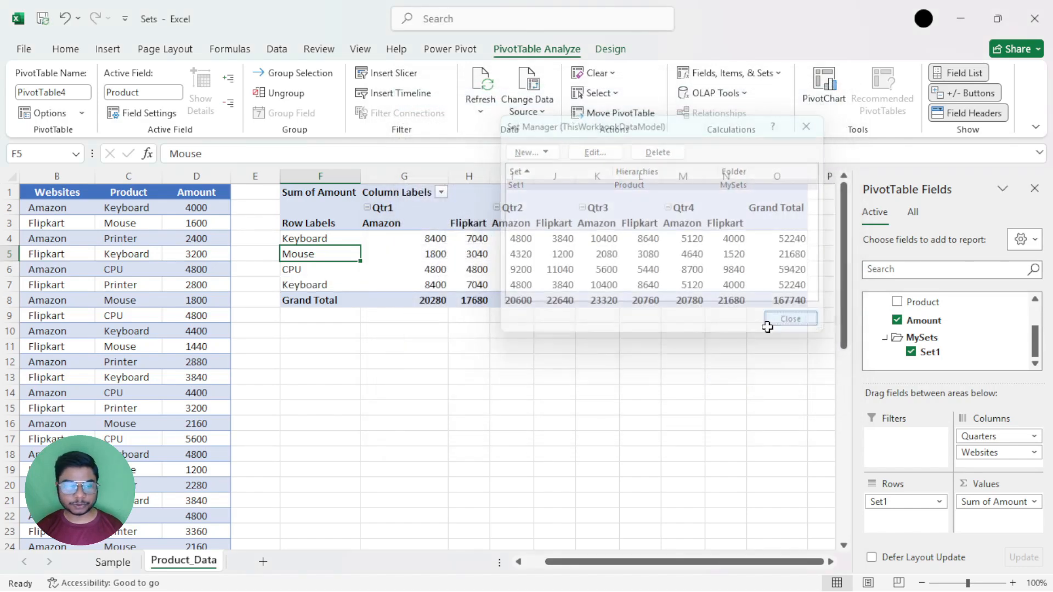
pyautogui.click(294, 284)
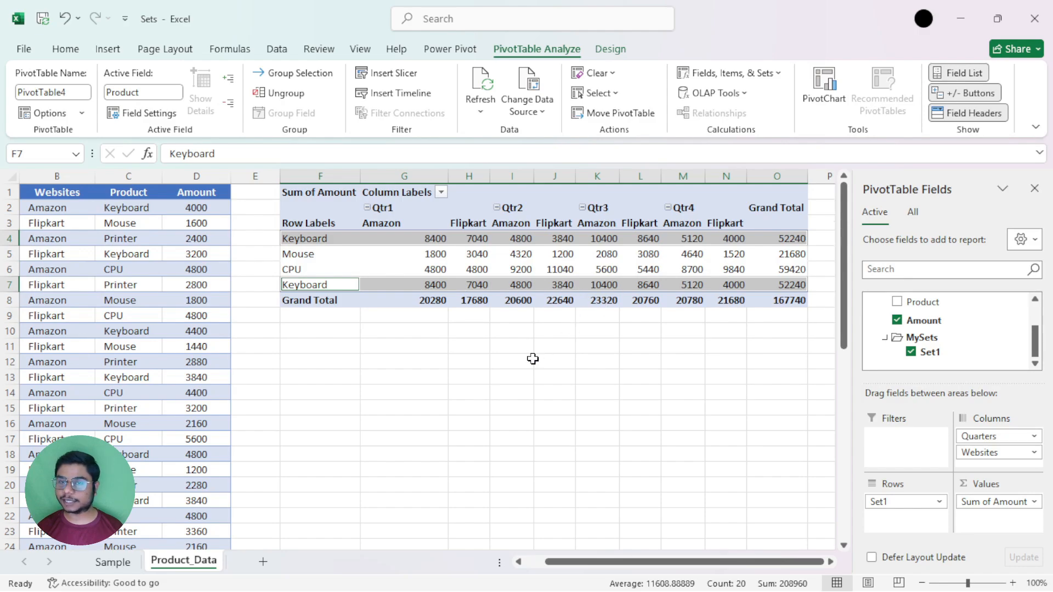
pyautogui.click(324, 283)
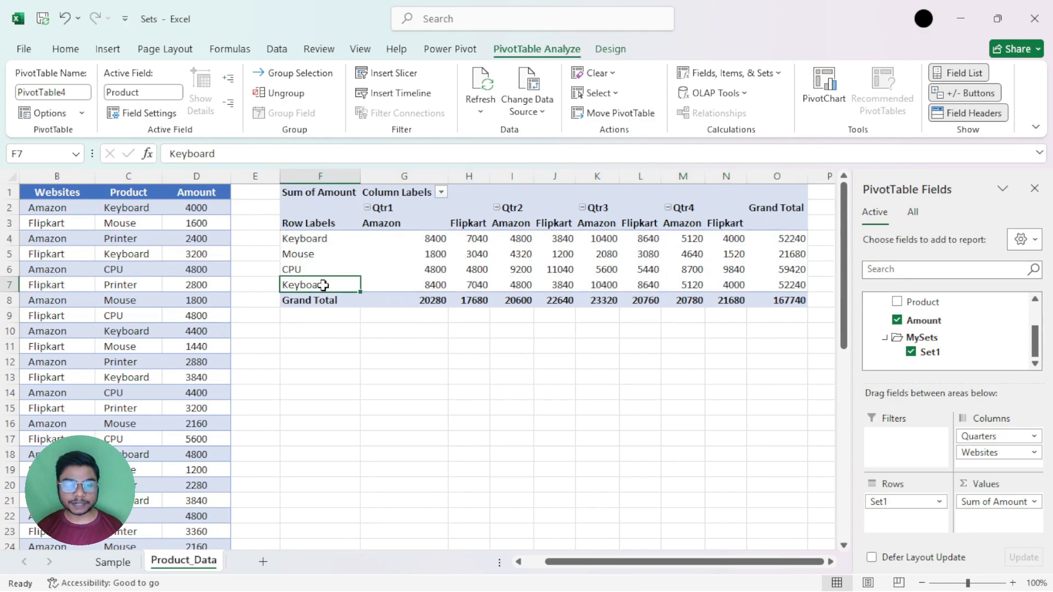
# Delete the second Keyboard row, just above All, from Set1 and save the set.
pyautogui.click(751, 81)
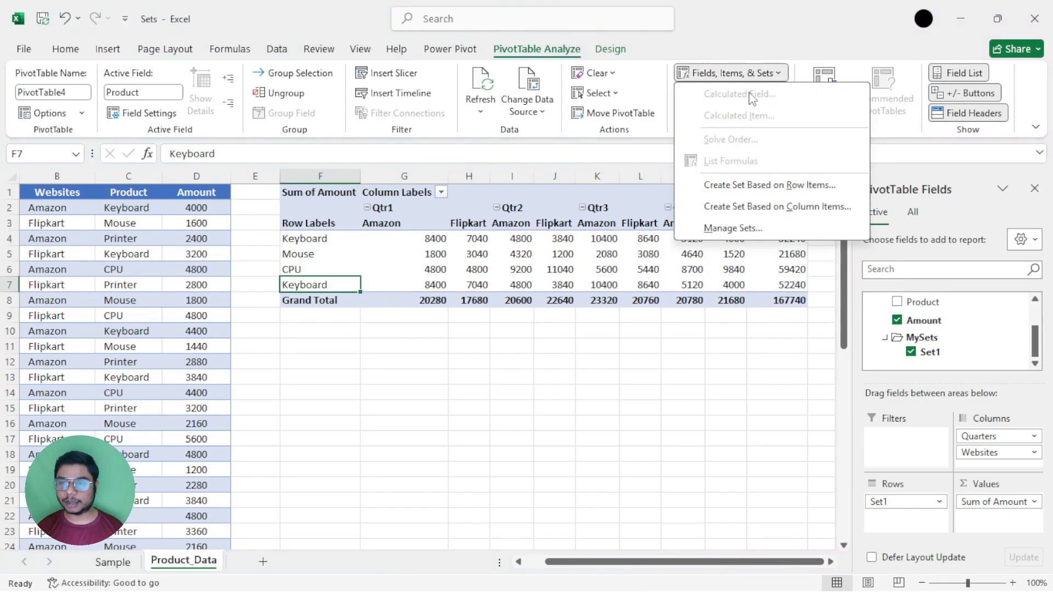
pyautogui.click(740, 226)
pyautogui.click(595, 150)
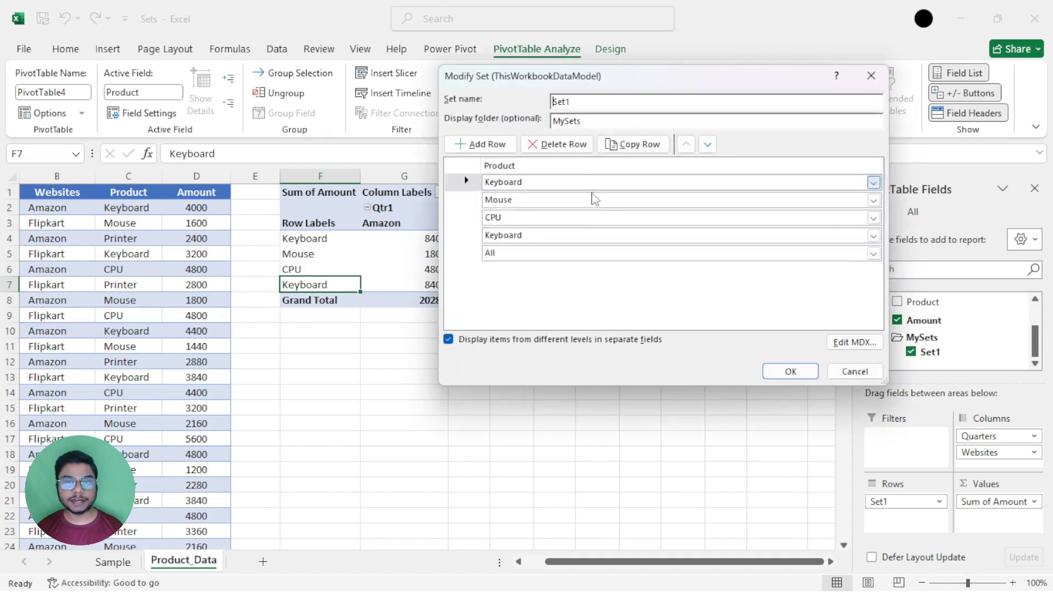
pyautogui.click(465, 235)
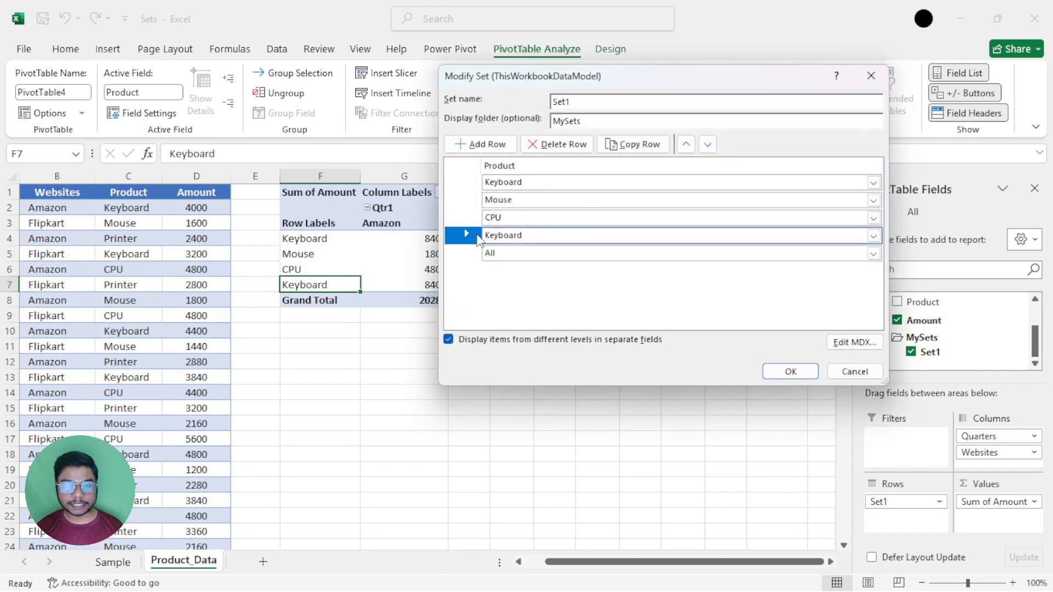
pyautogui.click(573, 147)
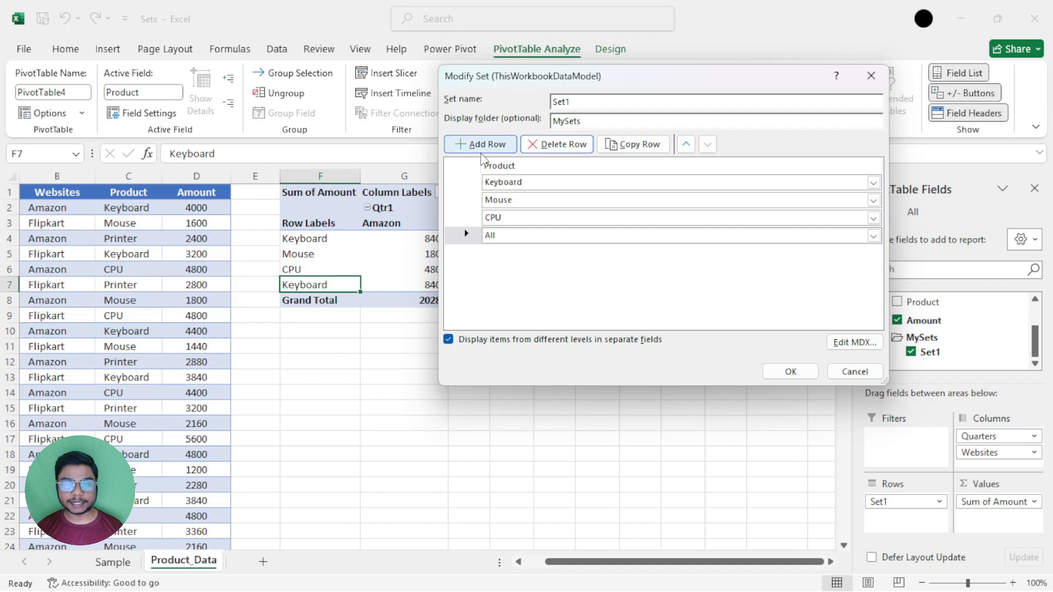
pyautogui.click(791, 370)
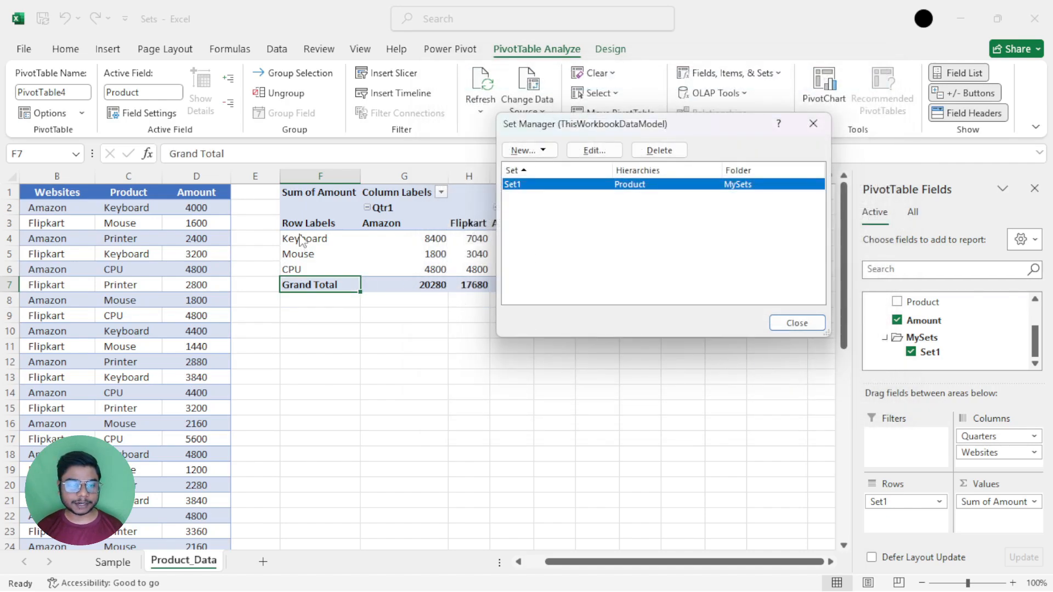
# Permanently delete Set1 from the workbook's sets and leave the Set Manager.
pyautogui.click(659, 151)
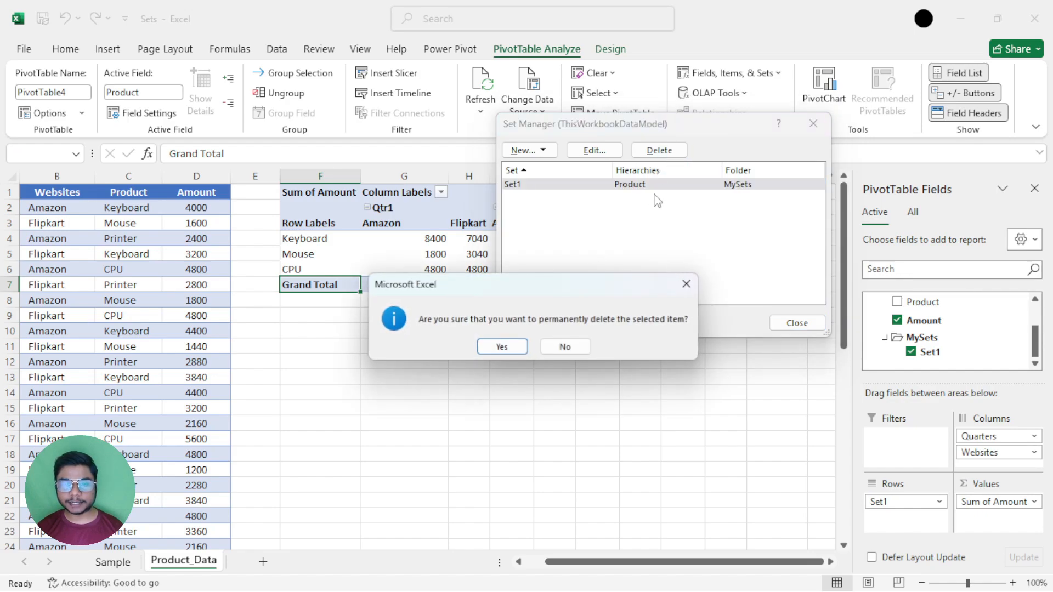
pyautogui.click(485, 350)
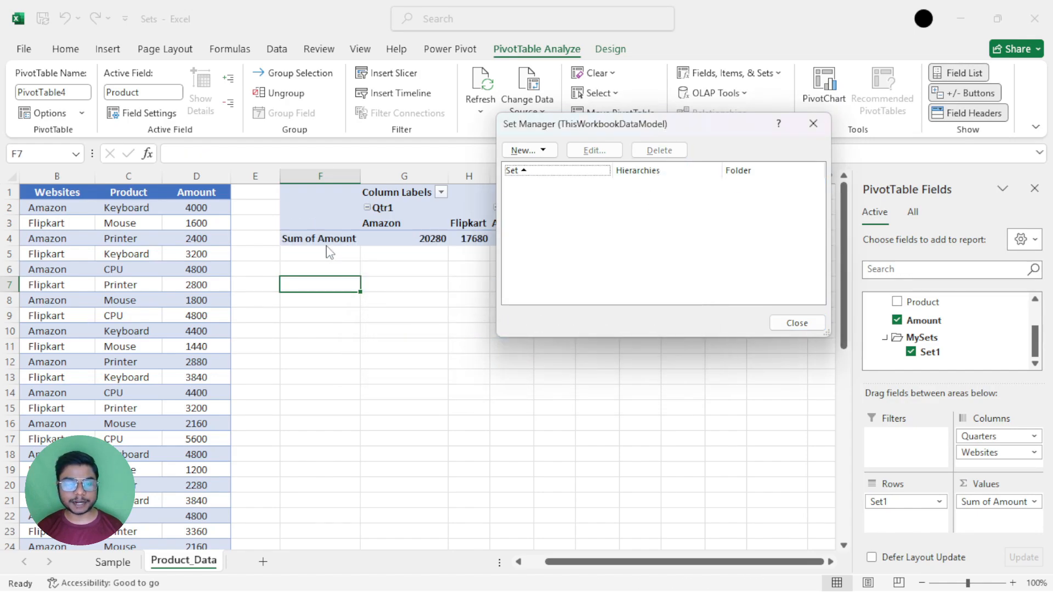
pyautogui.click(797, 323)
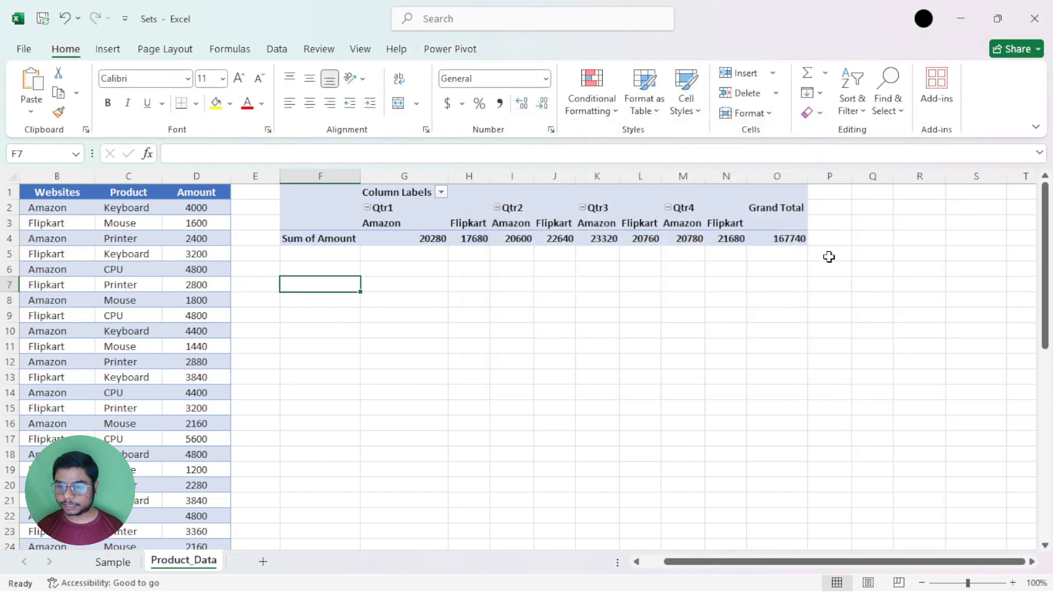
# Add the Product field back to the PivotTable's rows.
pyautogui.click(680, 236)
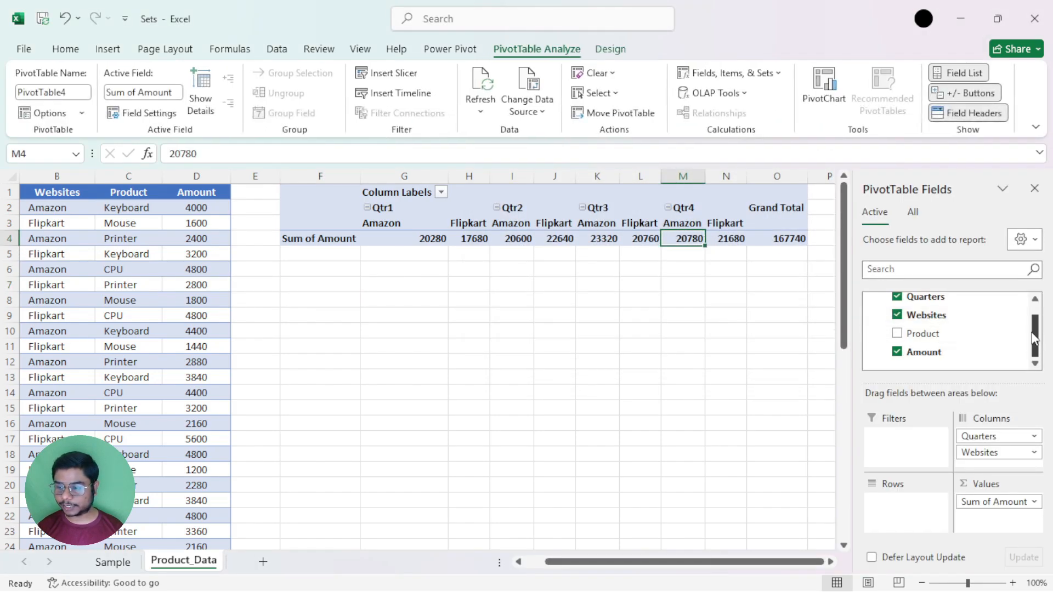
pyautogui.click(1035, 299)
pyautogui.scroll(-1, 932, 329)
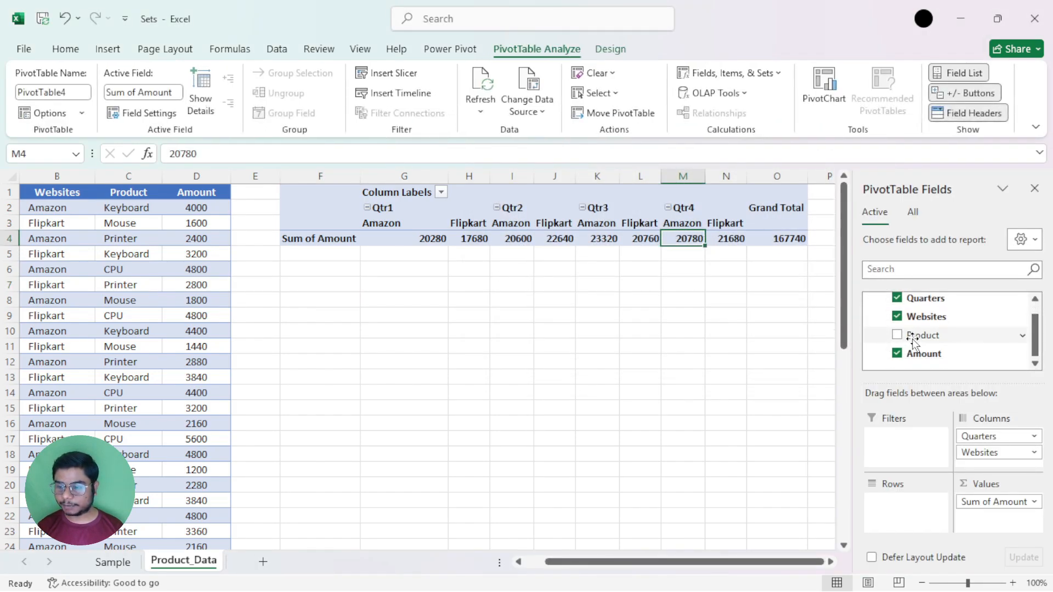
pyautogui.moveTo(922, 335); pyautogui.dragTo(899, 527)
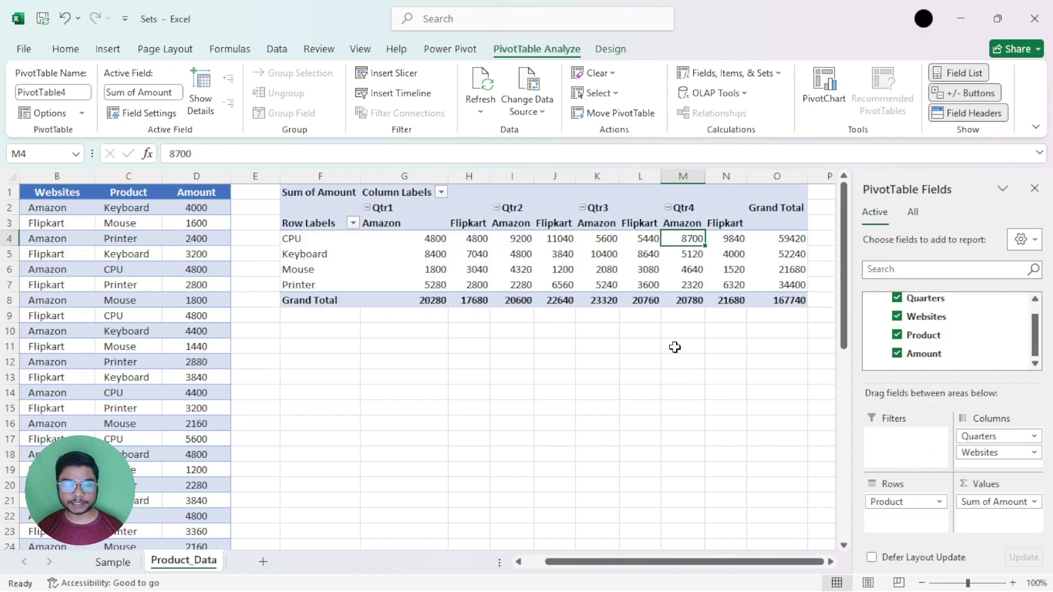
# Check the Set Manager for remaining sets and dismiss it without changes.
pyautogui.click(711, 77)
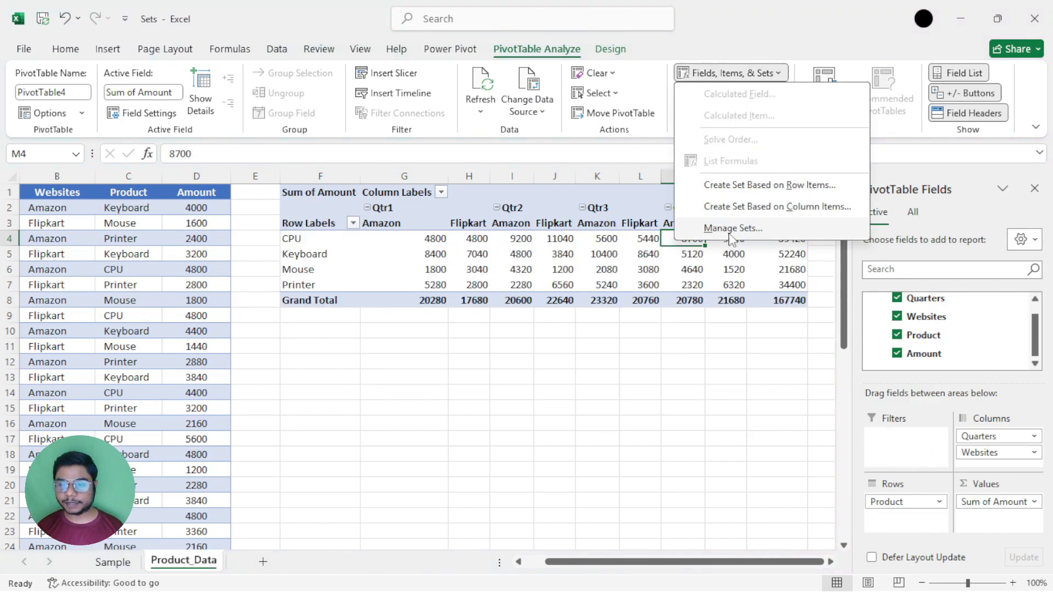
pyautogui.click(732, 232)
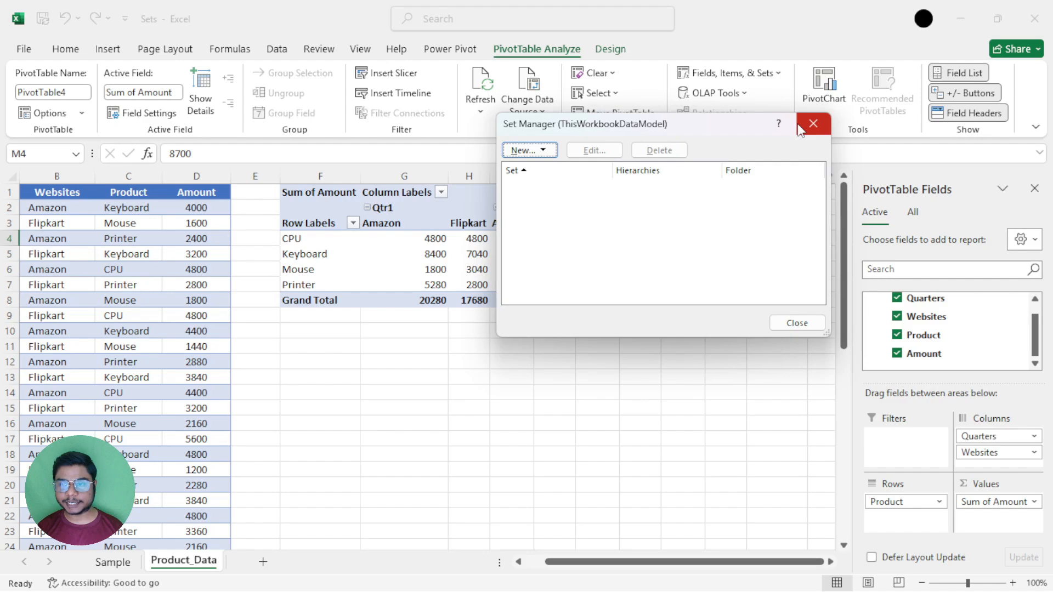
pyautogui.click(813, 124)
pyautogui.click(766, 83)
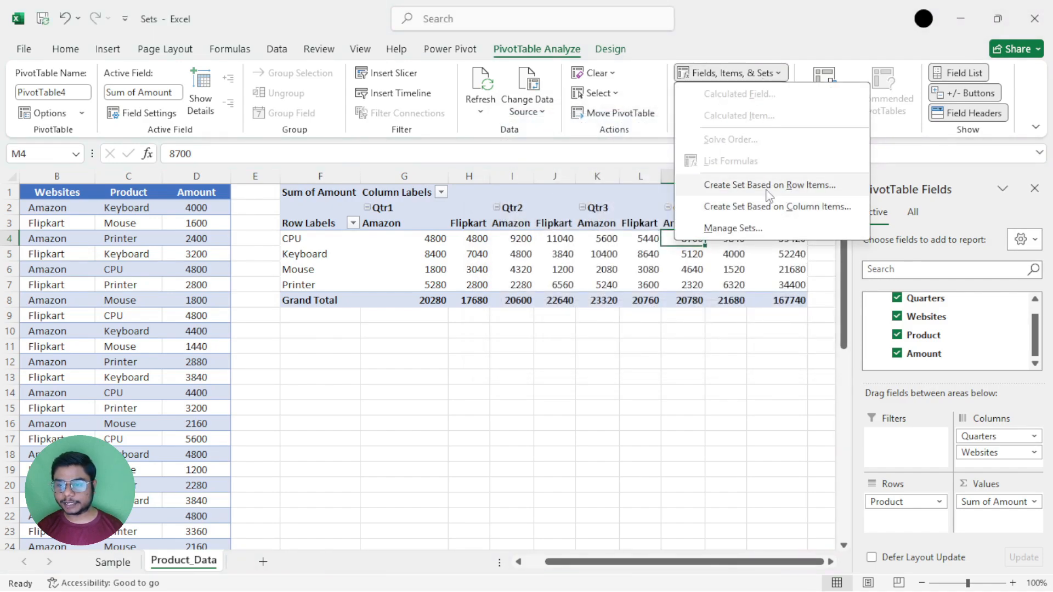
pyautogui.click(770, 189)
pyautogui.moveTo(636, 79); pyautogui.dragTo(497, 119)
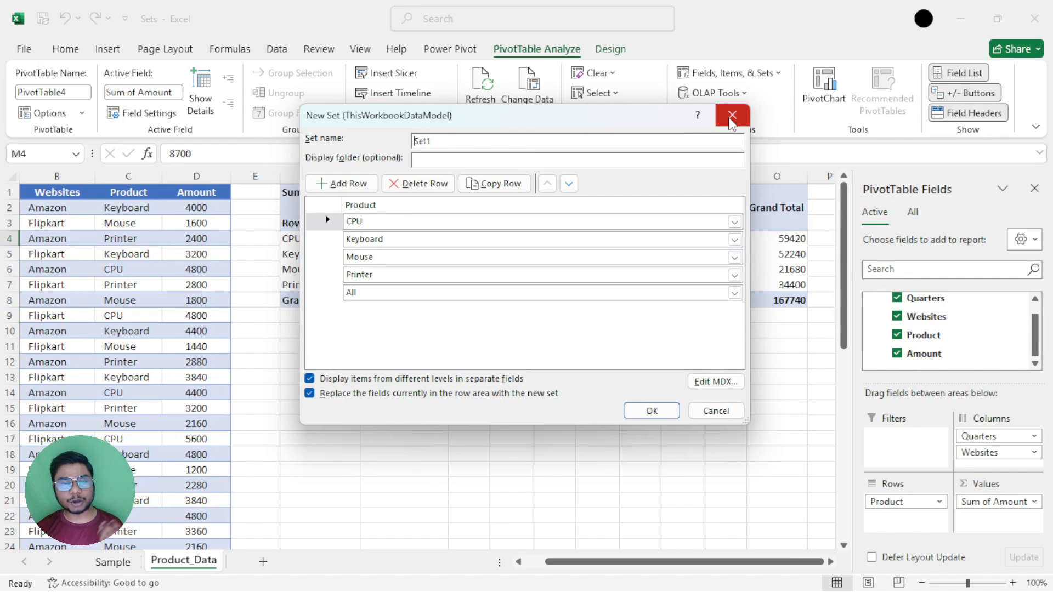
pyautogui.click(731, 120)
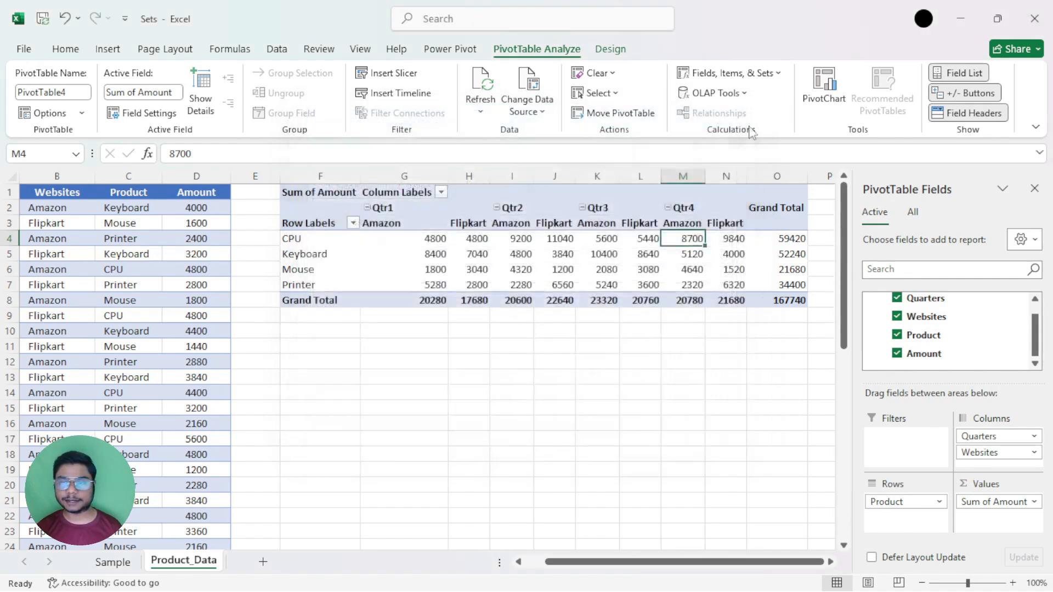
# Start a new set based on column items, named ColumnSet, with MySets as its display folder.
pyautogui.click(752, 80)
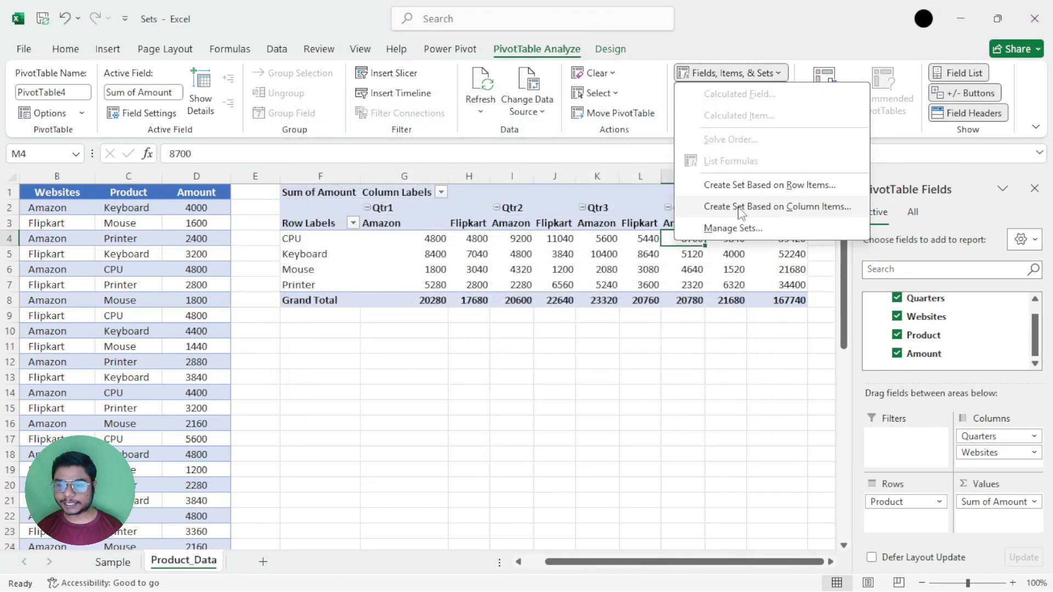
pyautogui.click(771, 207)
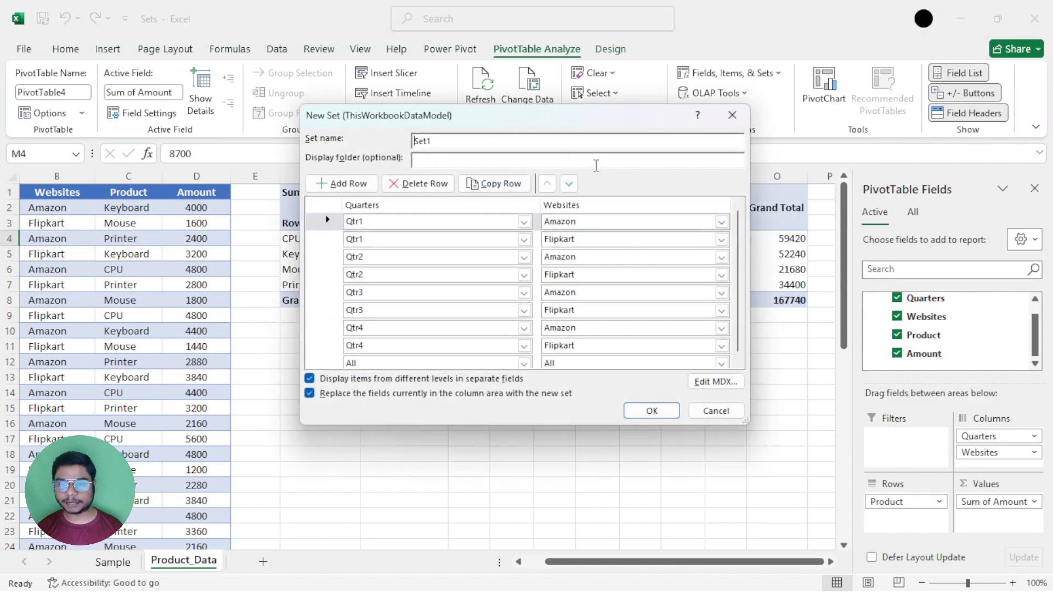
pyautogui.moveTo(538, 121); pyautogui.dragTo(571, 234)
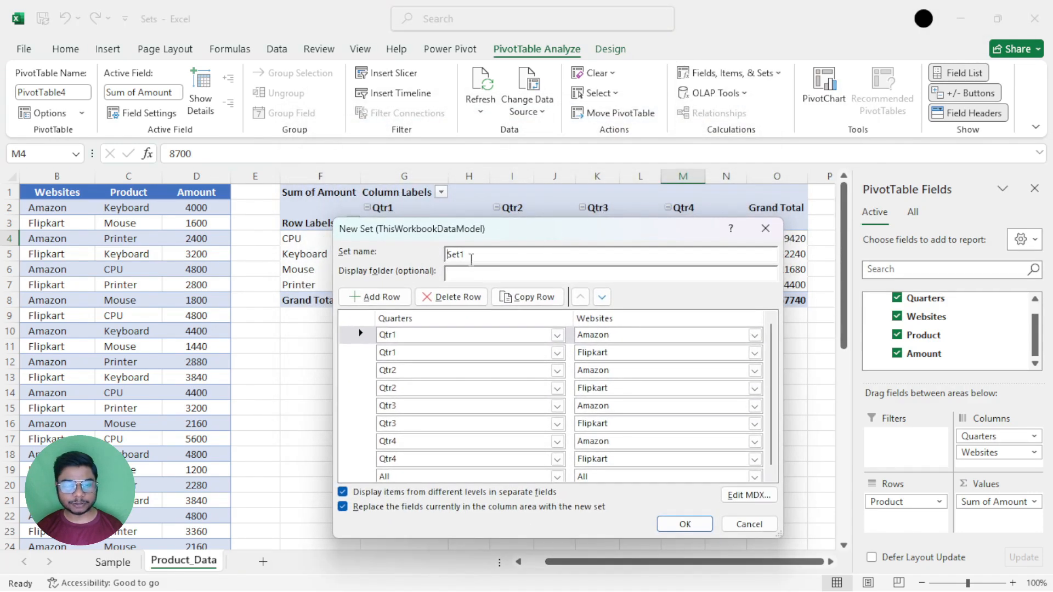
pyautogui.doubleClick(470, 257)
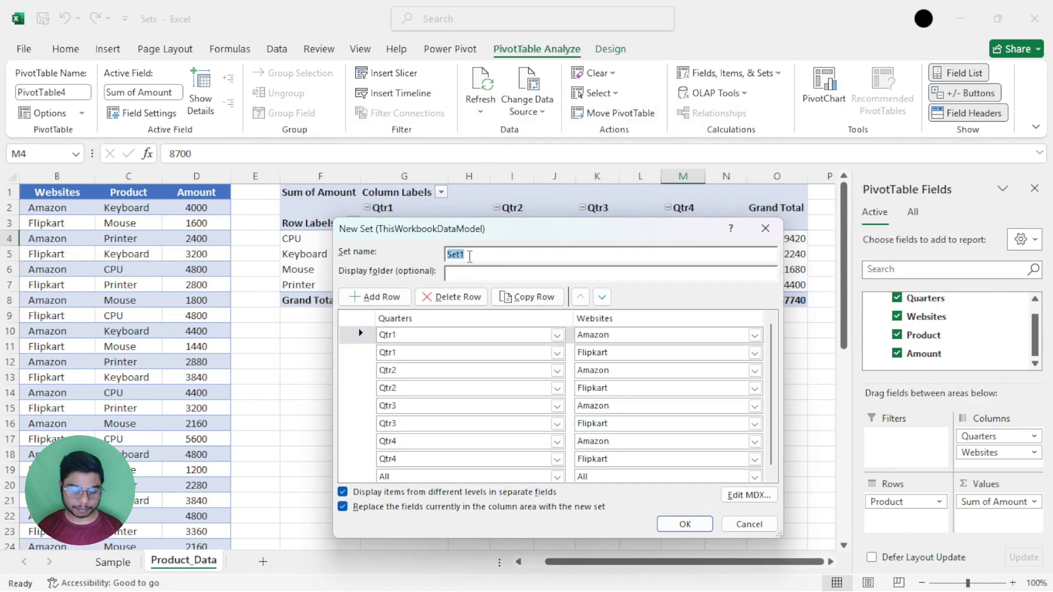
pyautogui.write('Column')
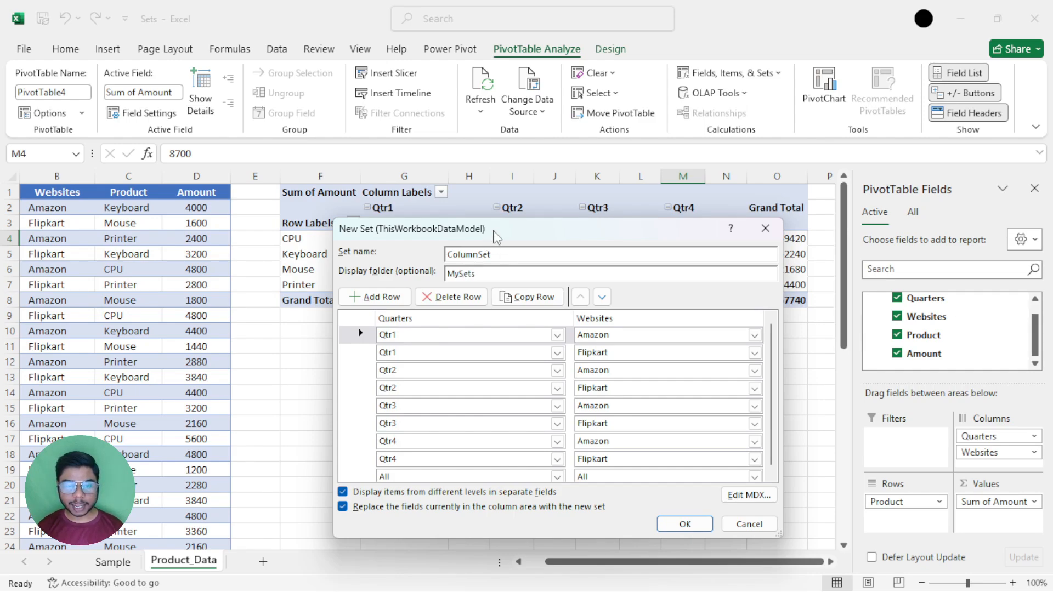
# Compare the new set's Quarters and Websites rows with the order of the PivotTable's column headers.
pyautogui.moveTo(496, 237); pyautogui.dragTo(683, 70)
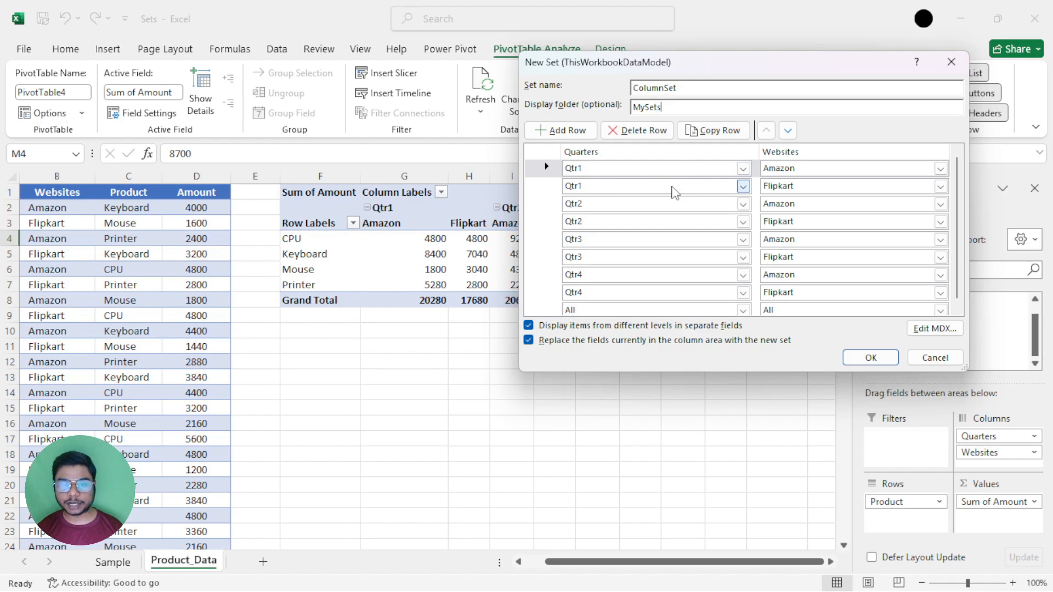
pyautogui.moveTo(957, 184); pyautogui.dragTo(961, 173)
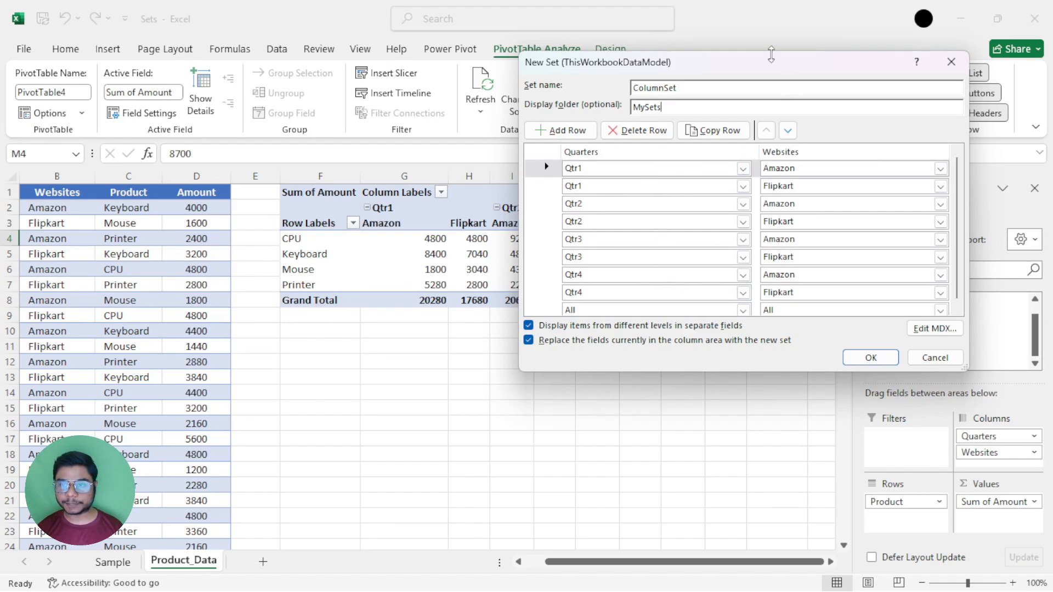
pyautogui.moveTo(771, 59); pyautogui.dragTo(604, 314)
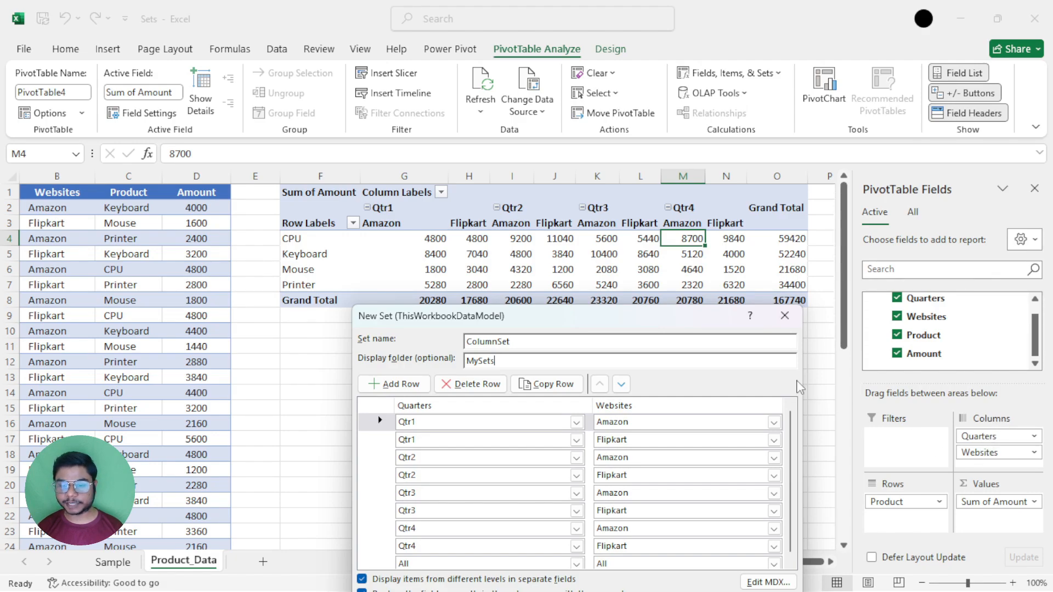
pyautogui.moveTo(676, 323); pyautogui.dragTo(687, 127)
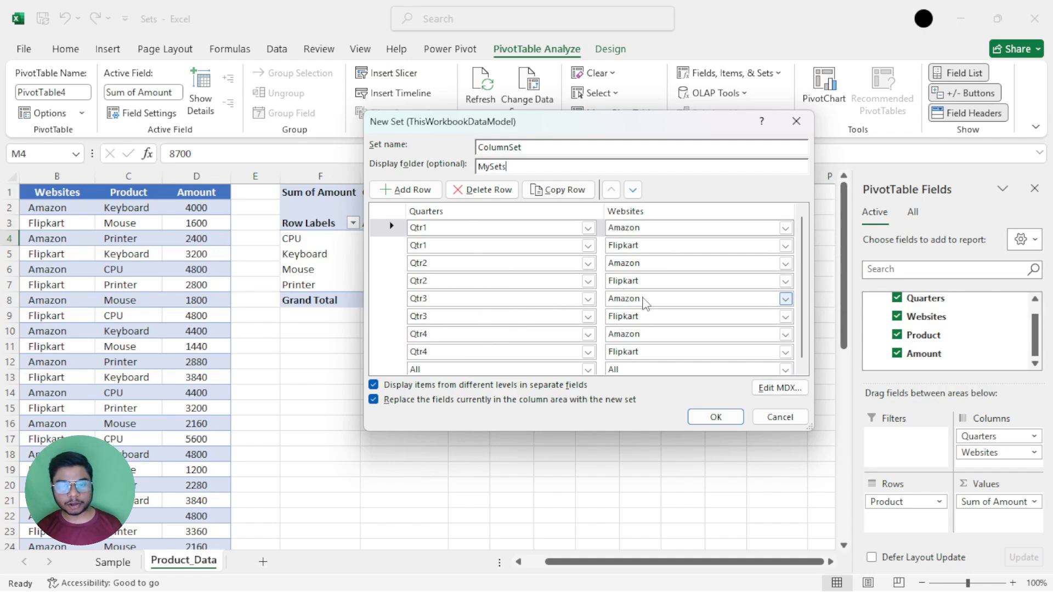
pyautogui.moveTo(483, 135); pyautogui.dragTo(453, 324)
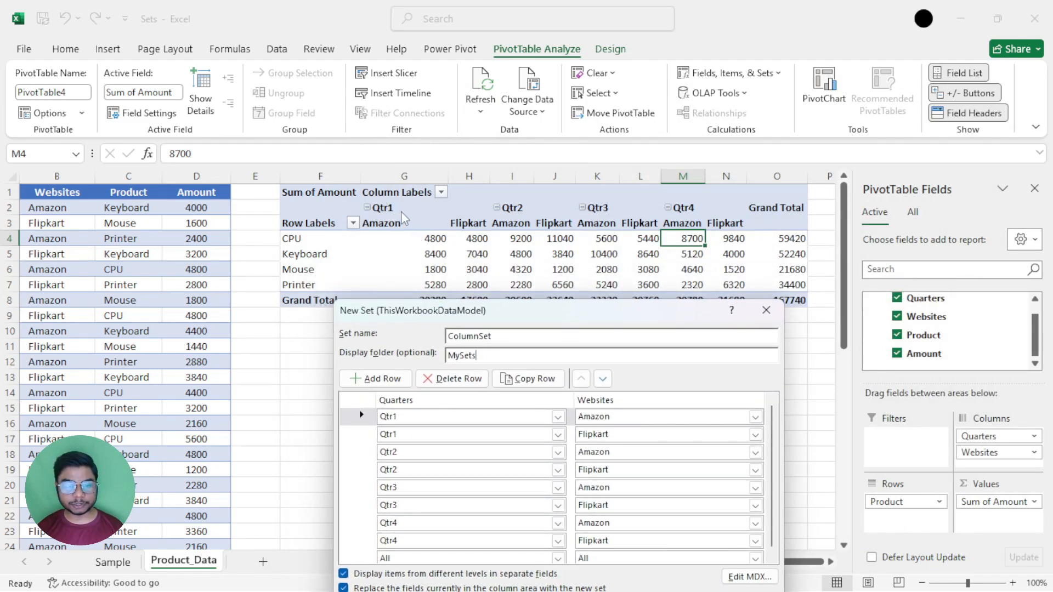
pyautogui.moveTo(468, 319); pyautogui.dragTo(648, 134)
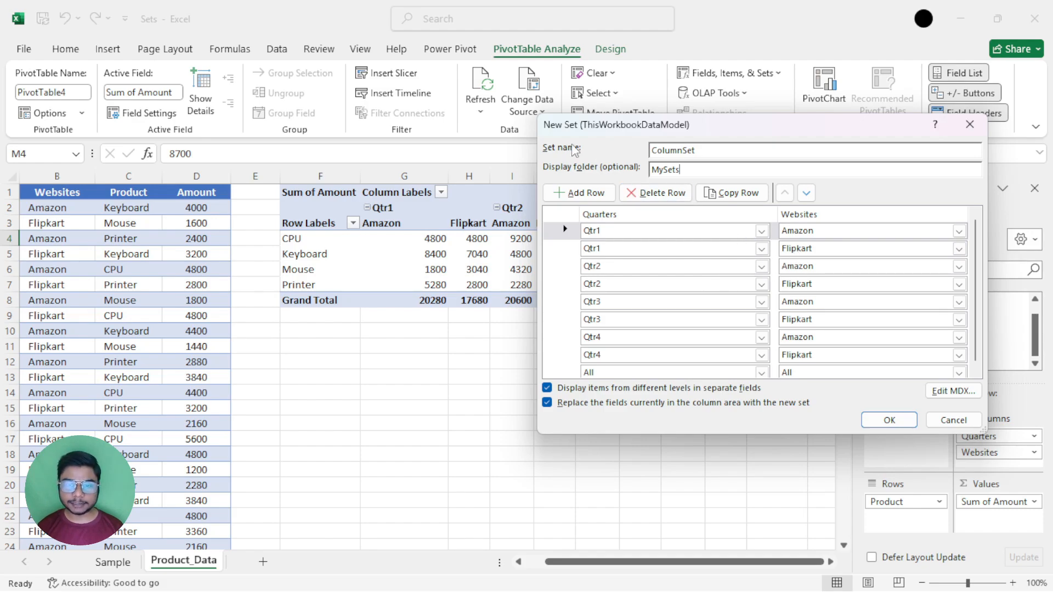
pyautogui.moveTo(574, 134); pyautogui.dragTo(634, 140)
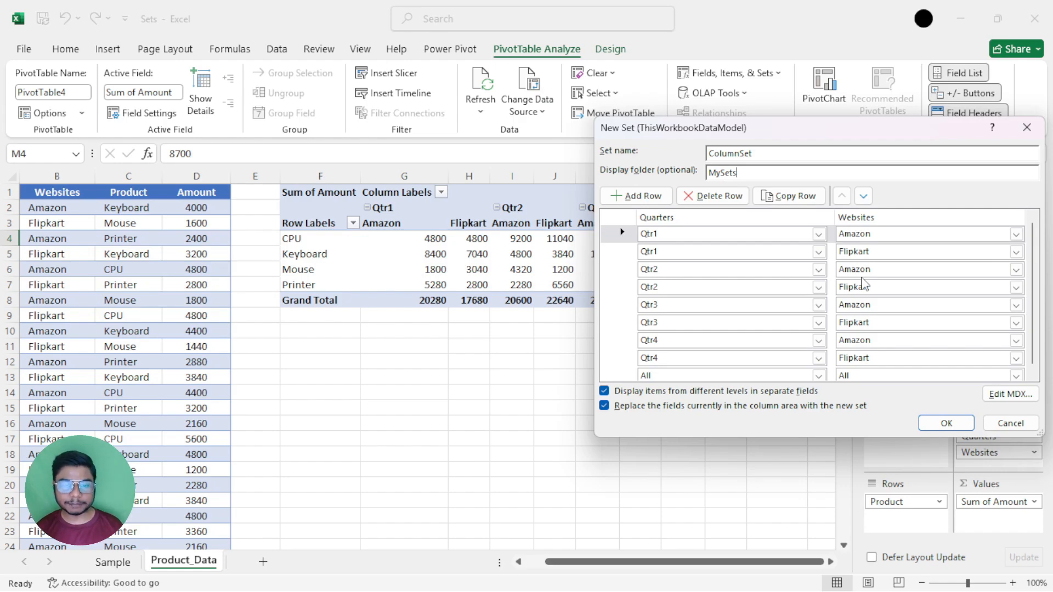
pyautogui.moveTo(670, 141); pyautogui.dragTo(457, 328)
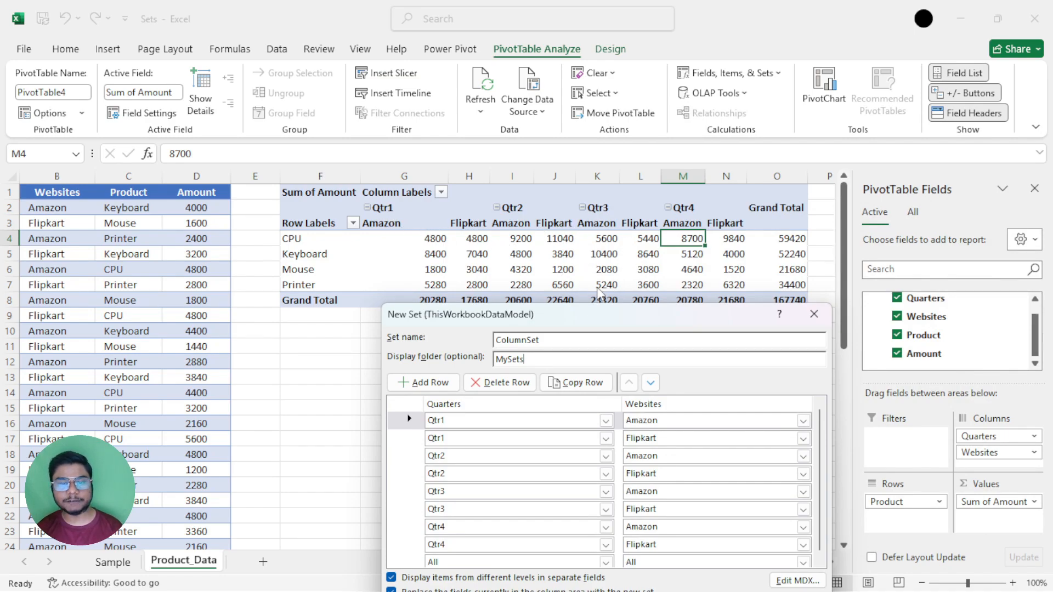
pyautogui.moveTo(582, 323); pyautogui.dragTo(739, 78)
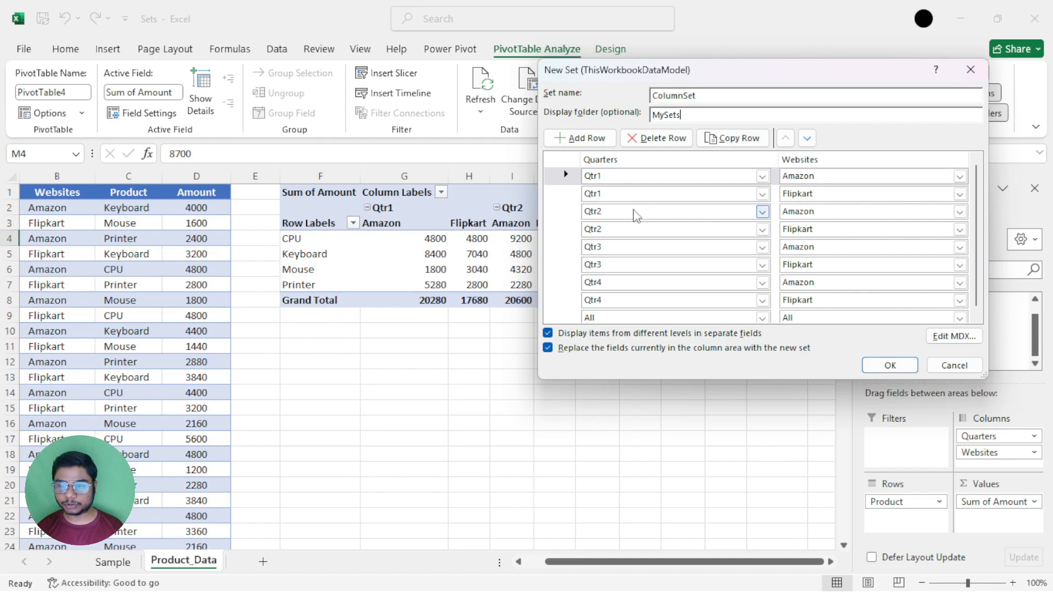
# Move the Qtr2 Amazon and Qtr3 Amazon rows up so they directly follow the Qtr1 Amazon row.
pyautogui.click(564, 213)
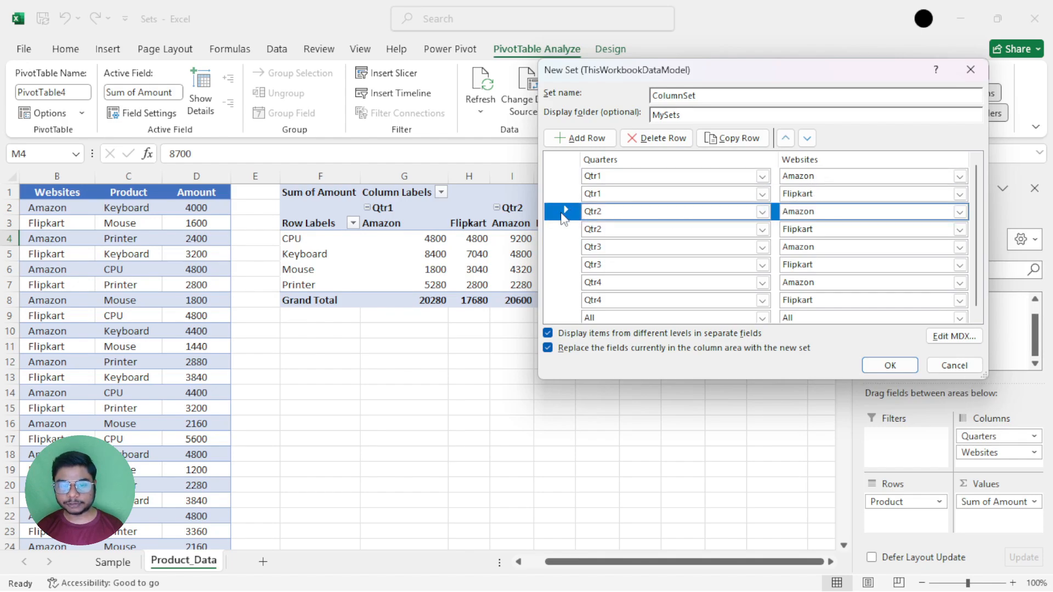
pyautogui.click(786, 139)
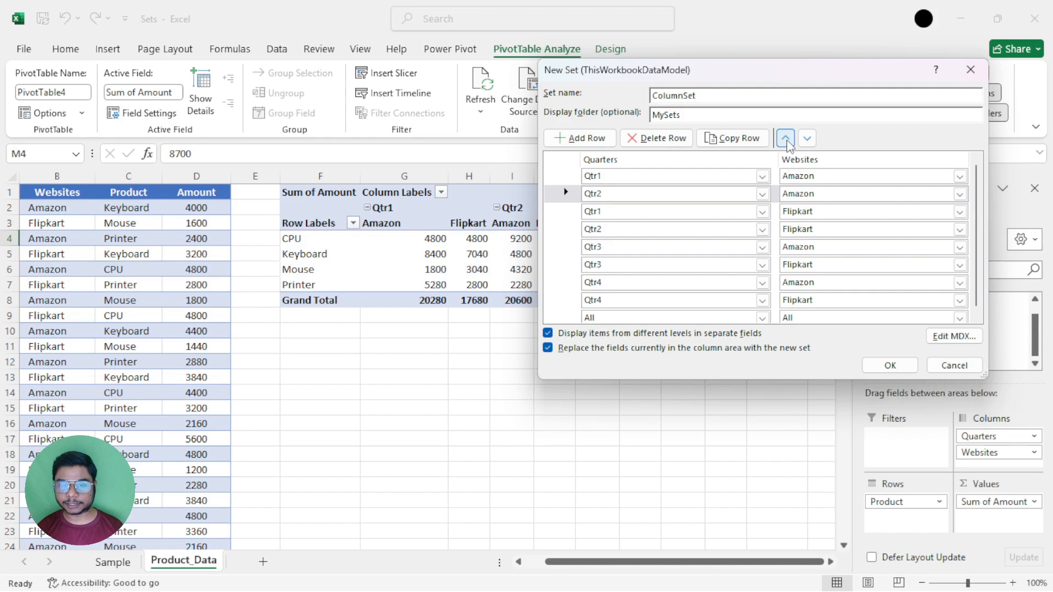
pyautogui.click(568, 248)
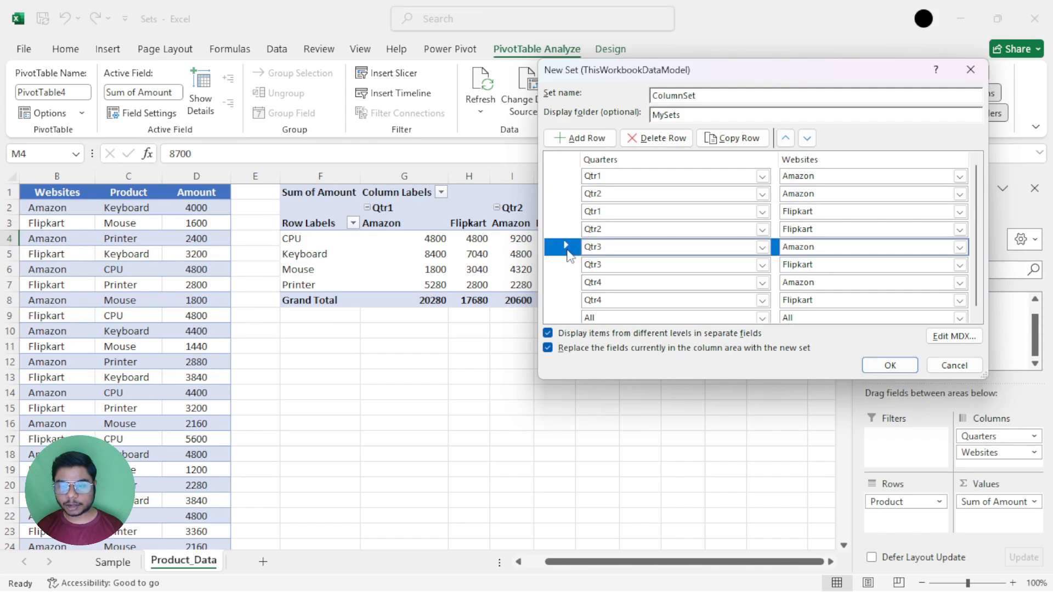
pyautogui.click(785, 139)
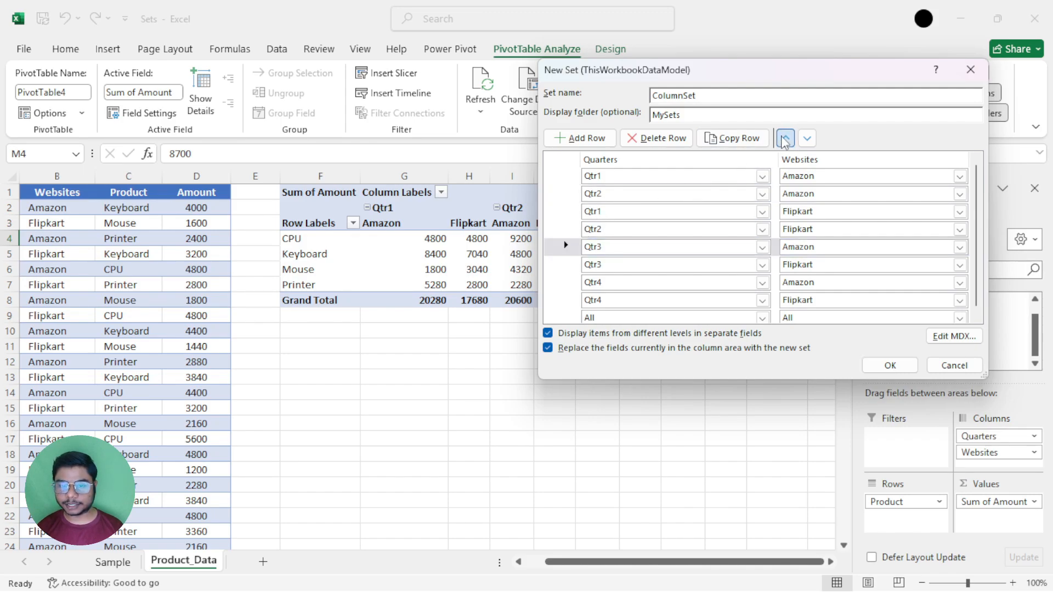
pyautogui.click(785, 139)
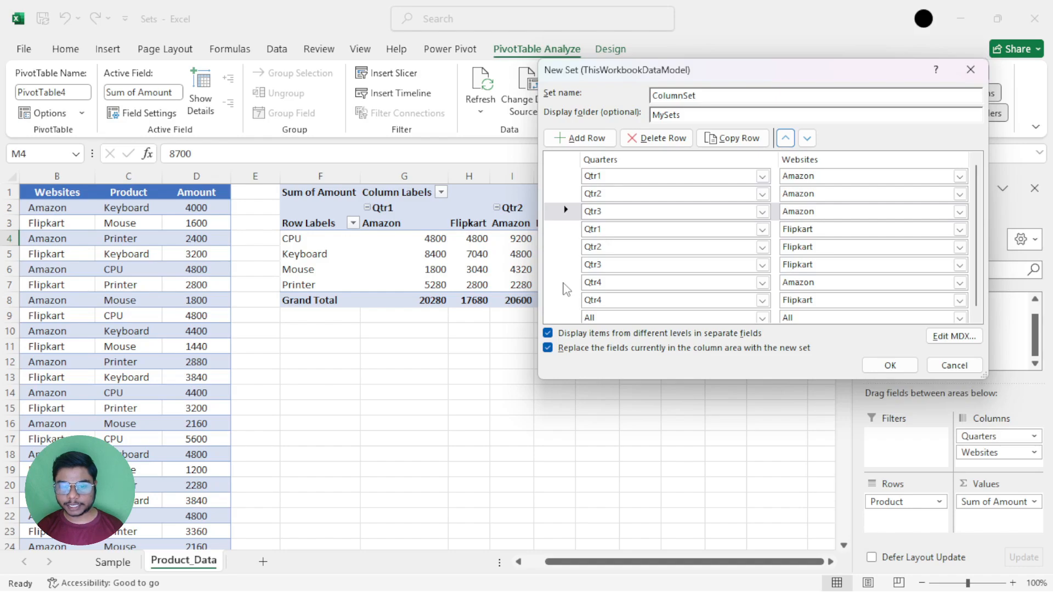
# Move the Qtr4 Amazon row up above all the Flipkart rows and create the set.
pyautogui.click(566, 288)
pyautogui.click(784, 140)
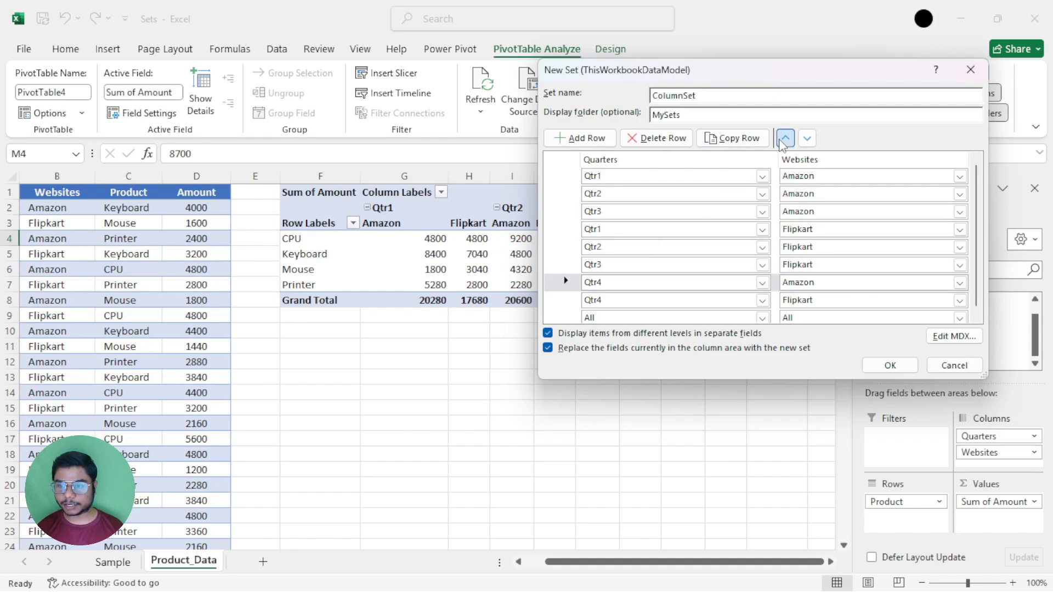
pyautogui.click(785, 140)
pyautogui.click(785, 139)
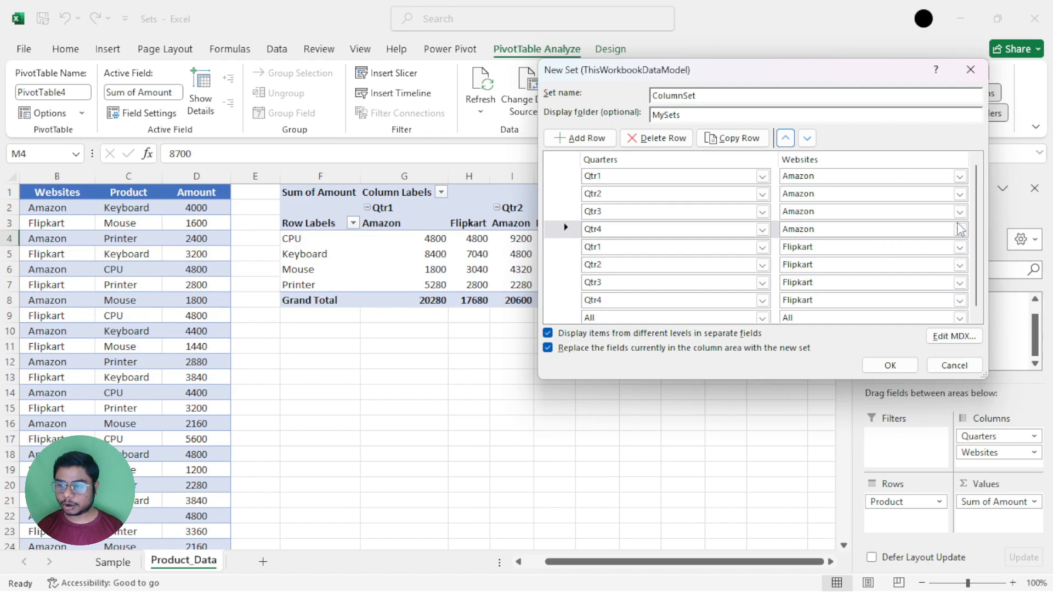
pyautogui.scroll(-1, 979, 214)
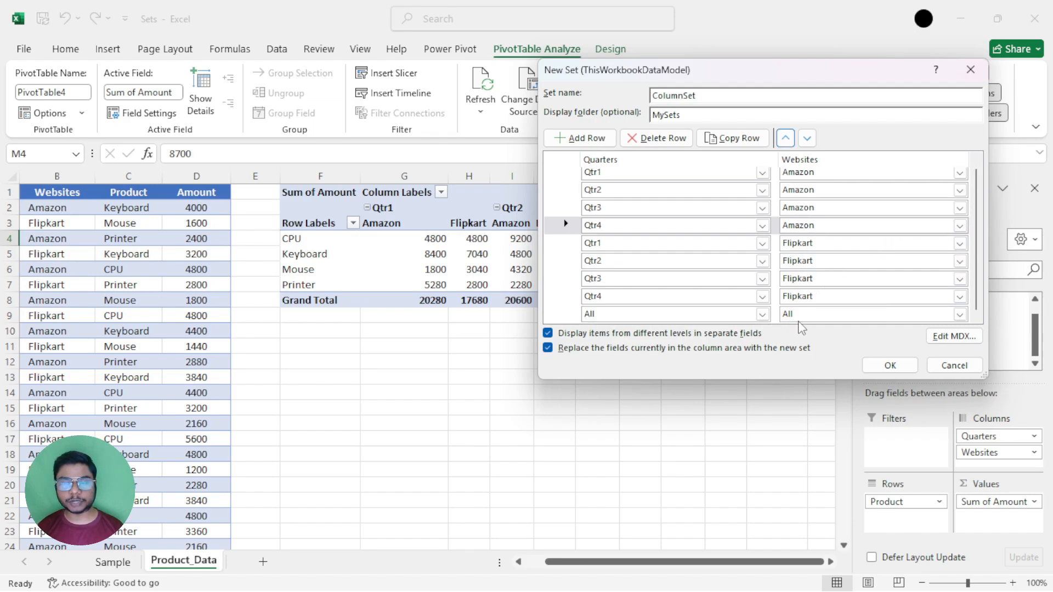
pyautogui.click(891, 365)
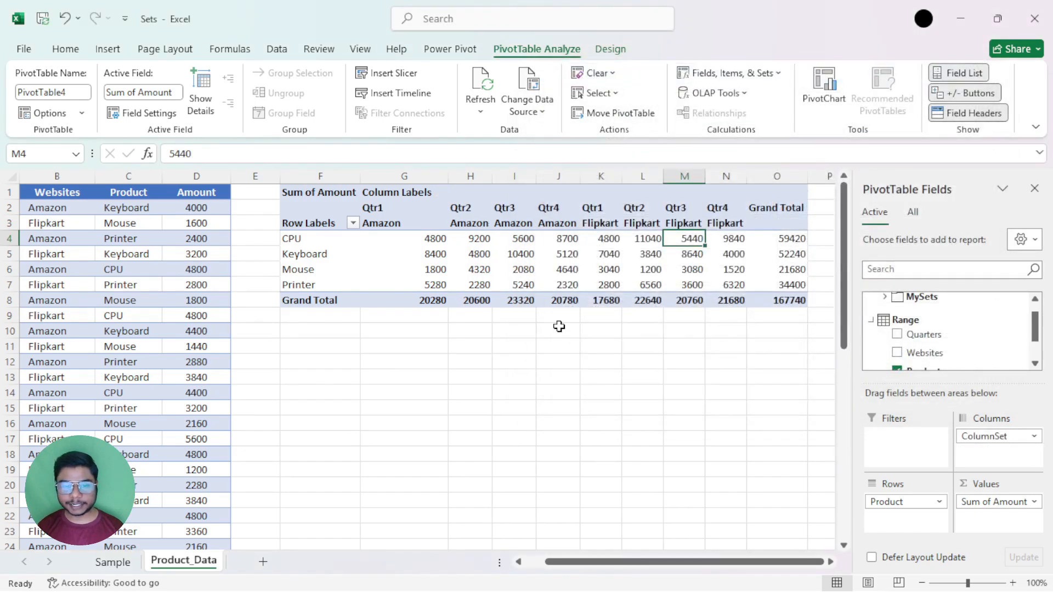
# Examine the Amazon quarter columns in G3:J8 and the Flipkart quarter columns in K3:N8 of the PivotTable.
pyautogui.moveTo(405, 223); pyautogui.dragTo(556, 293)
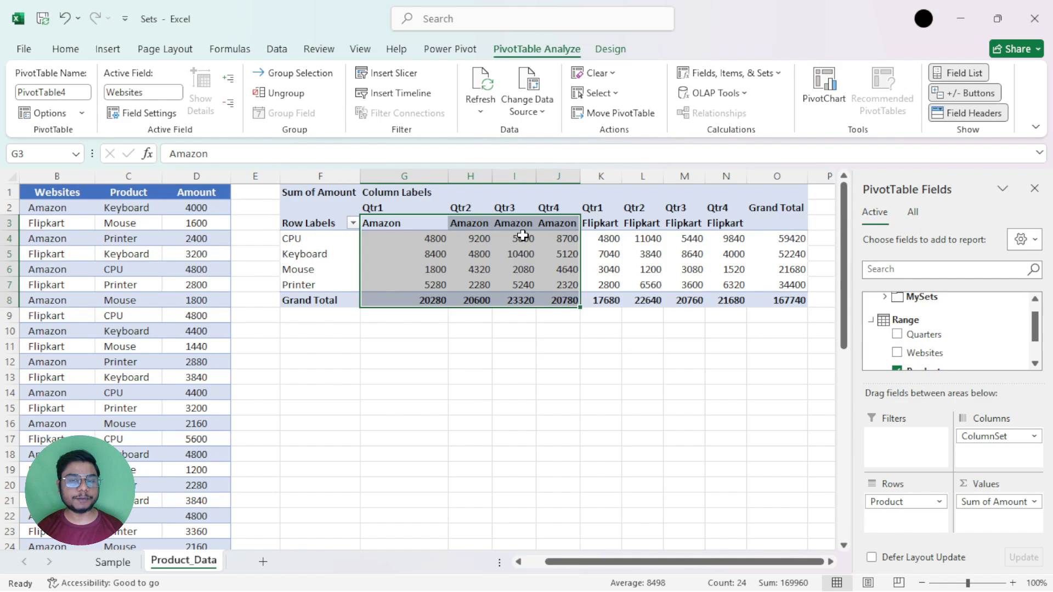
pyautogui.moveTo(614, 223); pyautogui.dragTo(731, 295)
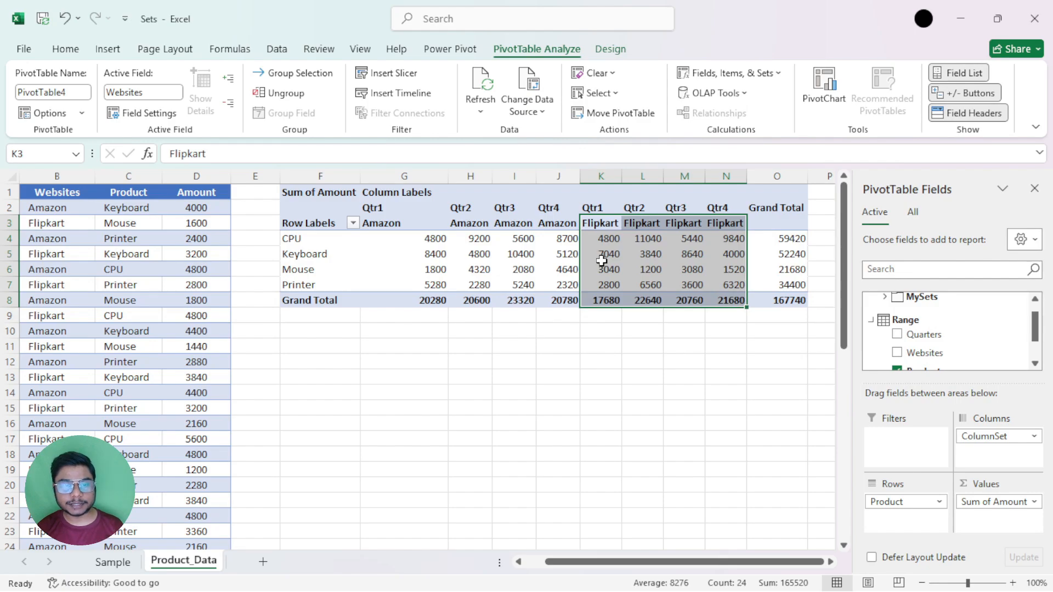
pyautogui.moveTo(602, 260)
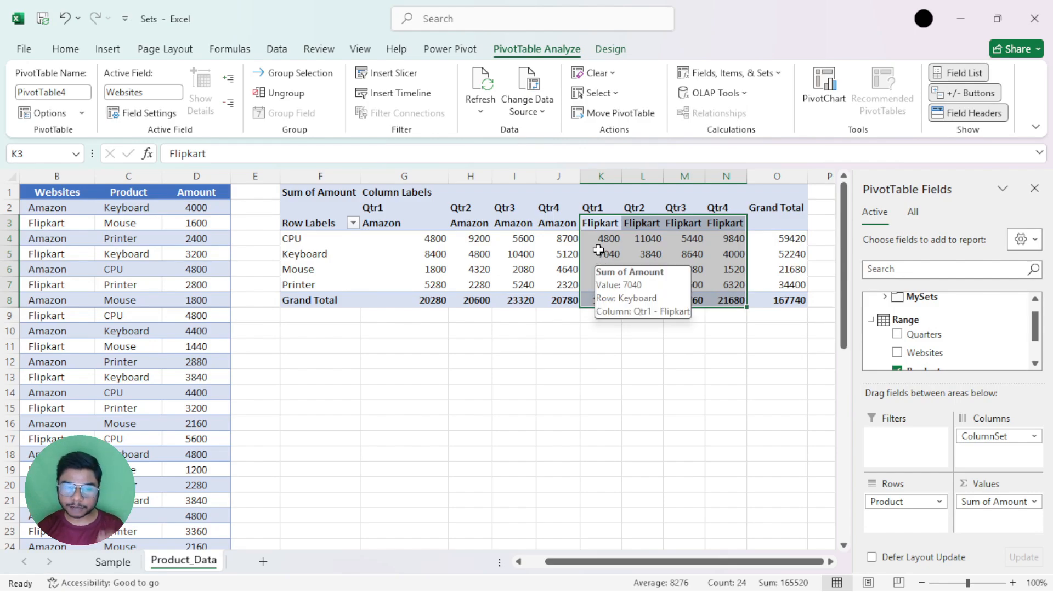
pyautogui.click(427, 223)
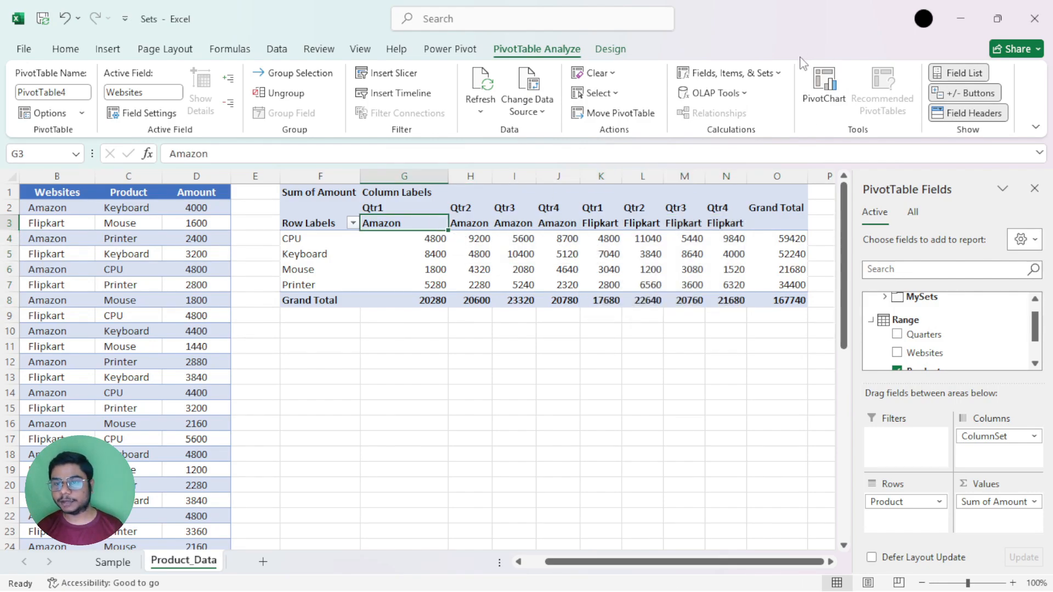
# Check the Set Manager entry for ColumnSet and dismiss it without changes.
pyautogui.click(777, 73)
pyautogui.click(734, 228)
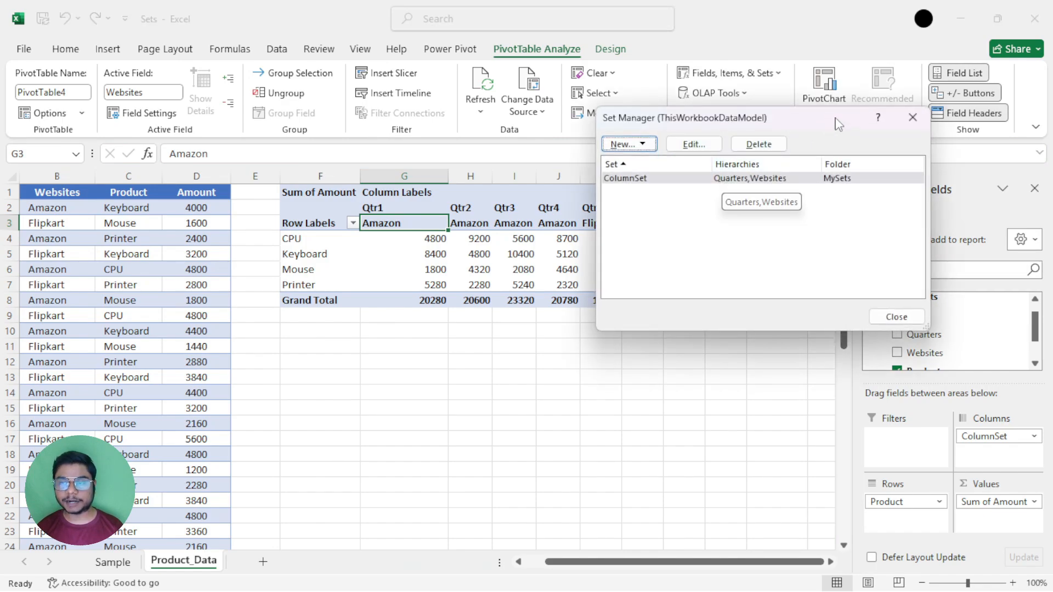
pyautogui.click(912, 118)
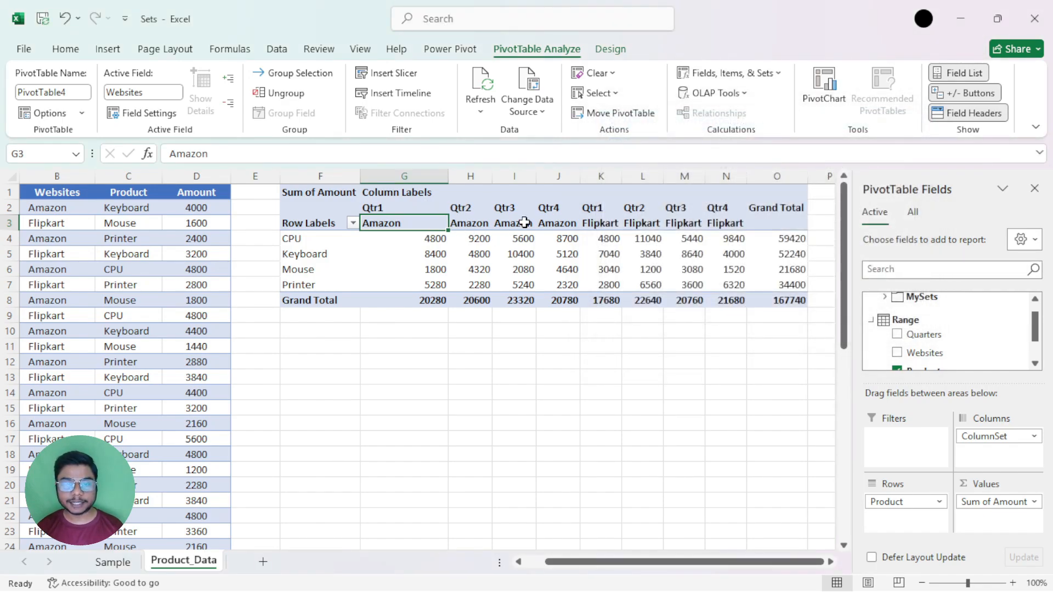
# Expand the MySets folder under Sets in the PivotTable's field list.
pyautogui.click(729, 73)
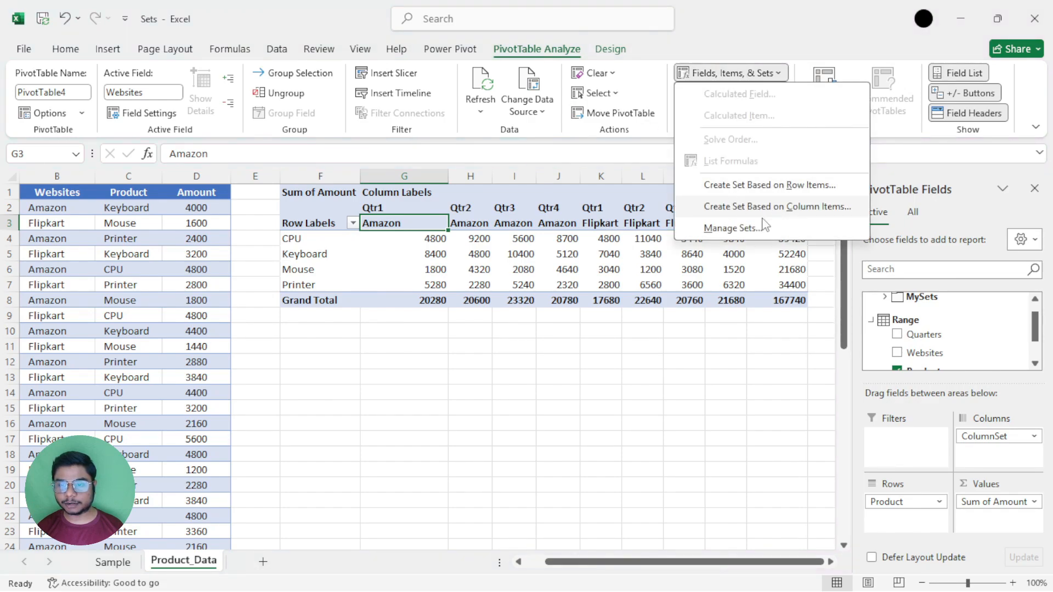
pyautogui.moveTo(1035, 322)
pyautogui.mouseDown()
pyautogui.moveTo(1036, 330)
pyautogui.moveTo(1035, 309)
pyautogui.mouseUp()
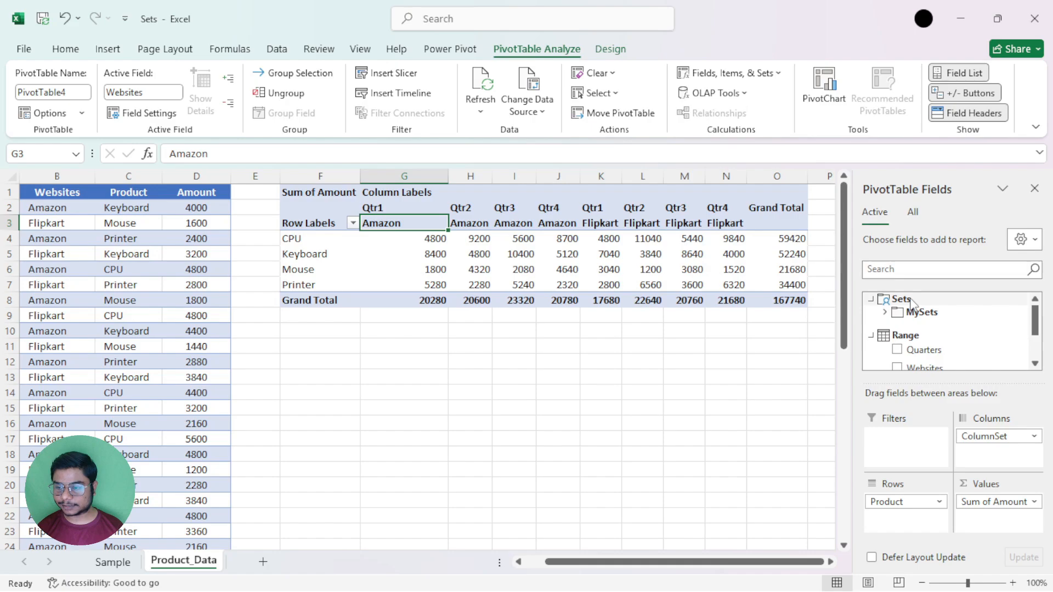
pyautogui.click(885, 312)
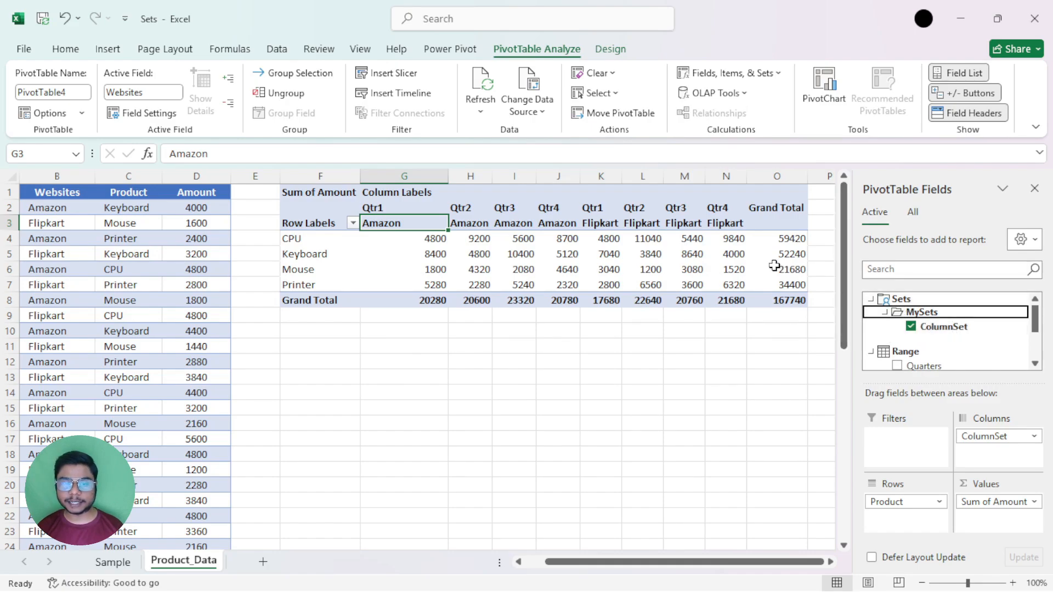
# Try to create another set based on column items while ColumnSet is in the PivotTable.
pyautogui.click(446, 264)
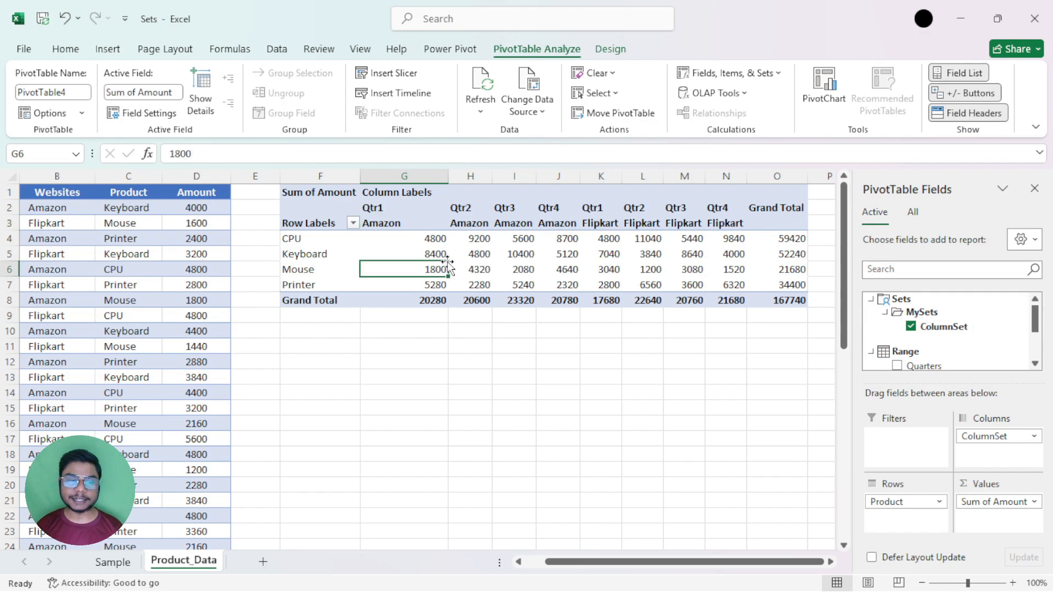
pyautogui.click(422, 229)
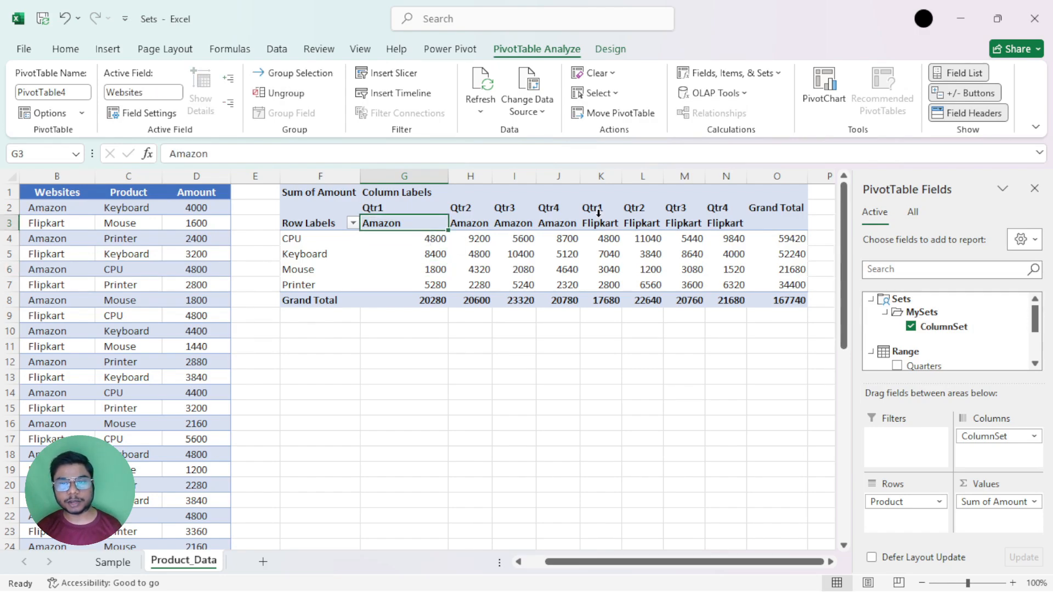
pyautogui.click(762, 77)
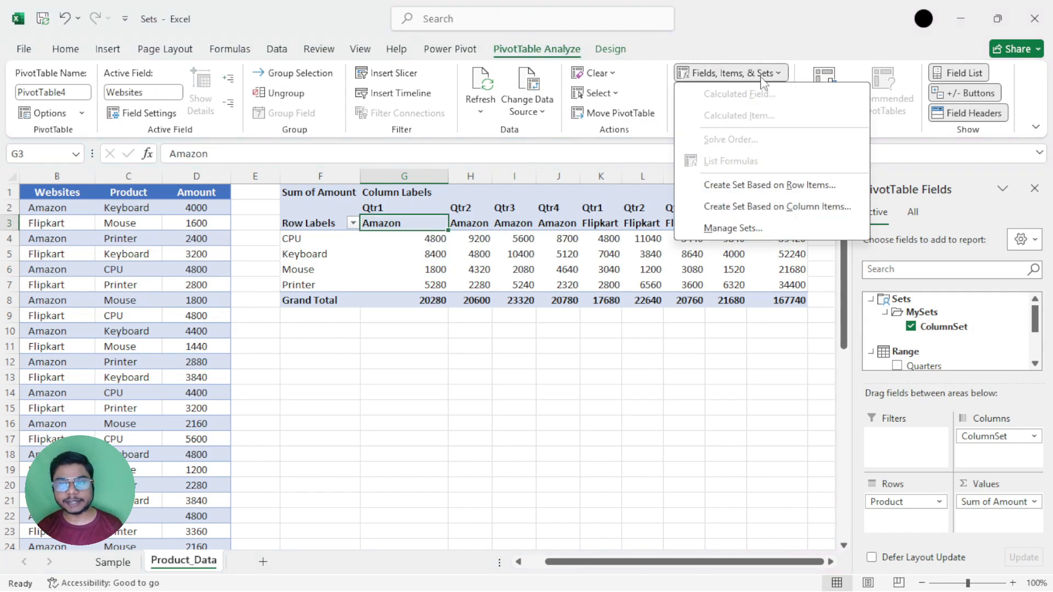
pyautogui.click(732, 207)
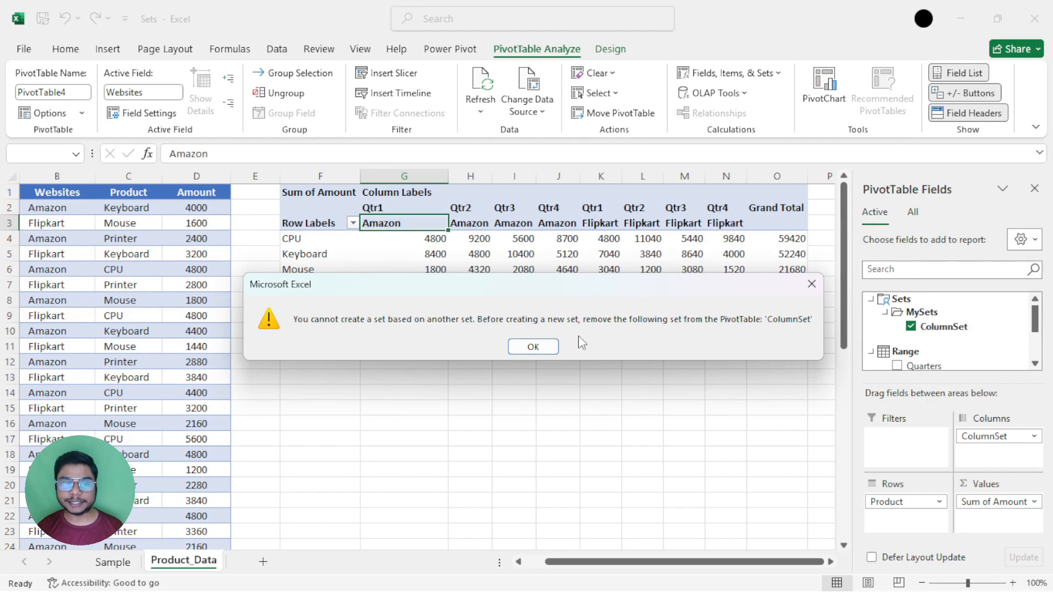
pyautogui.click(811, 284)
# Open ColumnSet for editing from the Set Manager and add three rows below its final All row.
pyautogui.click(732, 72)
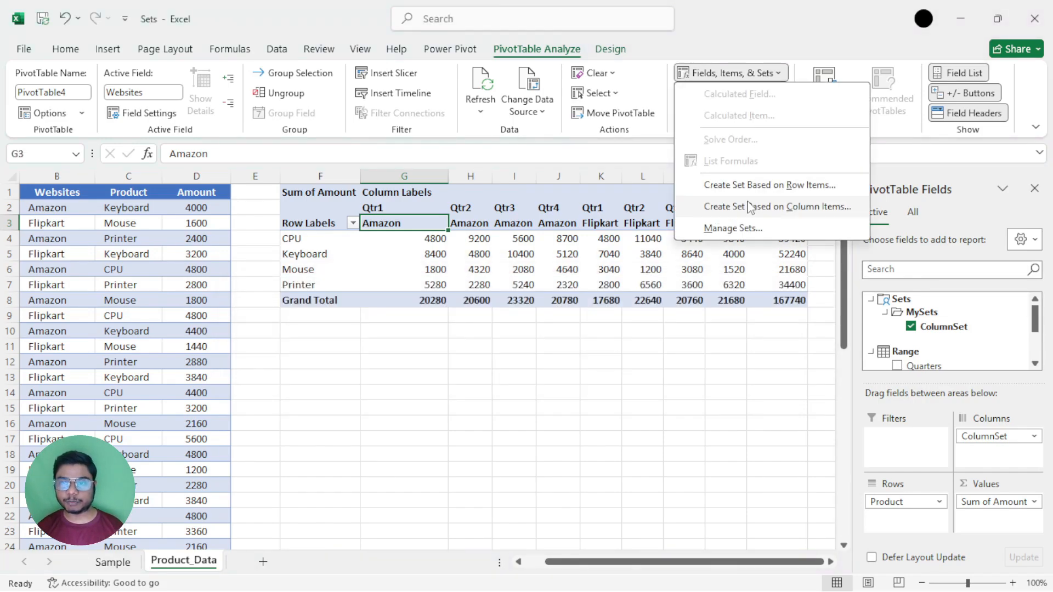
pyautogui.click(732, 229)
pyautogui.click(679, 144)
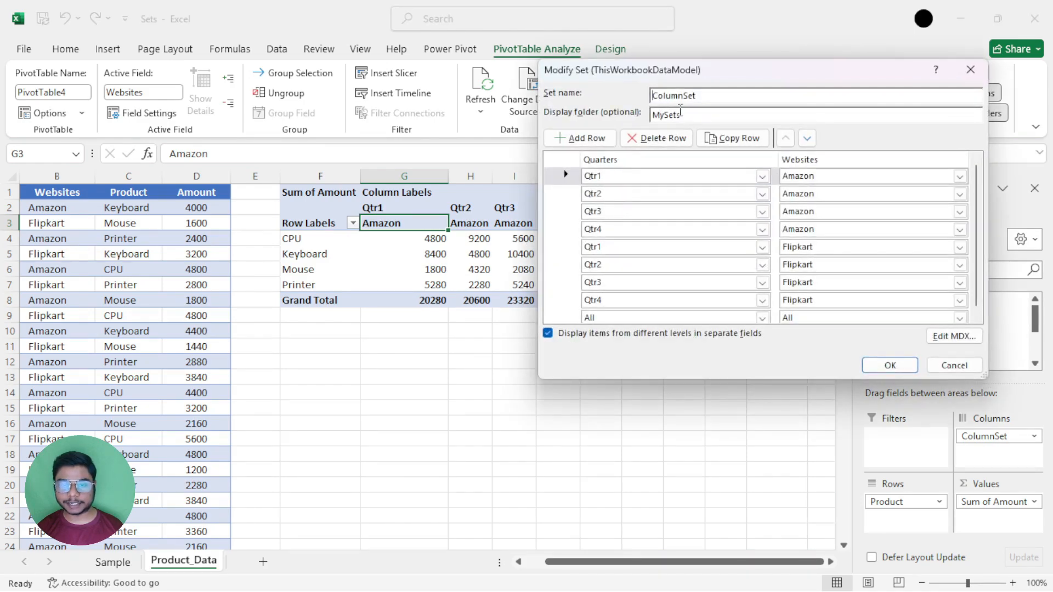
pyautogui.moveTo(717, 80); pyautogui.dragTo(720, 108)
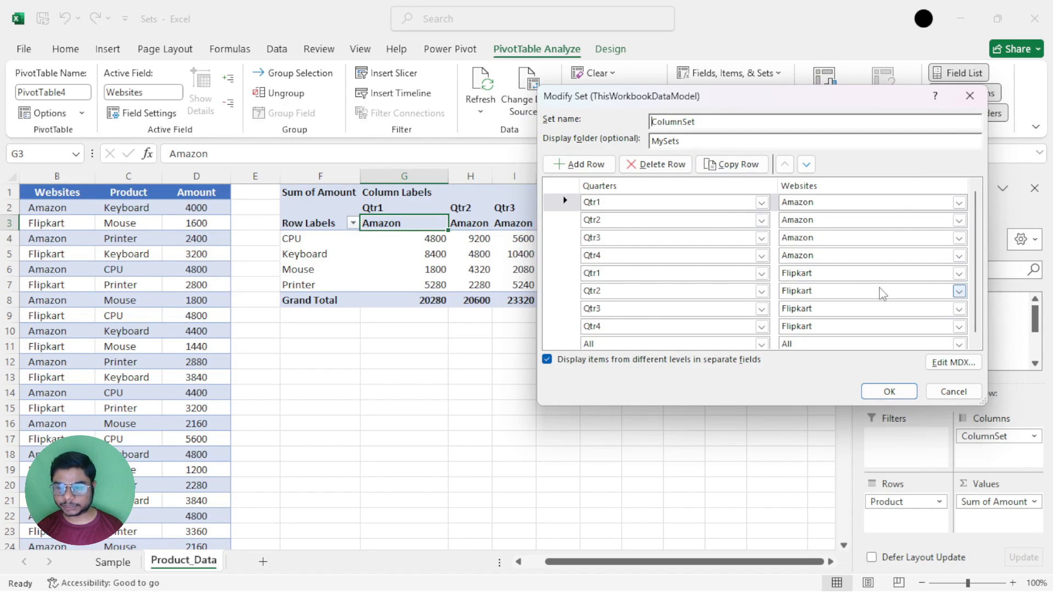
pyautogui.scroll(-1, 974, 296)
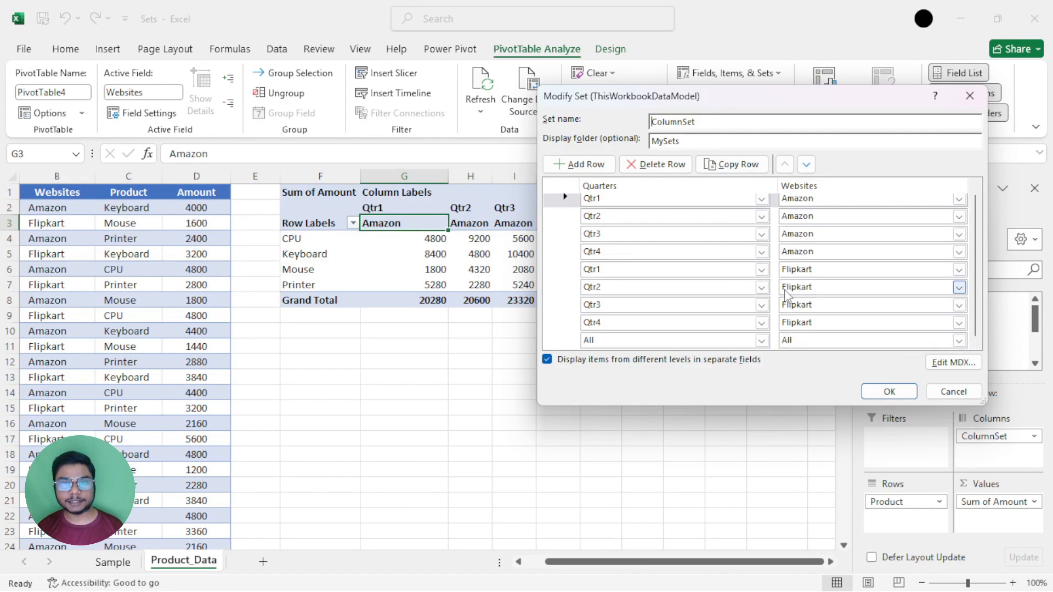
pyautogui.click(568, 338)
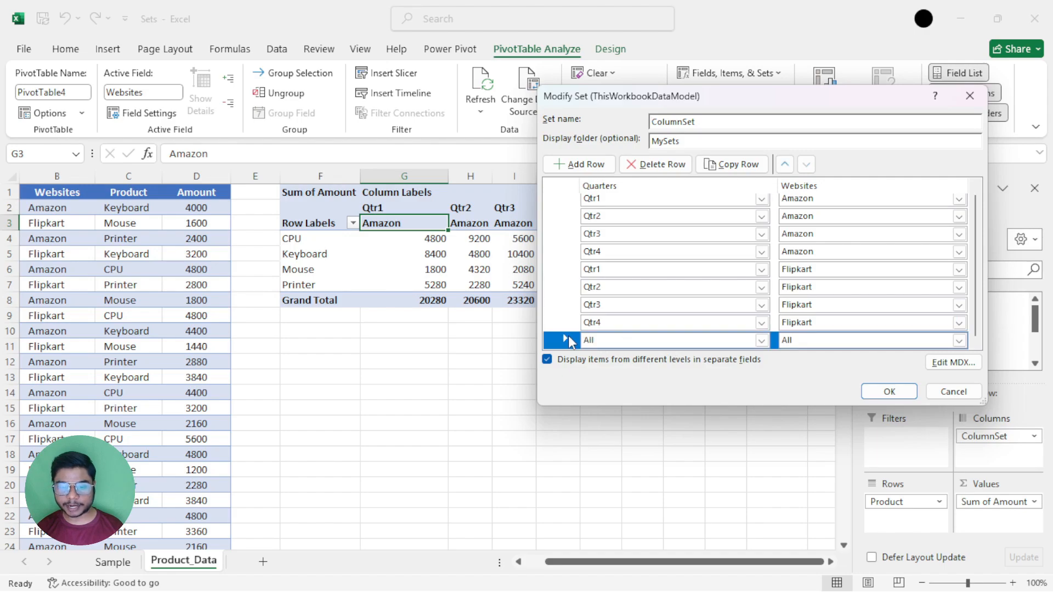
pyautogui.click(583, 164)
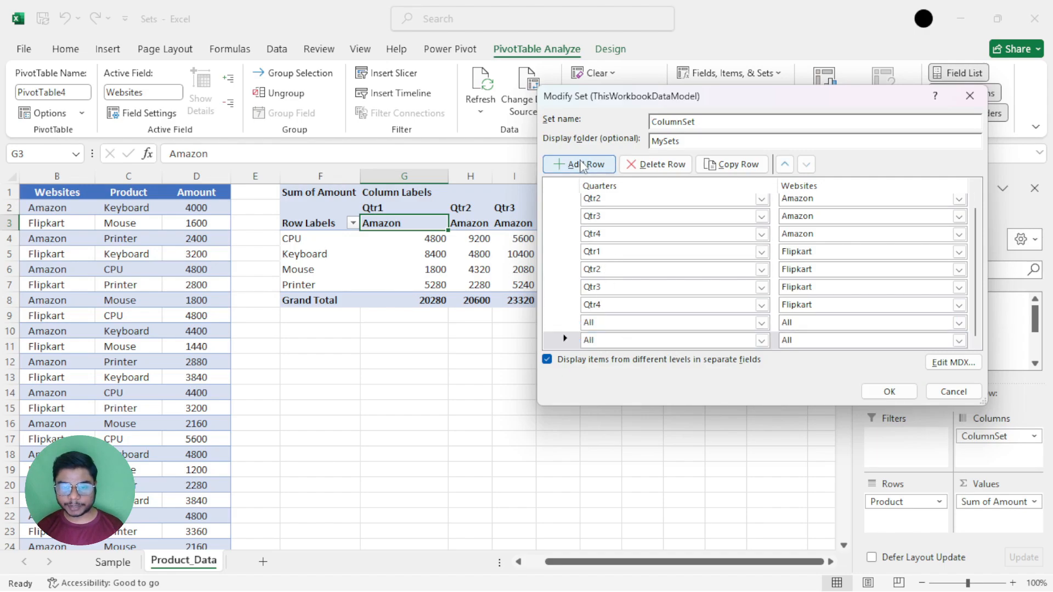
pyautogui.click(582, 165)
pyautogui.click(583, 165)
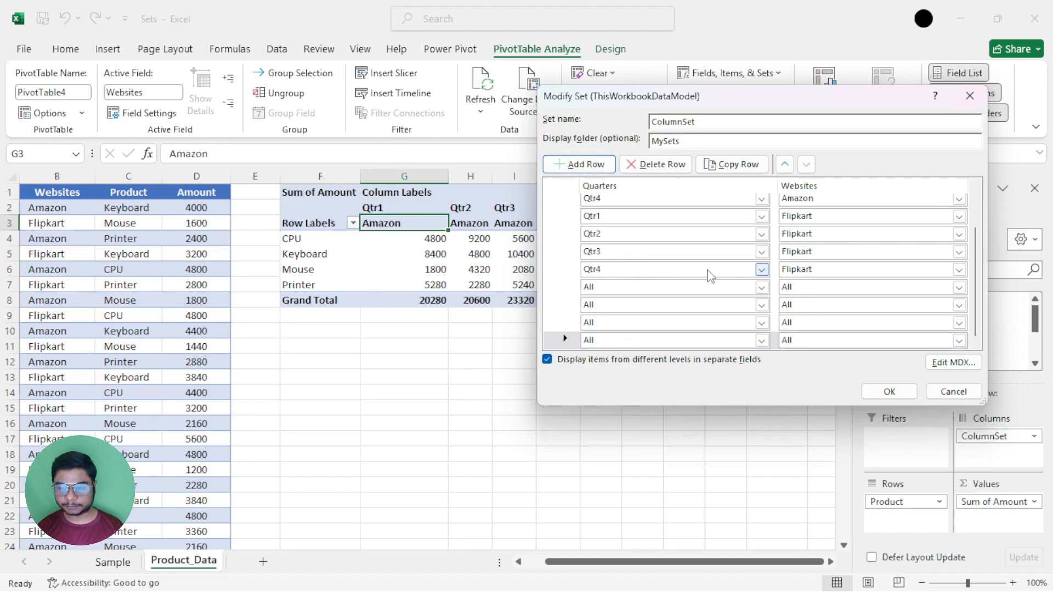
# Set the quarters of the last four ColumnSet rows to Qtr1, Qtr2, Qtr3 and Qtr4 with Websites left as All, and save the set.
pyautogui.click(760, 287)
pyautogui.click(695, 317)
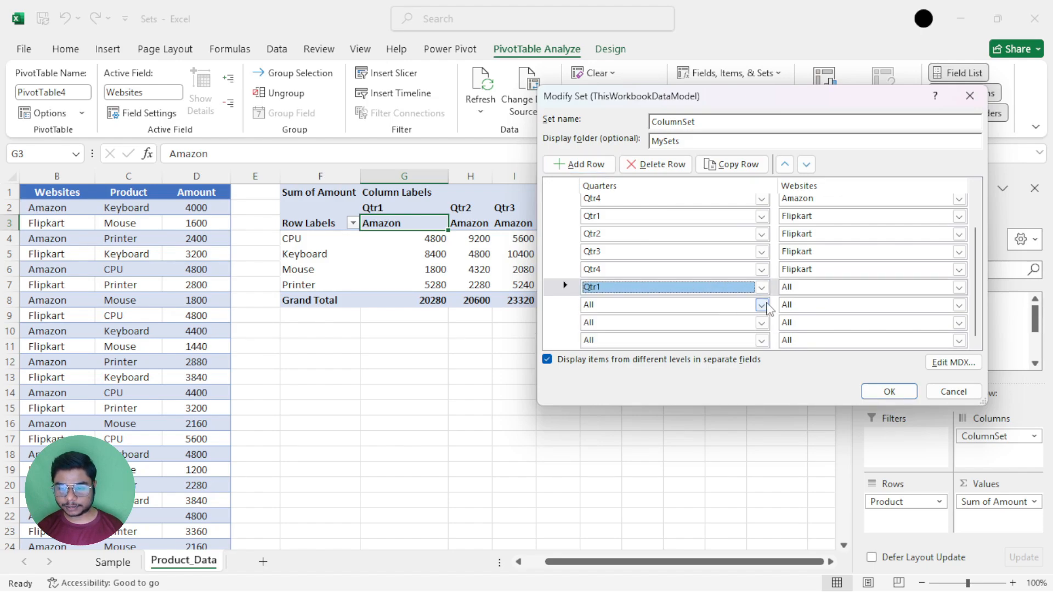
pyautogui.click(761, 305)
pyautogui.click(693, 330)
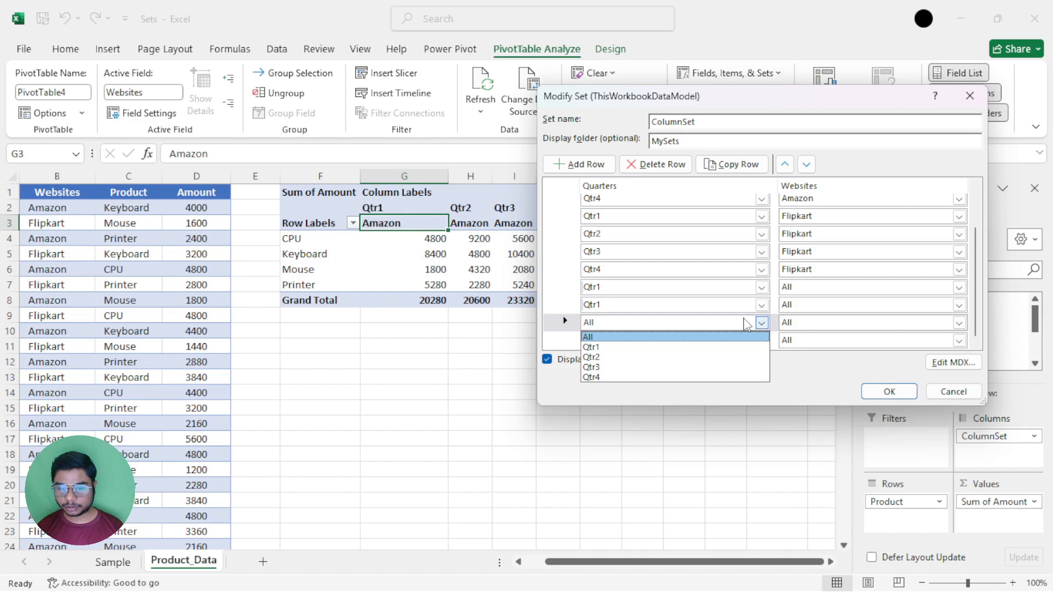
pyautogui.click(761, 323)
pyautogui.click(761, 308)
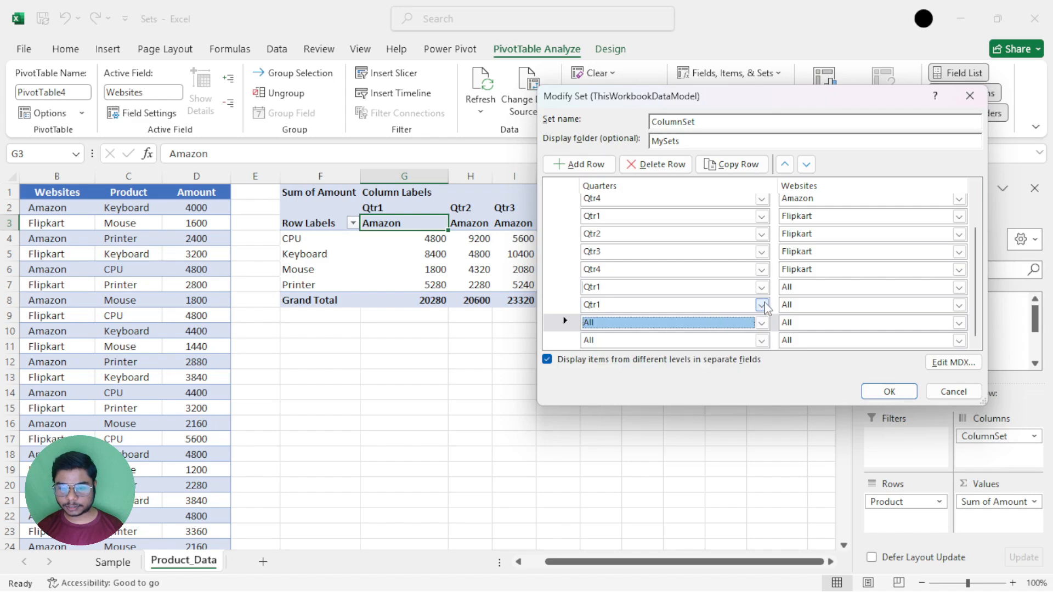
pyautogui.click(761, 305)
pyautogui.click(696, 340)
pyautogui.click(761, 322)
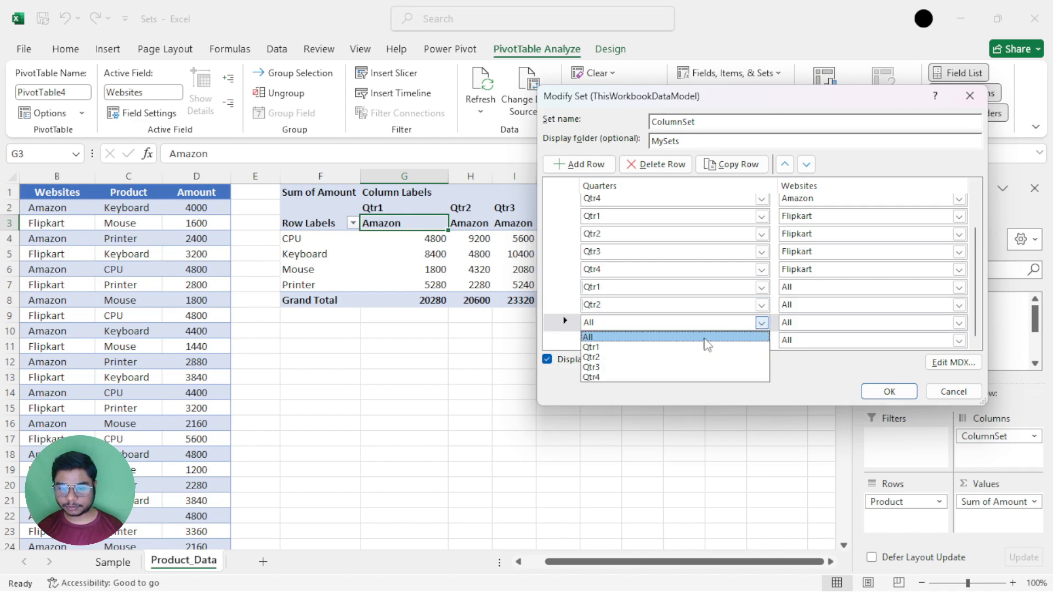
pyautogui.click(669, 366)
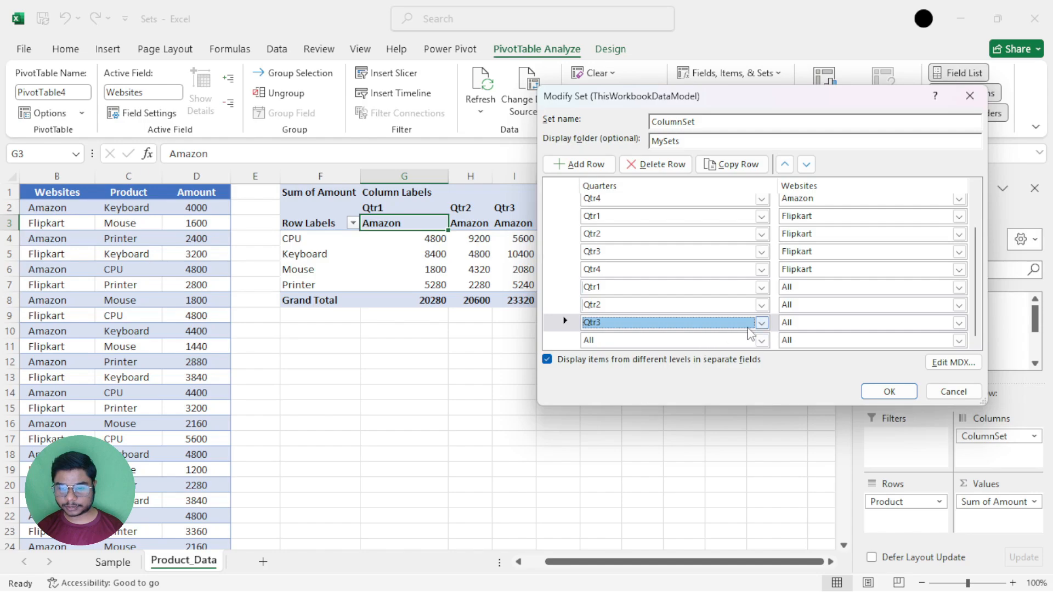
pyautogui.click(761, 340)
pyautogui.click(665, 394)
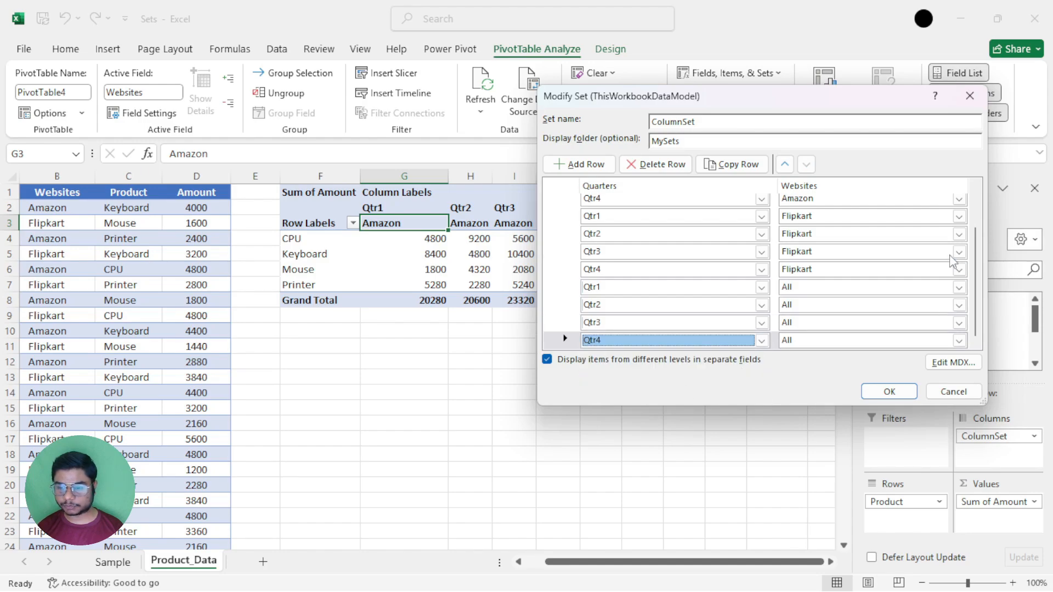
pyautogui.click(911, 391)
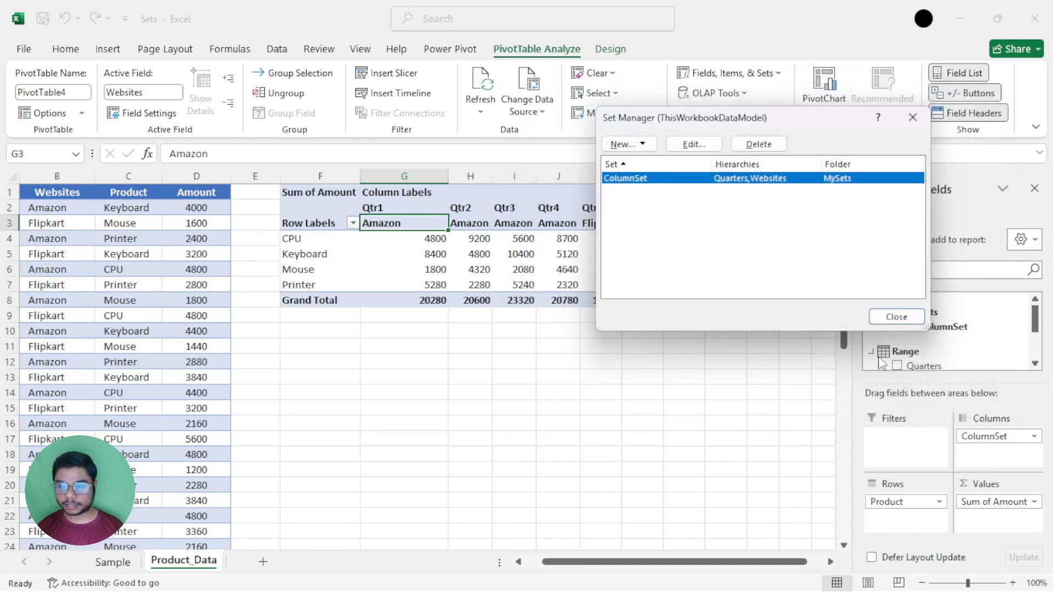
pyautogui.click(893, 315)
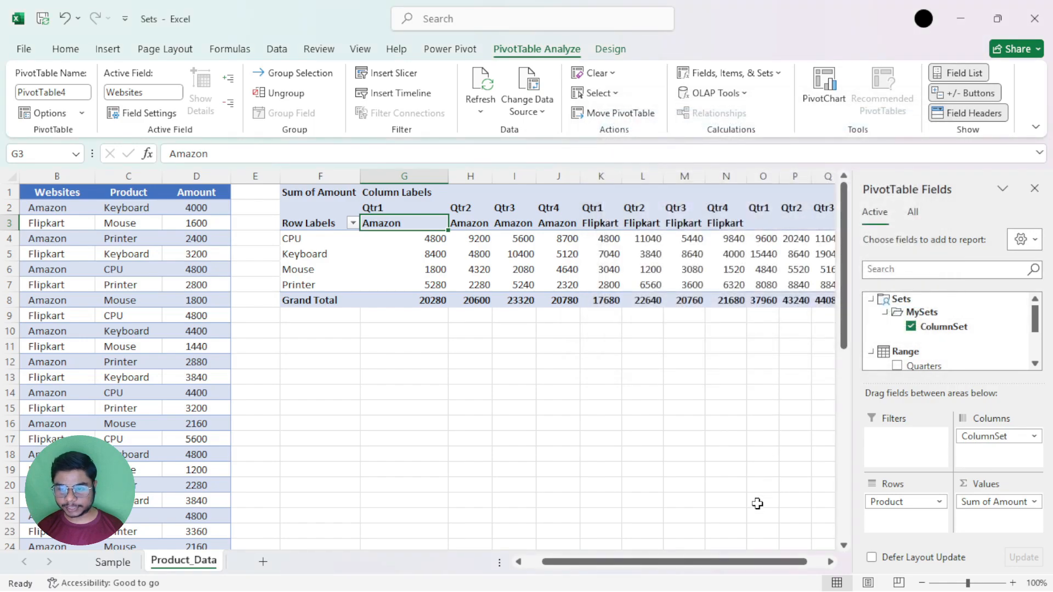
# Enter =SUM(G4,K4) in S4 to add the CPU amounts for Amazon and Flipkart in Qtr1.
pyautogui.moveTo(749, 569); pyautogui.dragTo(786, 565)
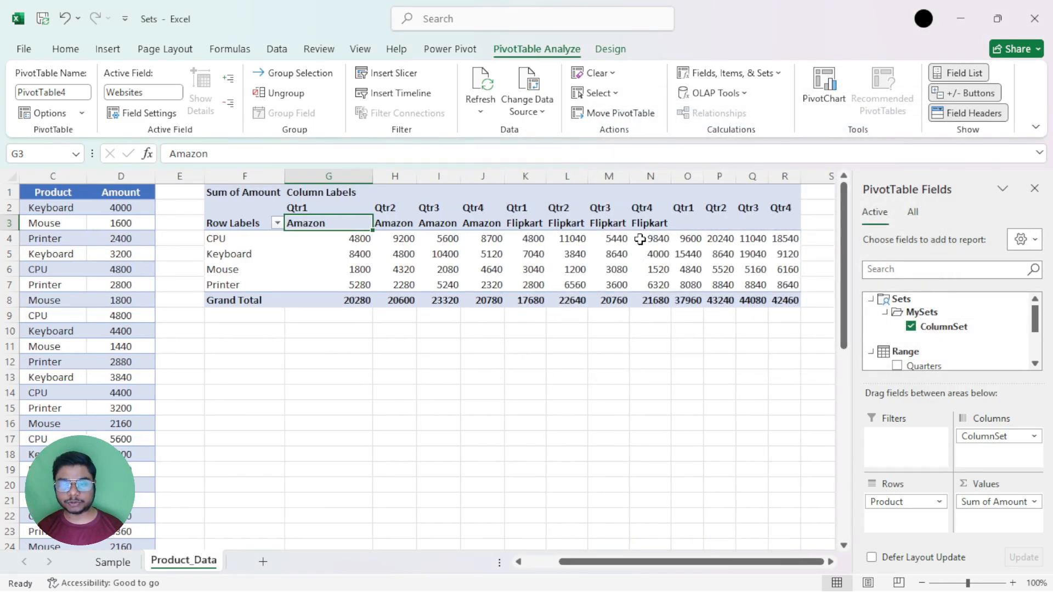
pyautogui.click(680, 239)
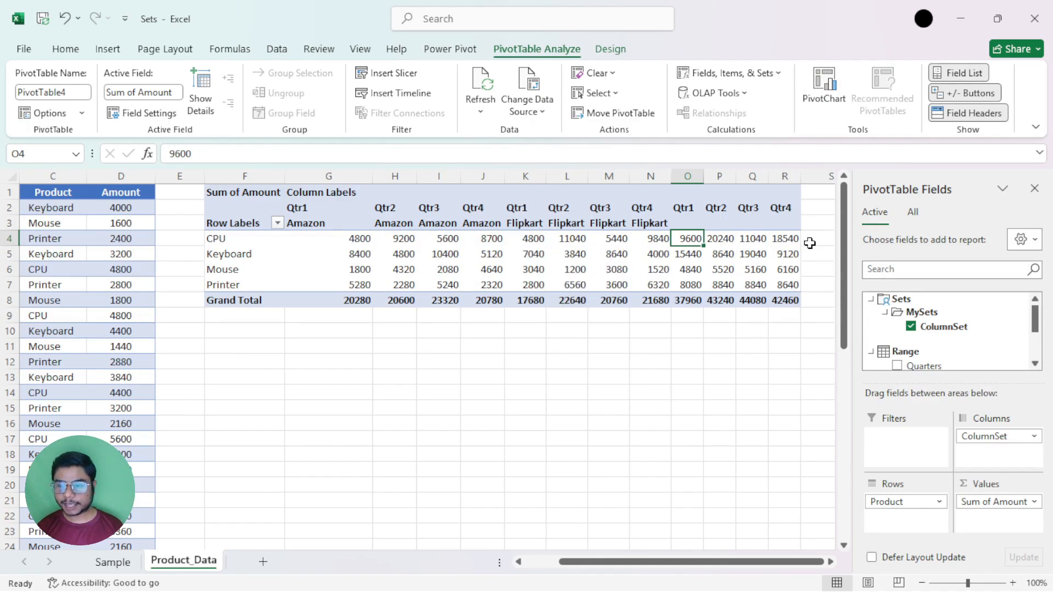
pyautogui.click(831, 562)
pyautogui.click(830, 562)
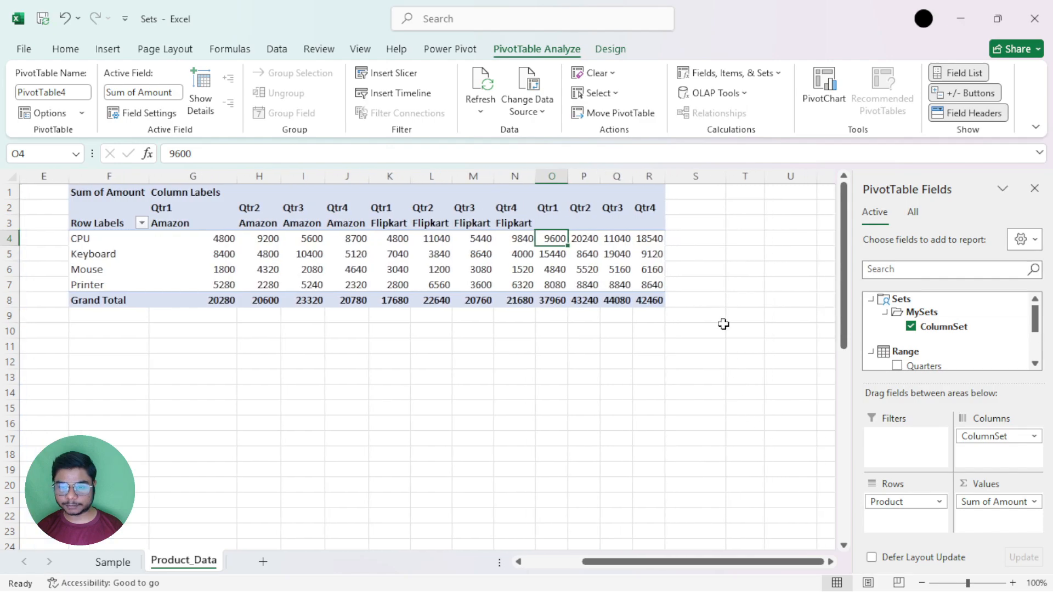
pyautogui.click(689, 238)
pyautogui.hotkey('alt', '=')
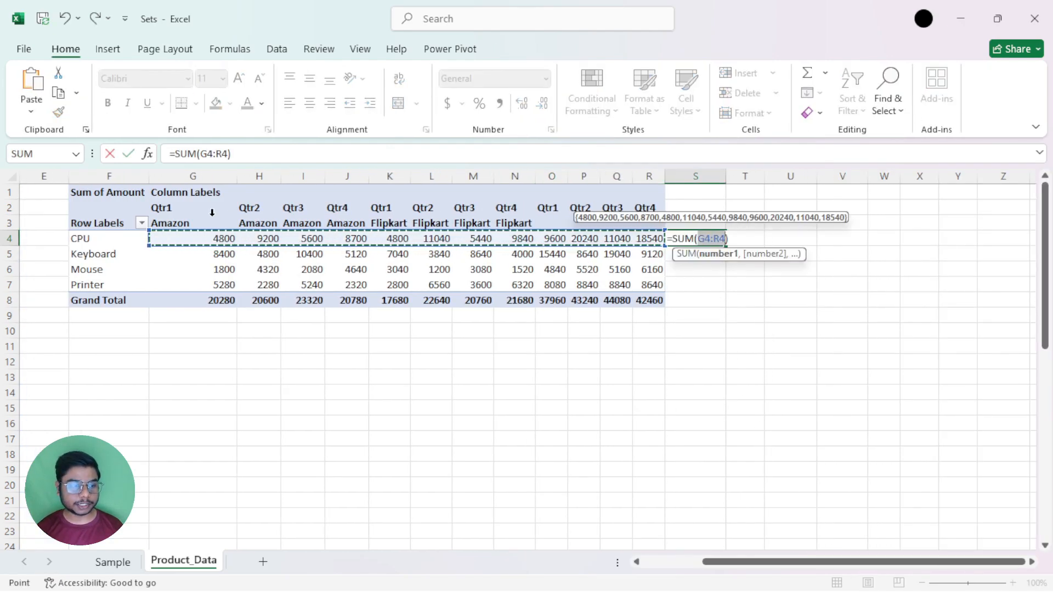
pyautogui.click(207, 236)
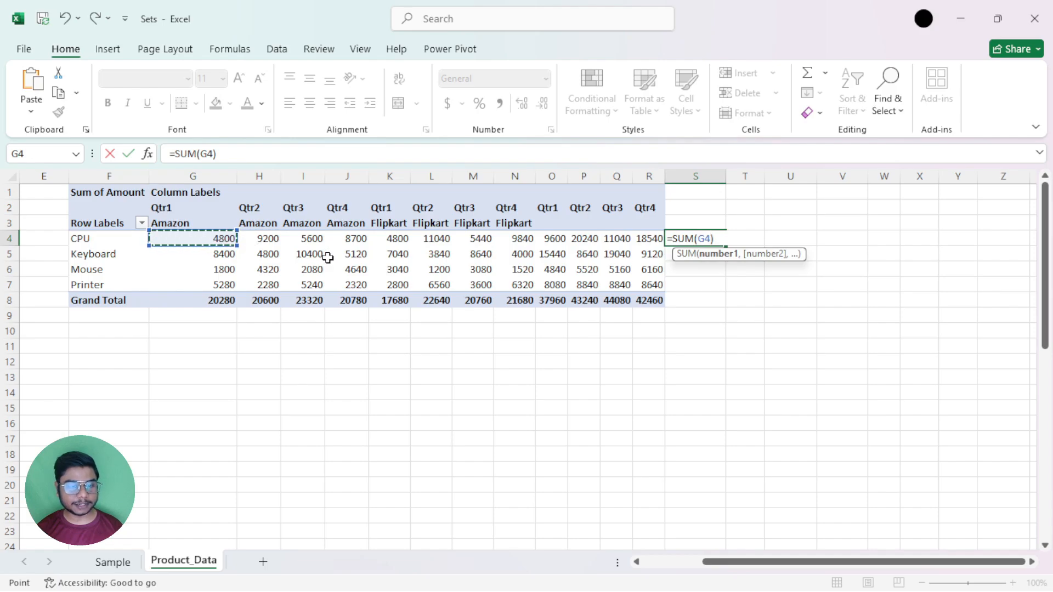
pyautogui.keyDown('ctrl'); pyautogui.click(394, 238); pyautogui.keyUp('ctrl')
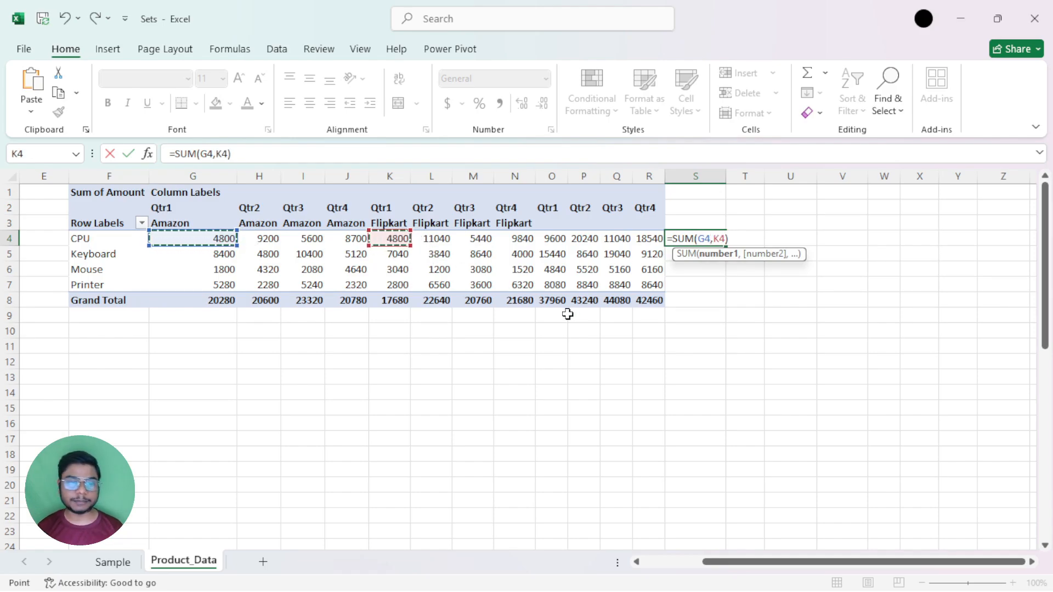
pyautogui.press('Return')
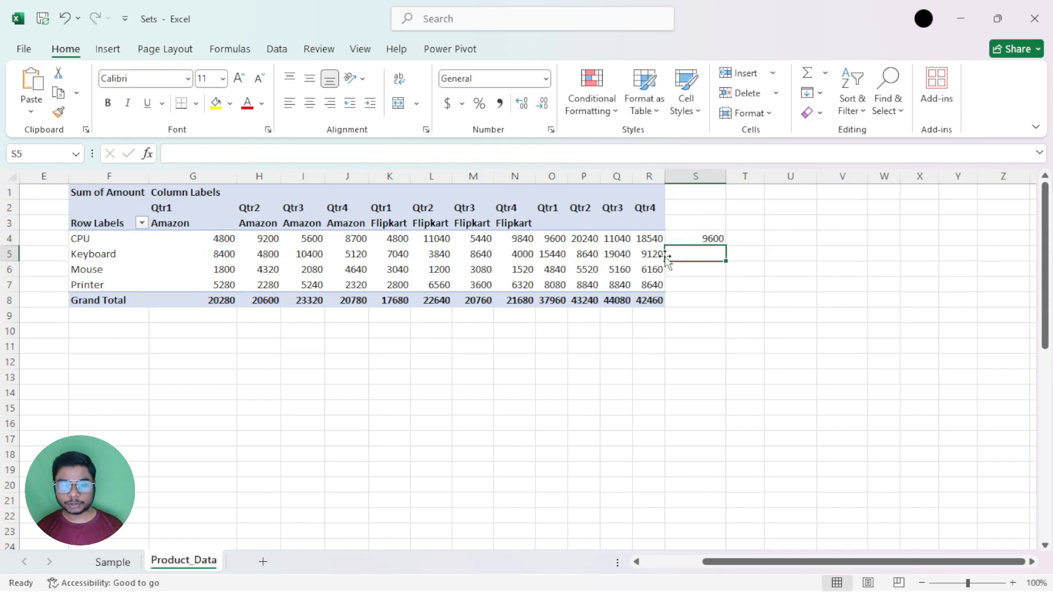
# Fill the S4 formula down to S7 and compare its results with the combined Qtr1 column in the PivotTable.
pyautogui.click(702, 238)
pyautogui.moveTo(726, 248); pyautogui.dragTo(723, 288)
pyautogui.doubleClick(711, 286)
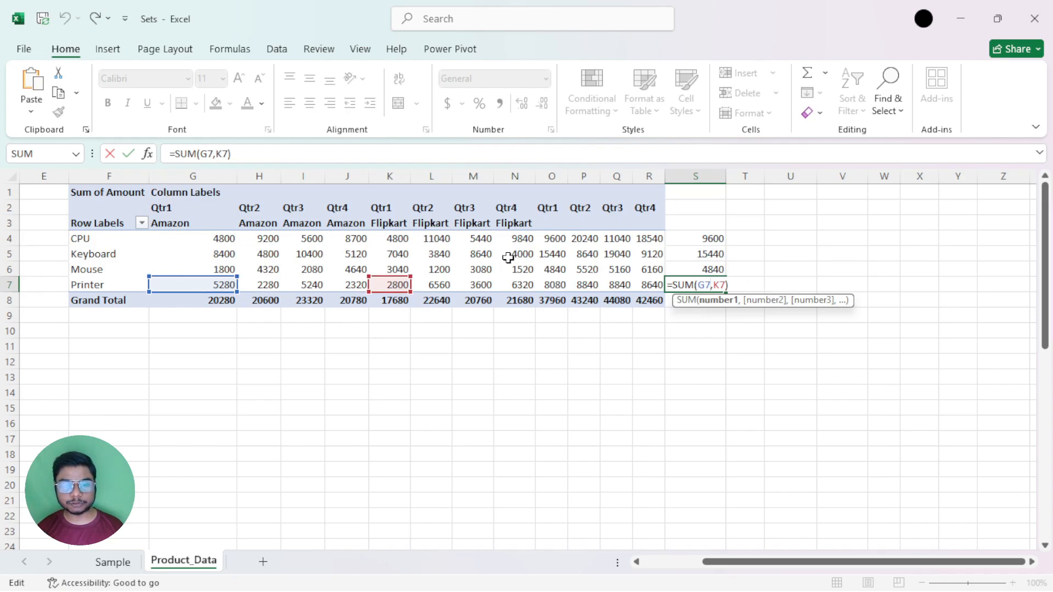
pyautogui.hotkey('ctrl', 'Return')
pyautogui.click(520, 238)
pyautogui.click(547, 237)
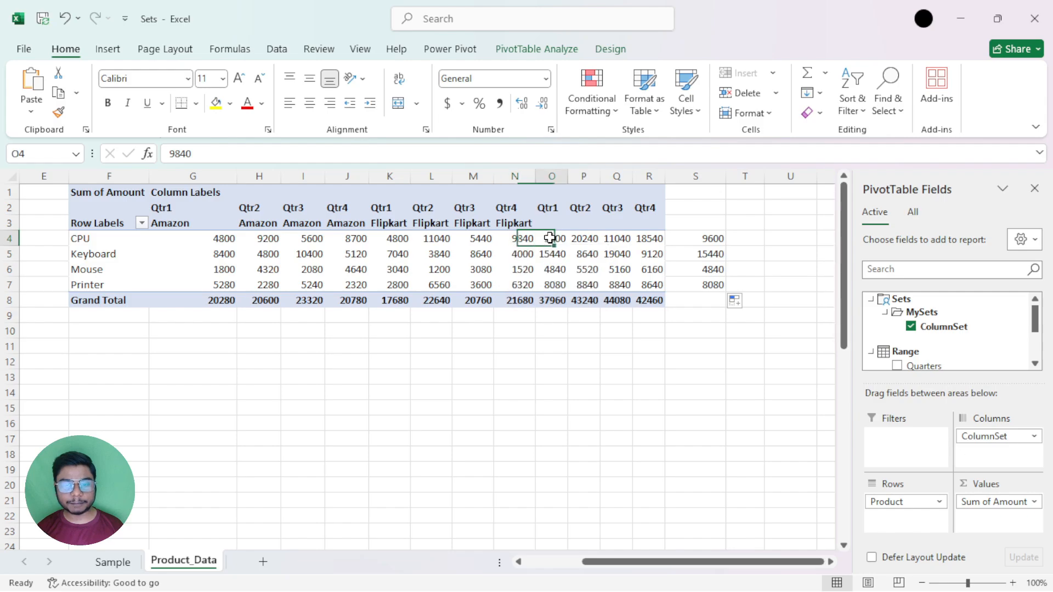
# Examine the Amazon quarters in G3:J8, the Flipkart quarters in K3:N8 and the combined quarters in O3:R8.
pyautogui.moveTo(170, 223); pyautogui.dragTo(341, 301)
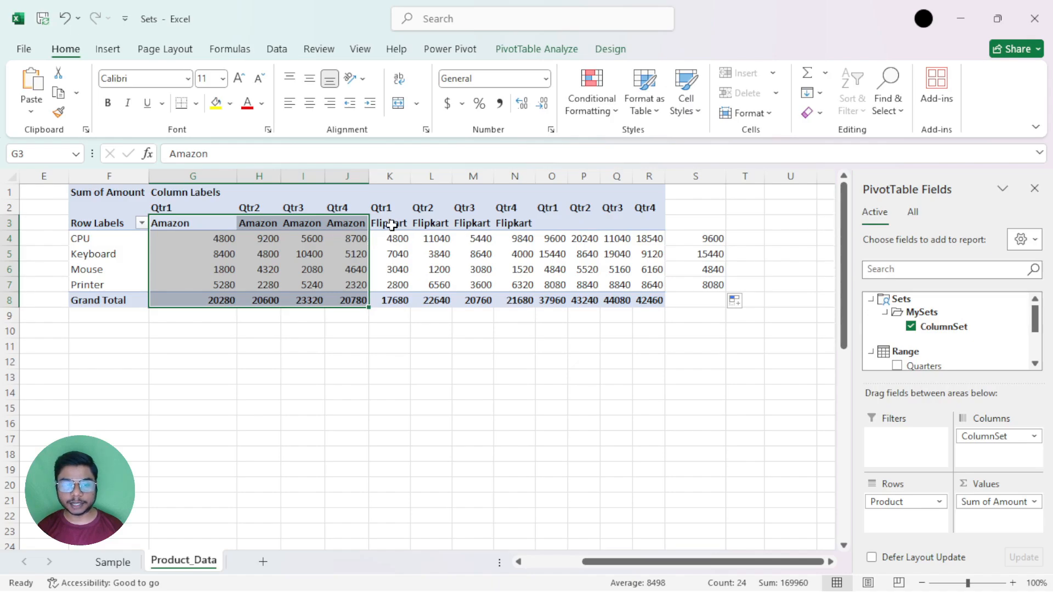
pyautogui.moveTo(391, 224); pyautogui.dragTo(512, 300)
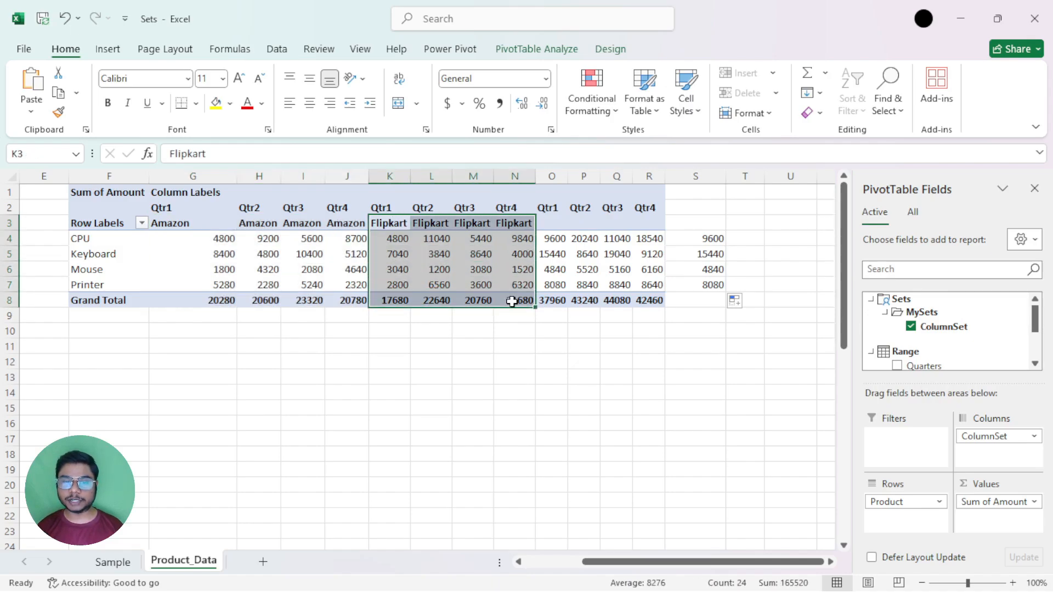
pyautogui.moveTo(555, 222); pyautogui.dragTo(661, 301)
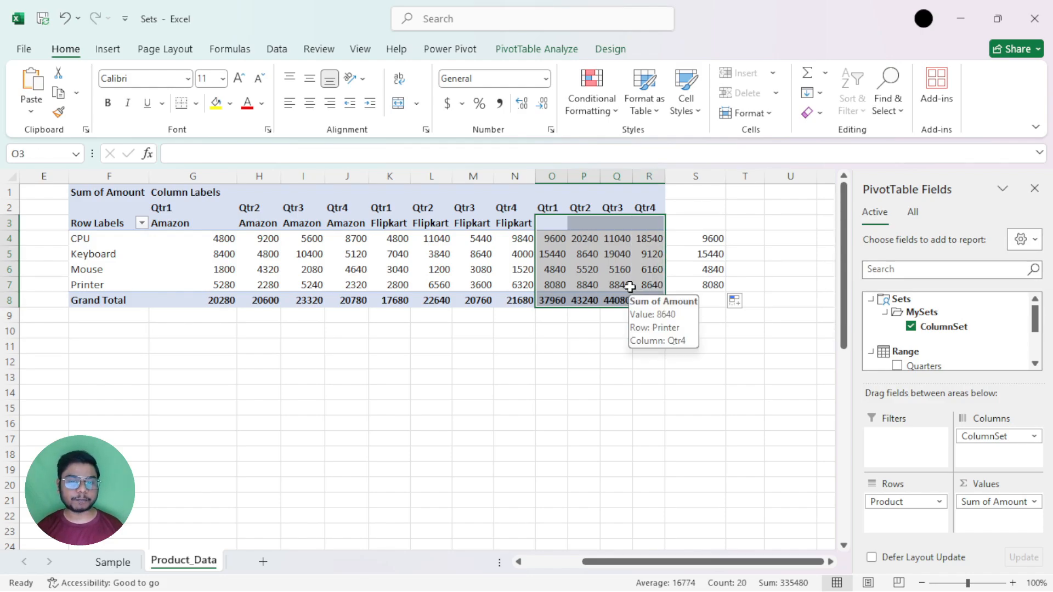
pyautogui.click(583, 239)
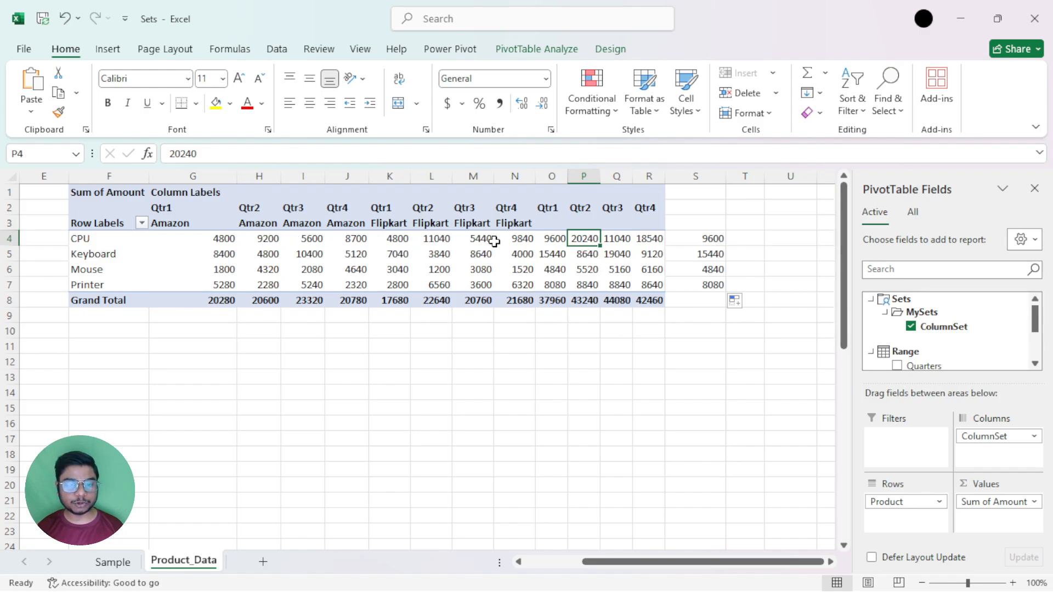
# Enter =SUM(H4,L4) in T4 to add the CPU amounts for Amazon and Flipkart in Qtr2, and compare with P4.
pyautogui.click(750, 239)
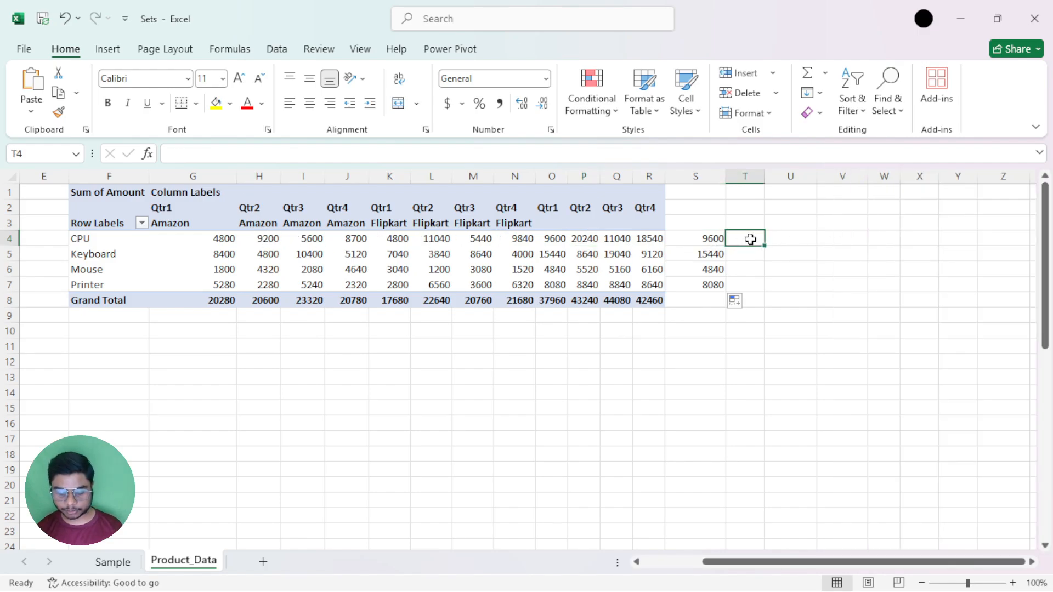
pyautogui.hotkey('alt', '=')
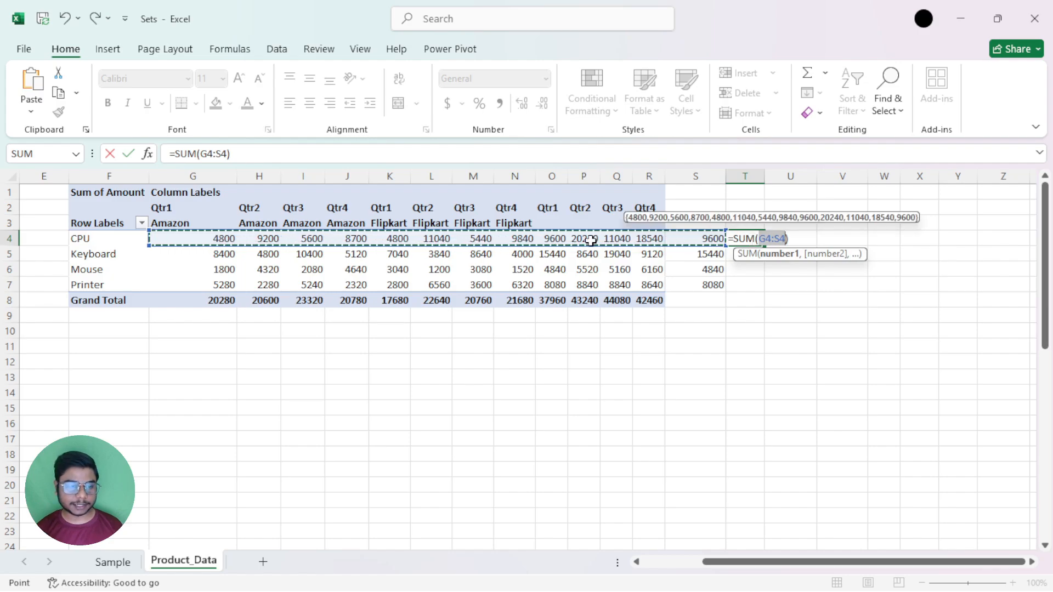
pyautogui.click(258, 236)
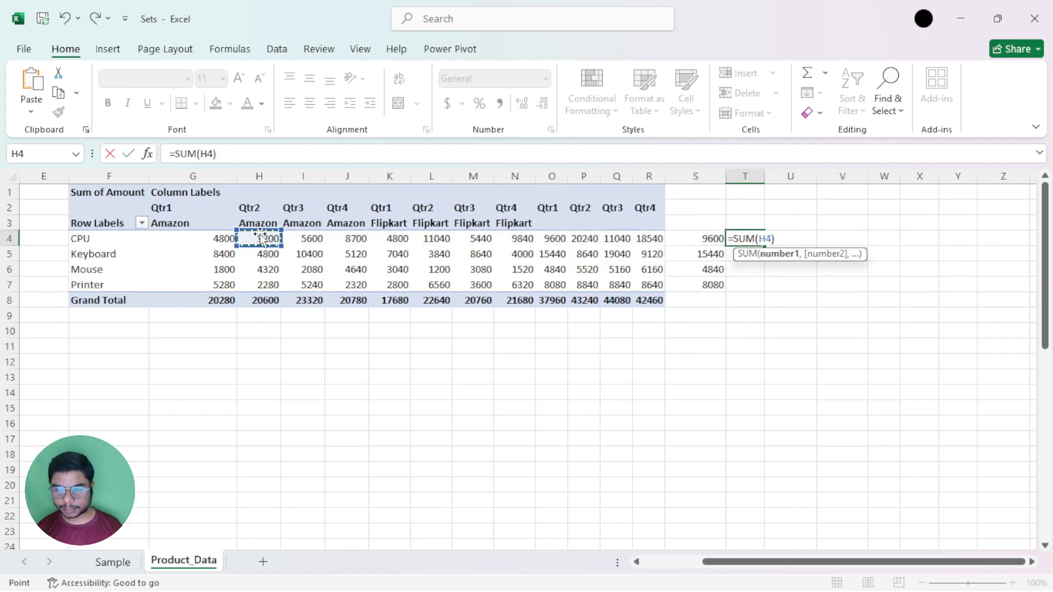
pyautogui.write(',')
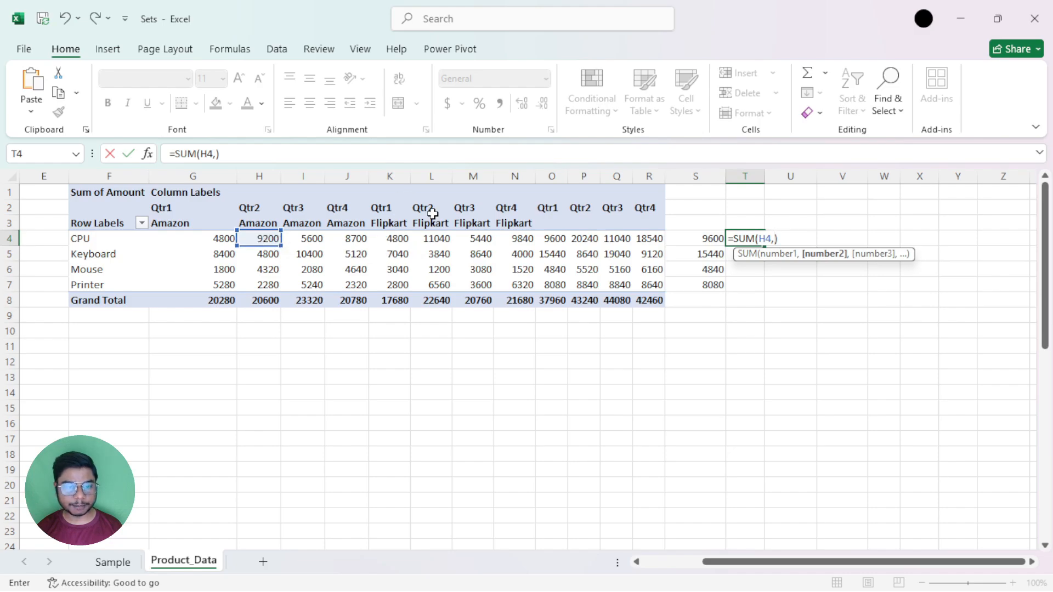
pyautogui.click(438, 238)
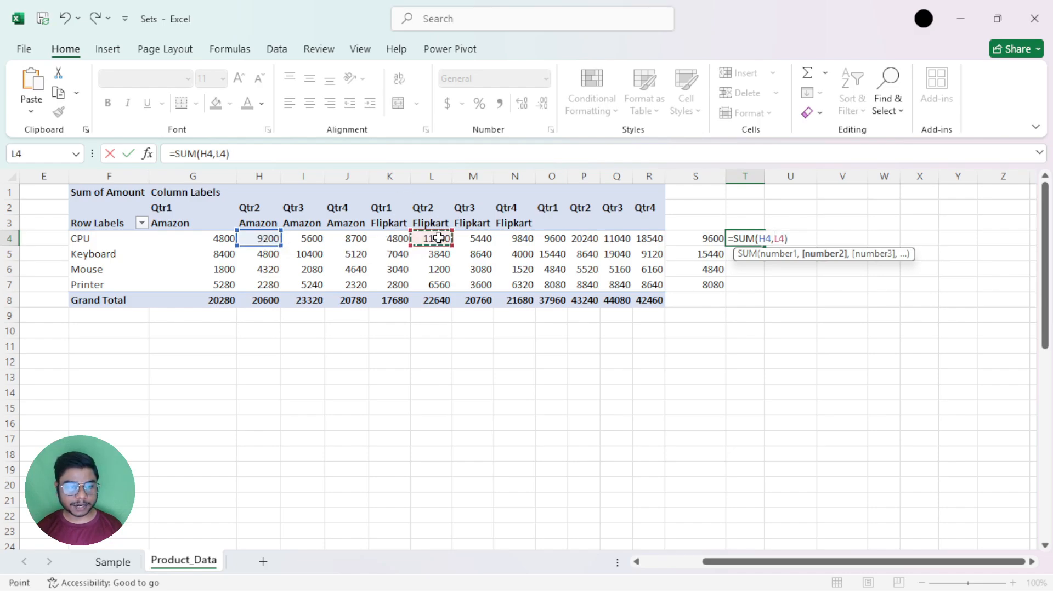
pyautogui.press('Return')
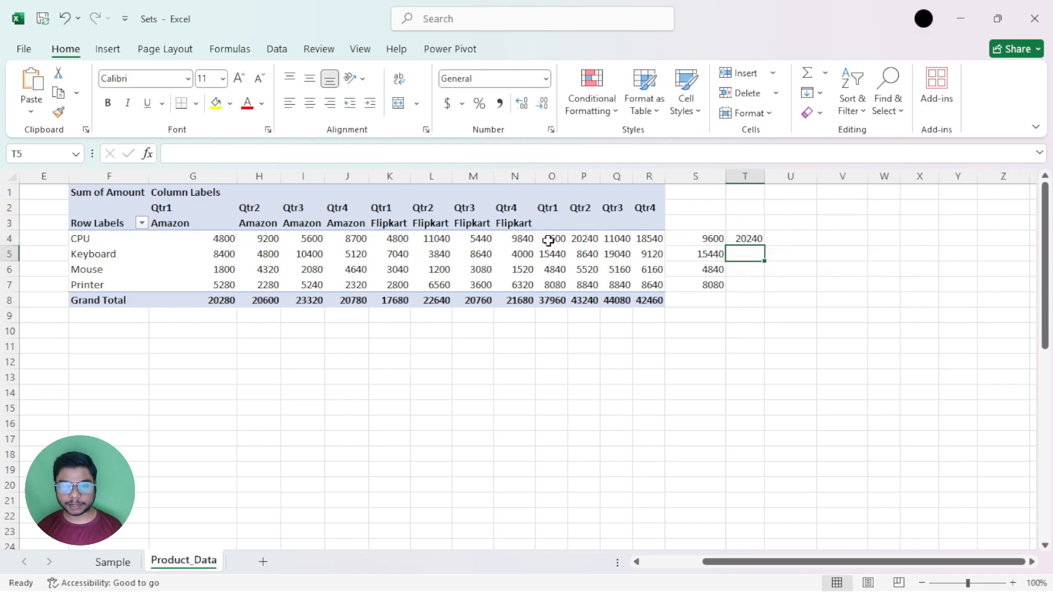
pyautogui.click(582, 237)
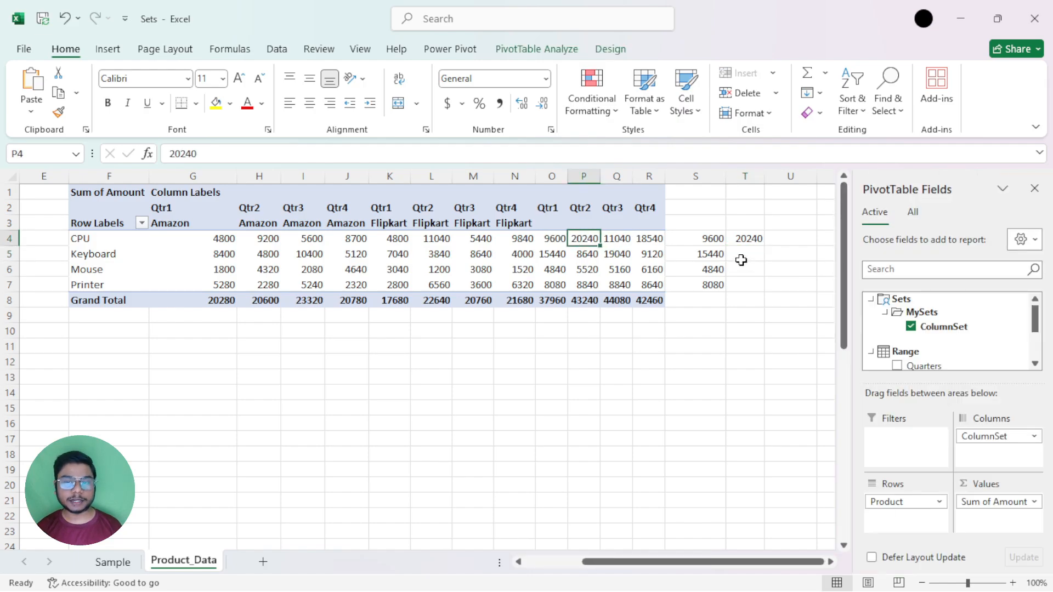
# Clear the check formulas from S4:T7 beside the PivotTable.
pyautogui.moveTo(701, 238); pyautogui.dragTo(746, 282)
pyautogui.press('Delete')
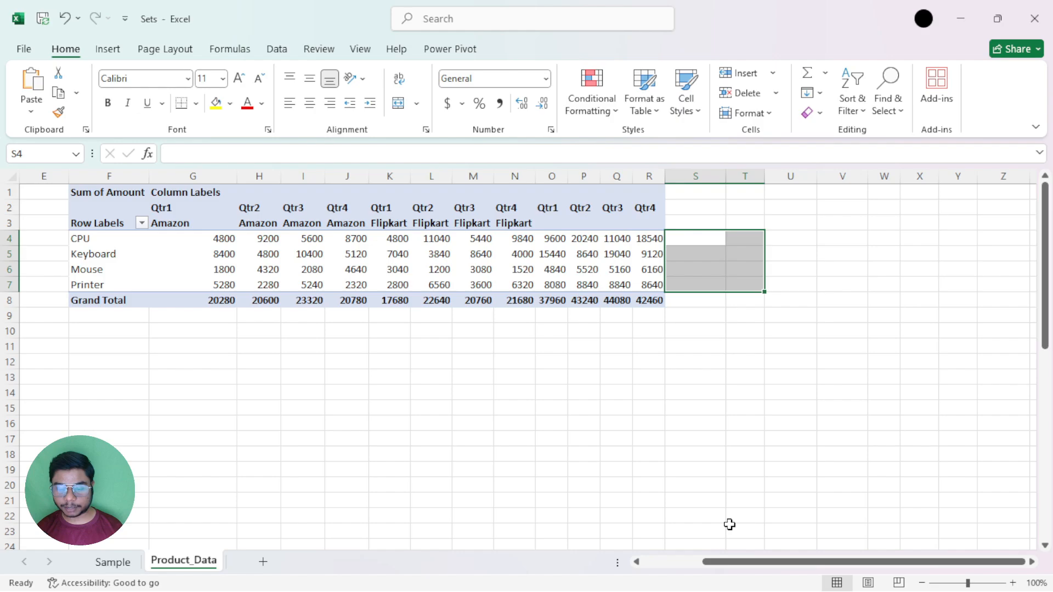
# Permanently delete ColumnSet in the Set Manager and close the manager.
pyautogui.moveTo(736, 562); pyautogui.dragTo(694, 568)
pyautogui.click(631, 252)
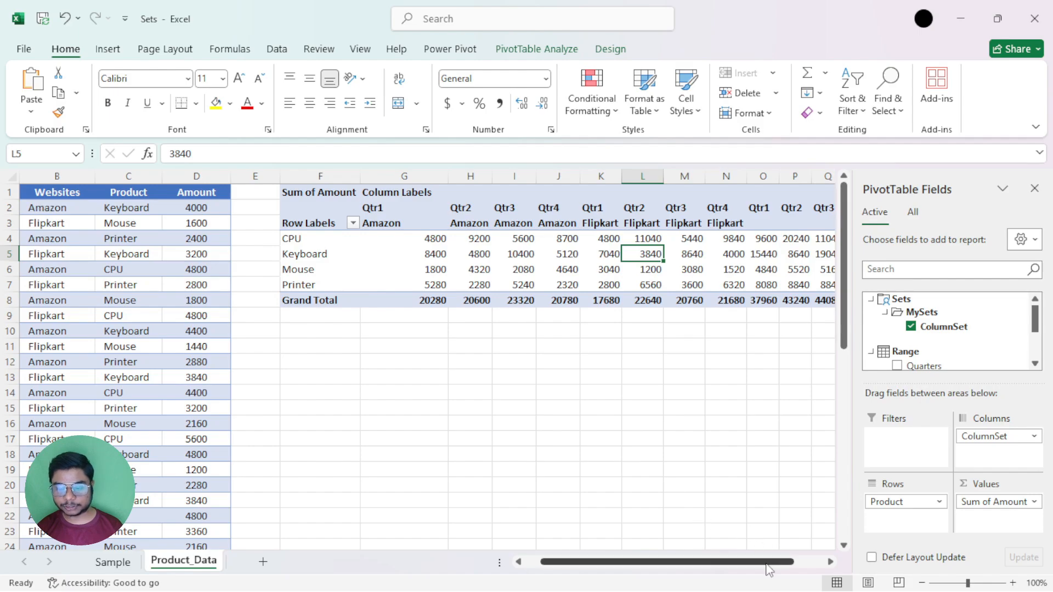
pyautogui.moveTo(766, 566); pyautogui.dragTo(780, 566)
pyautogui.click(630, 267)
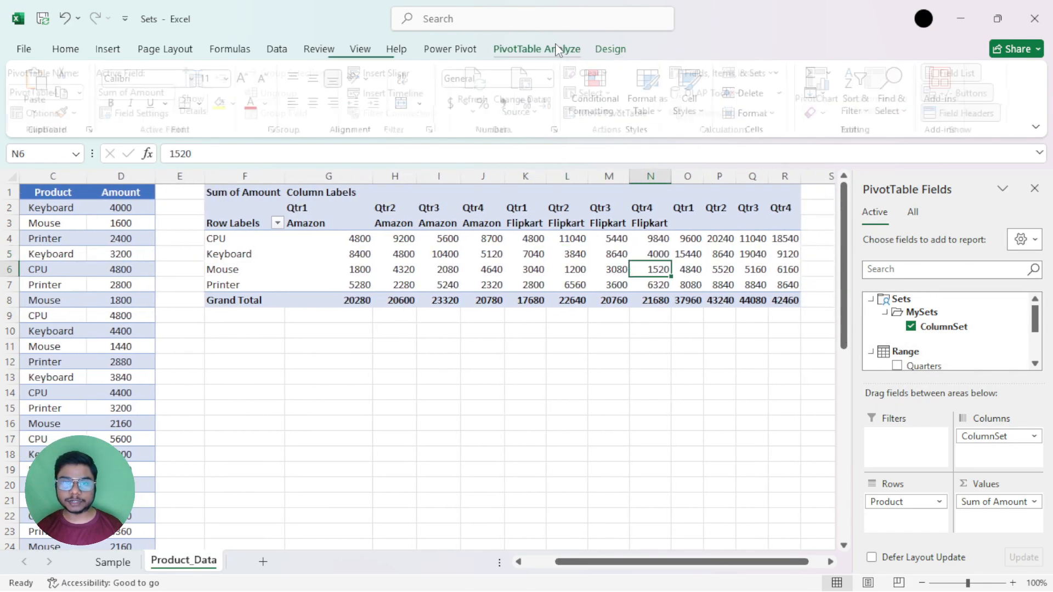
pyautogui.click(536, 48)
pyautogui.click(732, 73)
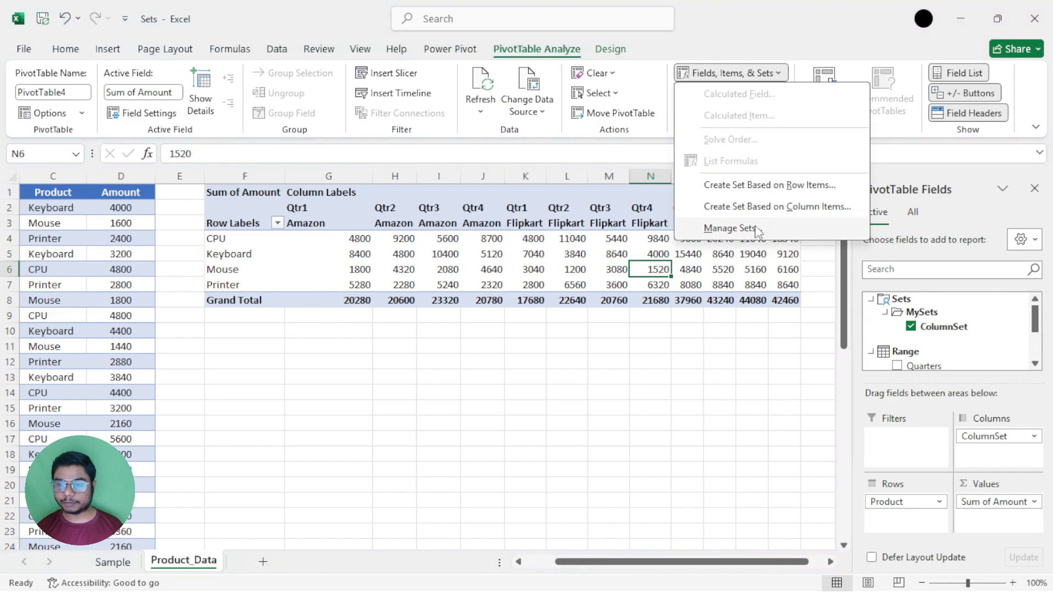
pyautogui.click(732, 227)
pyautogui.click(772, 179)
pyautogui.click(759, 145)
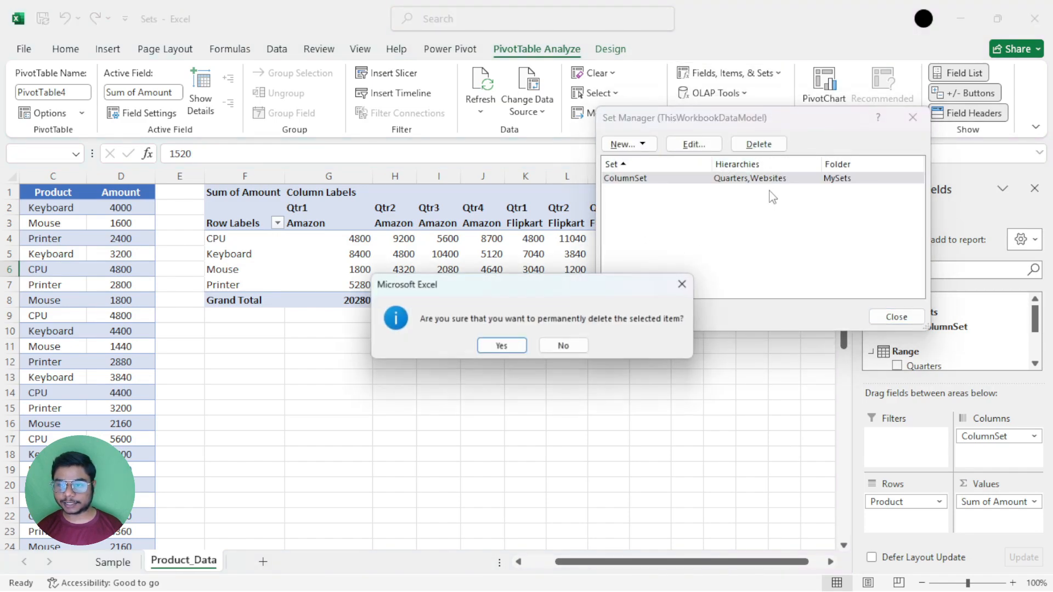
pyautogui.click(496, 345)
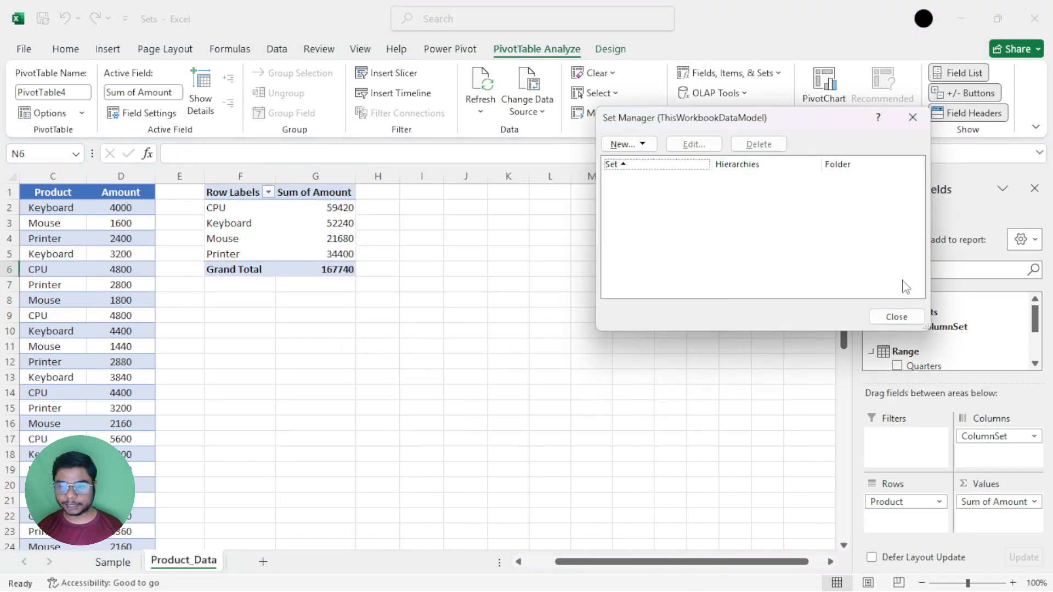
pyautogui.click(896, 317)
# Add the Quarters field and, beneath it, the Websites field to the PivotTable's columns.
pyautogui.click(327, 240)
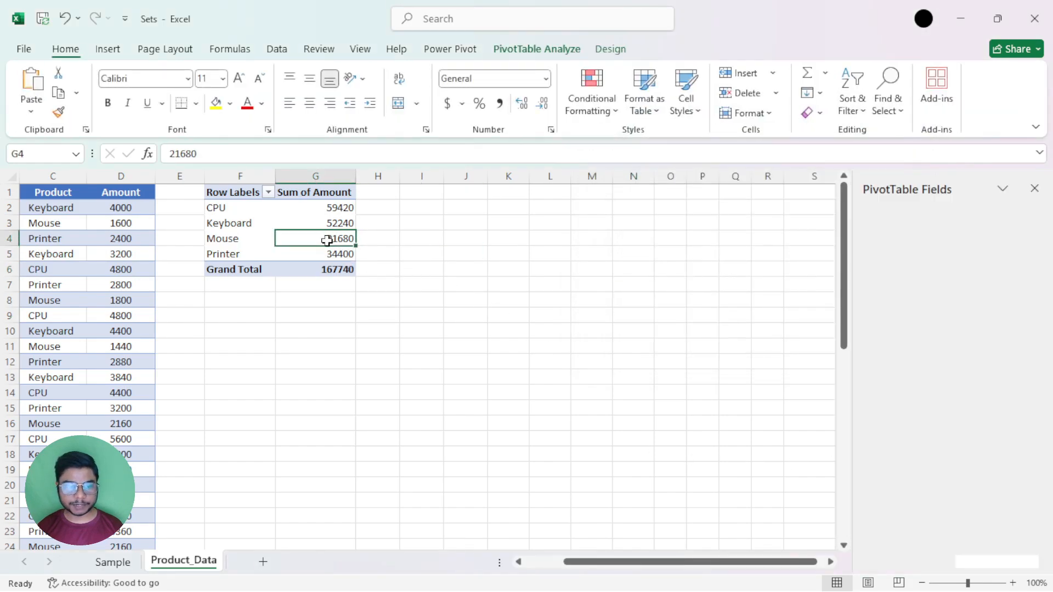
pyautogui.moveTo(746, 561); pyautogui.dragTo(708, 561)
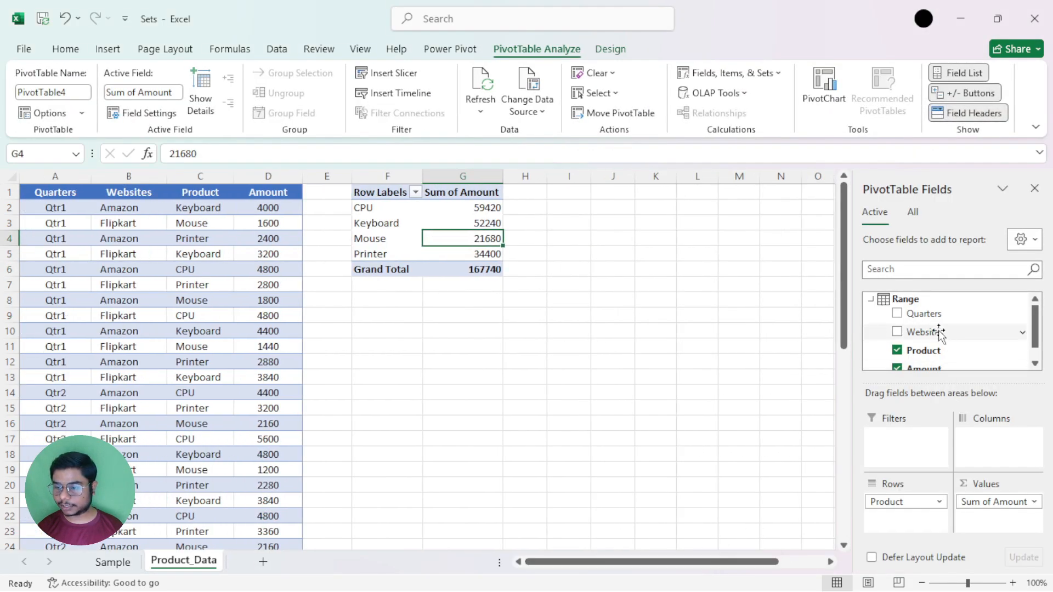
pyautogui.moveTo(926, 314); pyautogui.dragTo(984, 439)
pyautogui.moveTo(924, 332); pyautogui.dragTo(987, 450)
pyautogui.moveTo(762, 561); pyautogui.dragTo(788, 565)
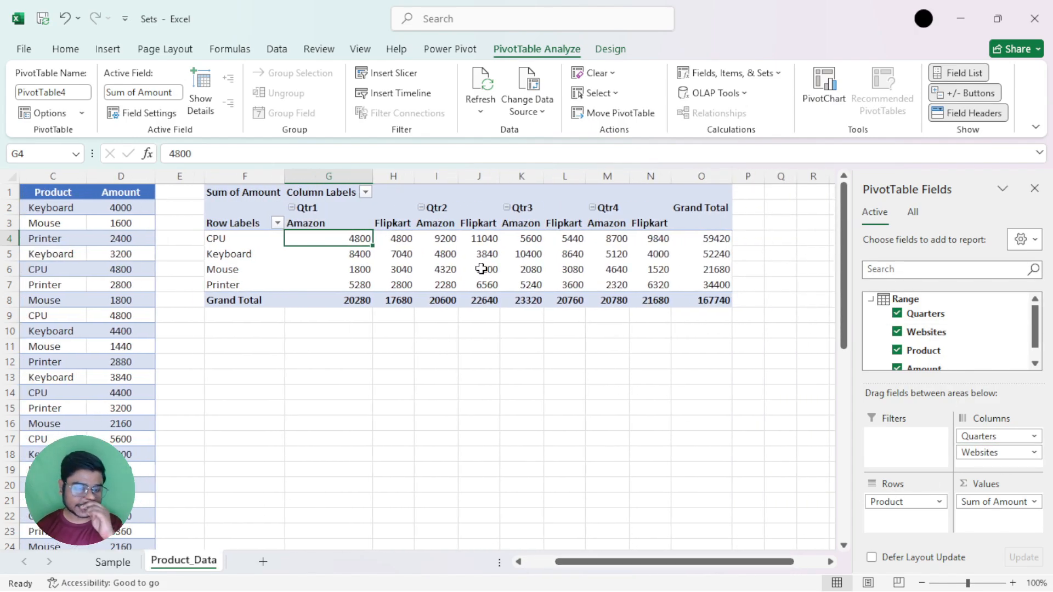
# Check the Amazon and Flipkart columns under Qtr1 and start a new set based on the PivotTable's column items.
pyautogui.moveTo(393, 222); pyautogui.dragTo(396, 304)
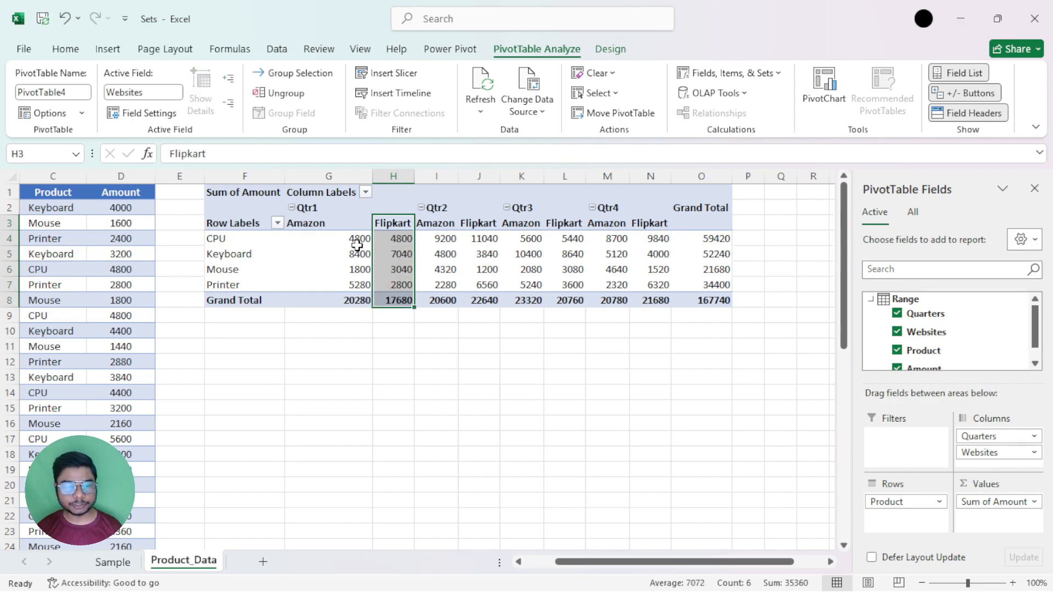
pyautogui.moveTo(346, 229); pyautogui.dragTo(352, 301)
pyautogui.moveTo(397, 224); pyautogui.dragTo(402, 244)
pyautogui.click(357, 224)
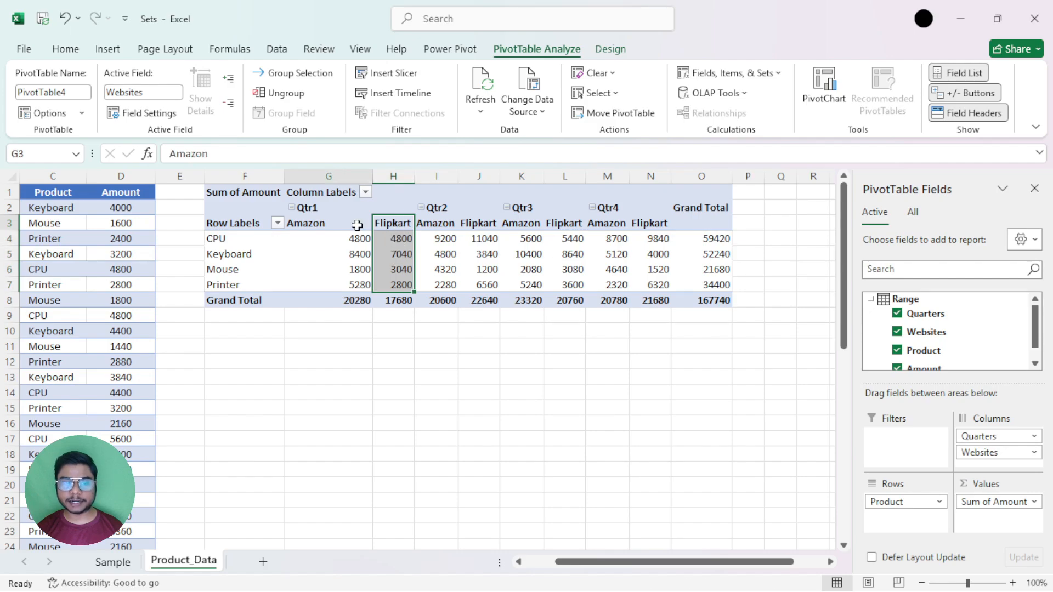
pyautogui.click(711, 74)
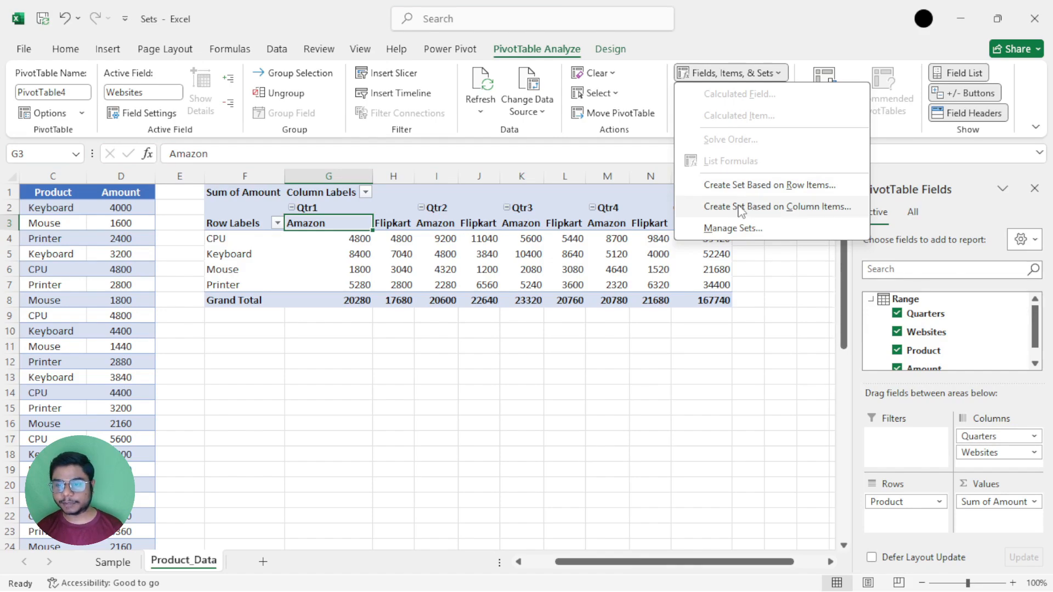
pyautogui.click(781, 208)
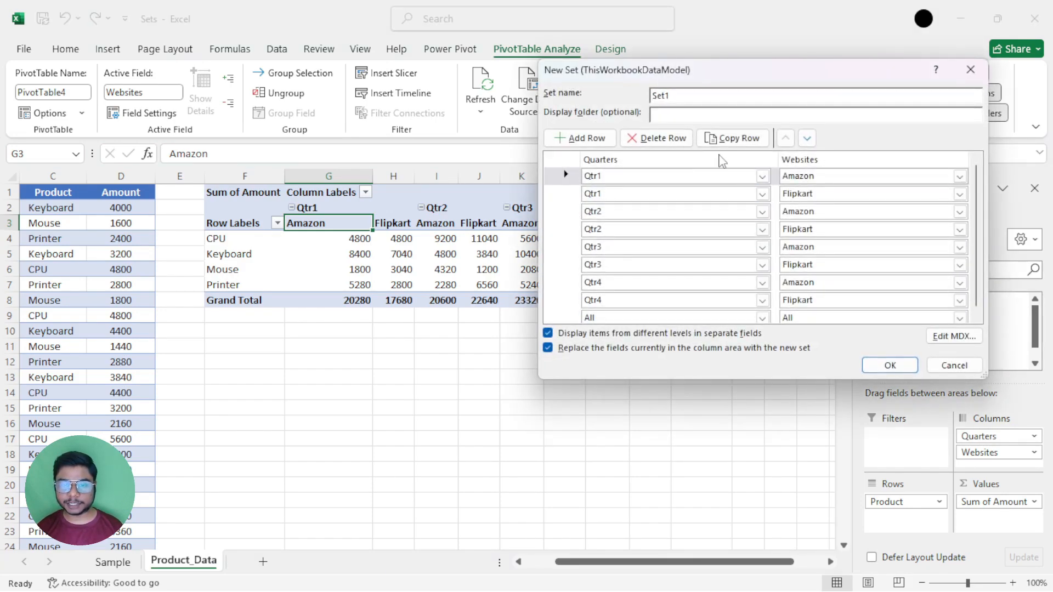
pyautogui.moveTo(753, 84); pyautogui.dragTo(723, 89)
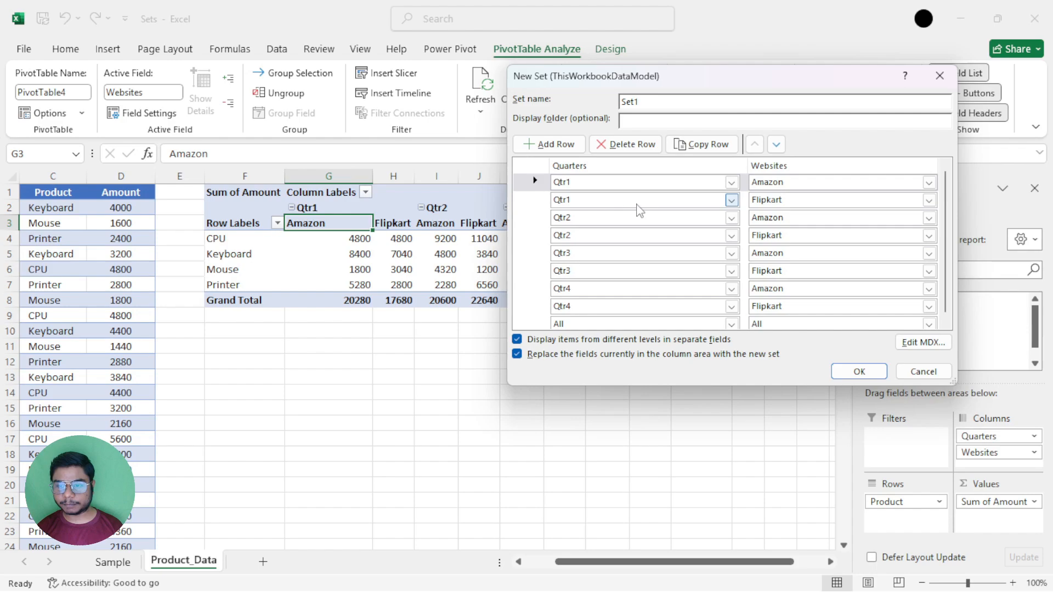
# Delete the Flipkart rows of Qtr1, Qtr2, Qtr3 and Qtr4 from the new set and save it under the name Set1.
pyautogui.click(550, 200)
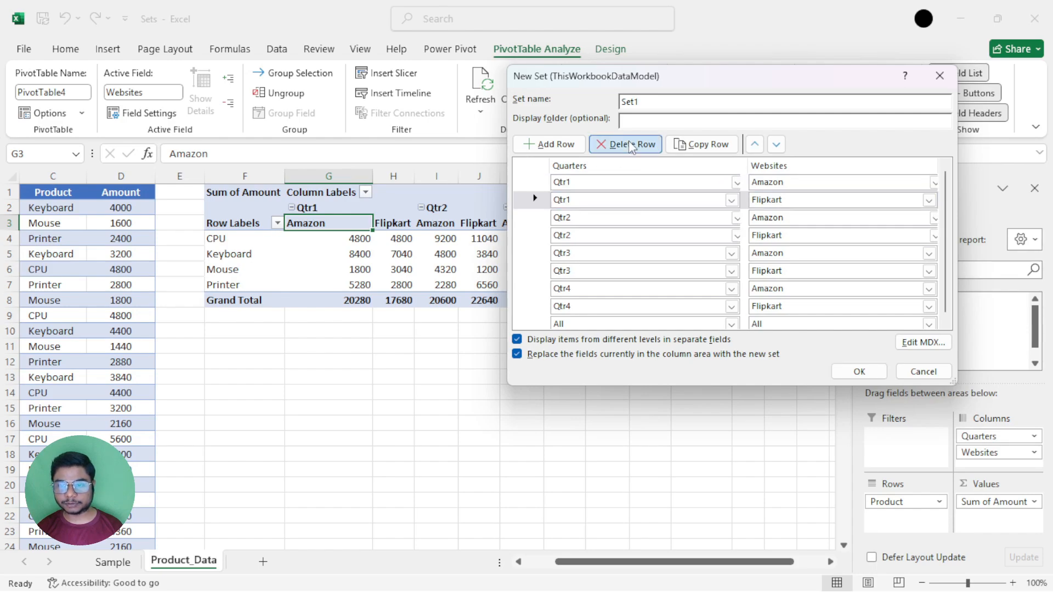
pyautogui.click(629, 144)
pyautogui.click(536, 218)
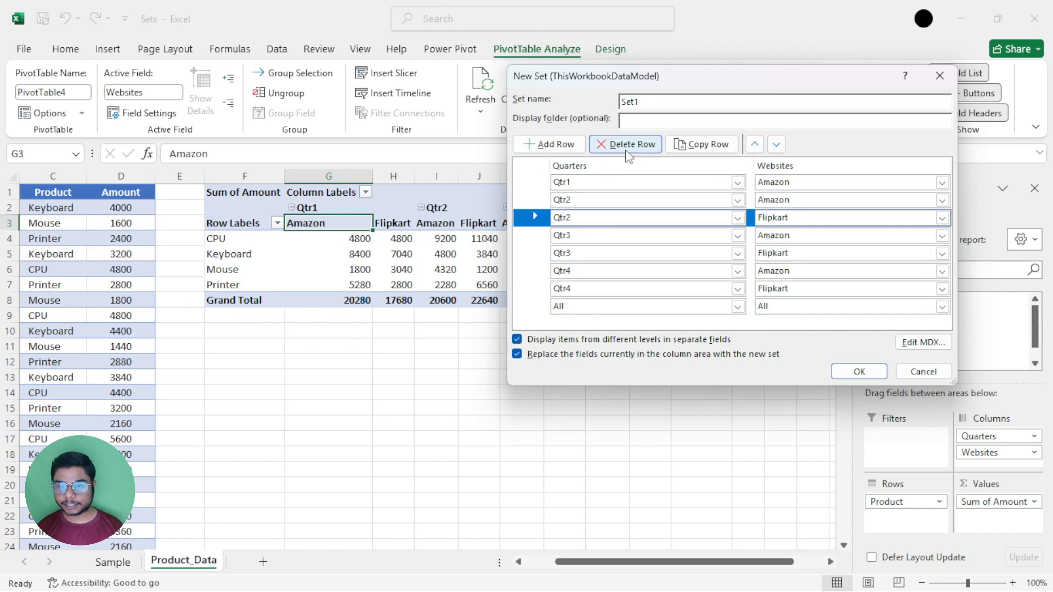
pyautogui.click(628, 145)
pyautogui.click(536, 236)
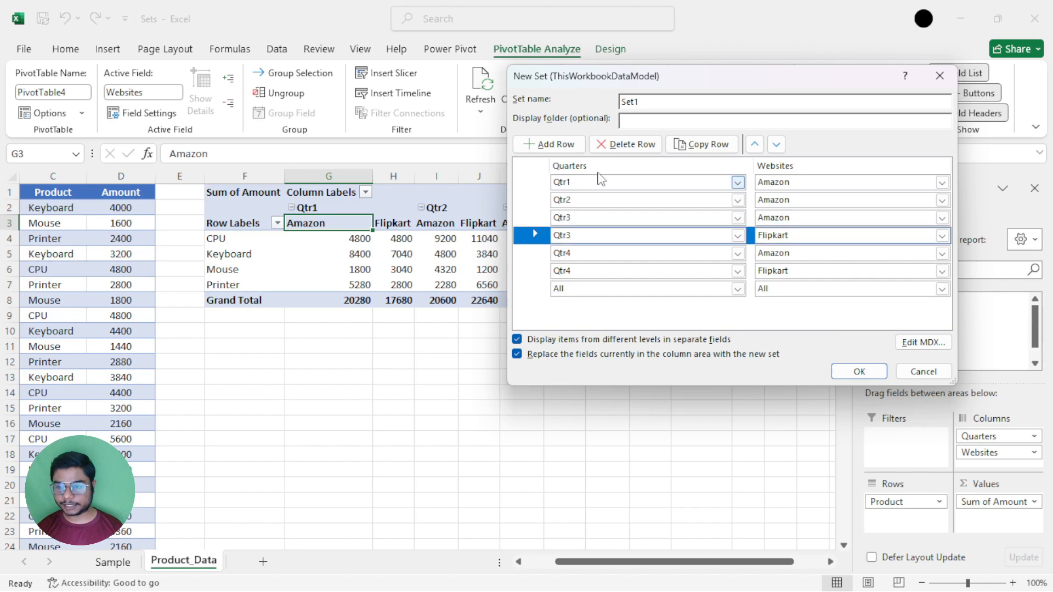
pyautogui.click(628, 144)
pyautogui.click(536, 253)
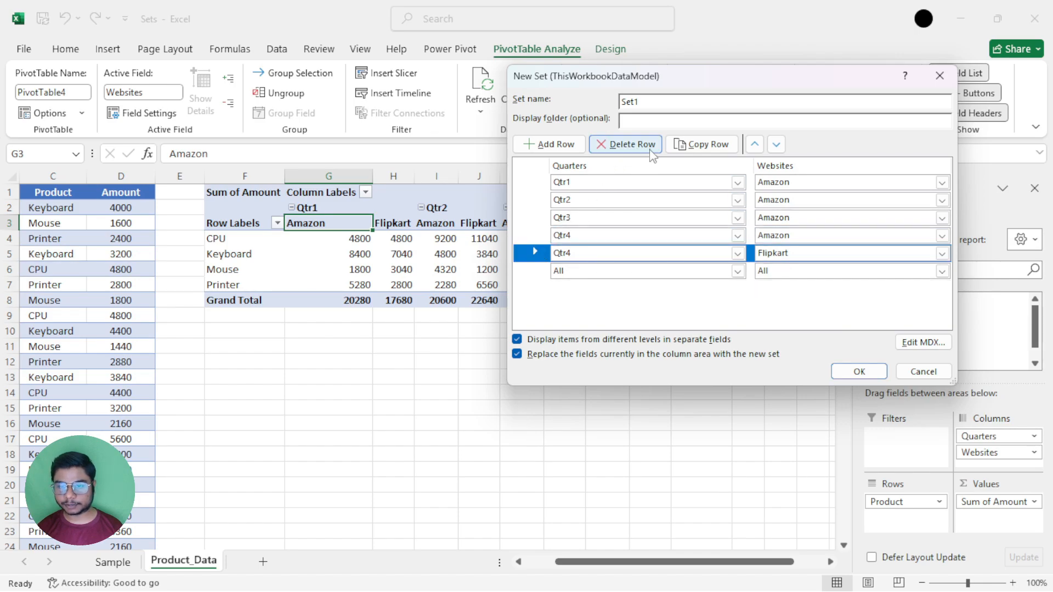
pyautogui.click(628, 144)
pyautogui.click(859, 371)
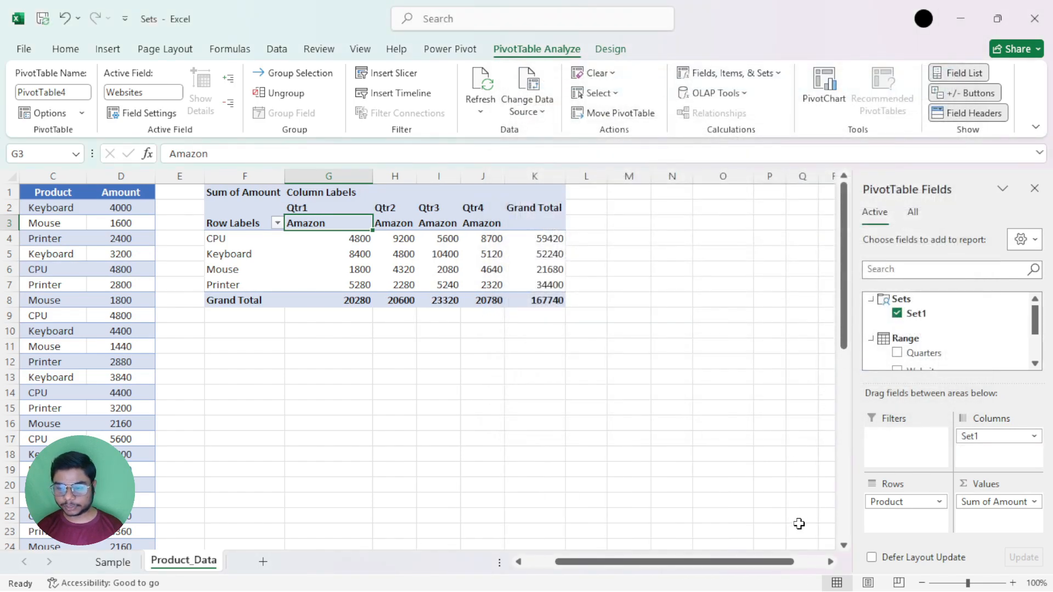
# Review the Amazon quarters in G3:J8, and replace Set1 in the PivotTable's columns with the Quarters and Websites fields.
pyautogui.moveTo(317, 220); pyautogui.dragTo(494, 298)
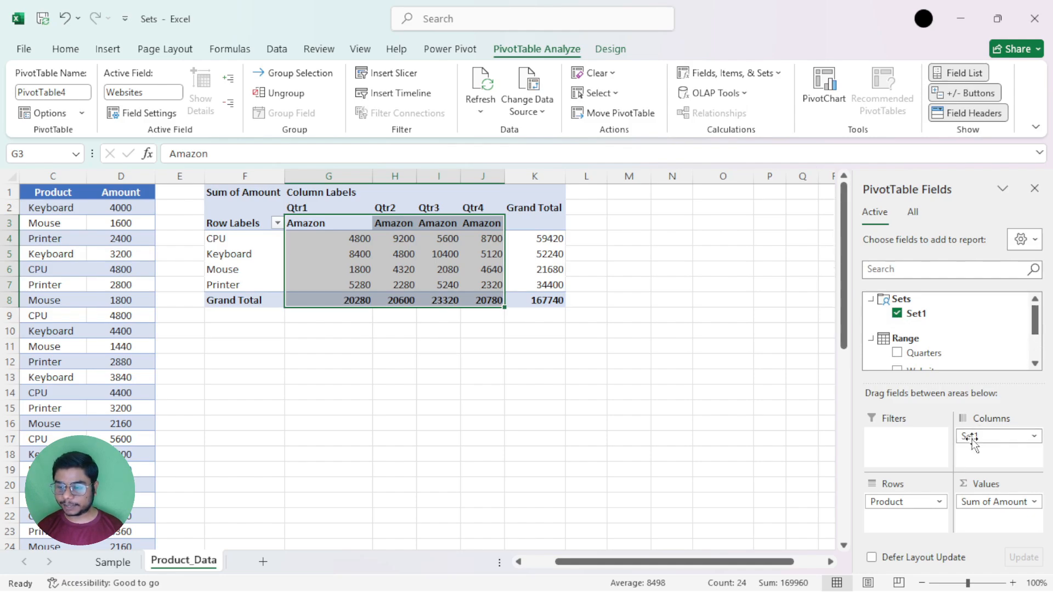
pyautogui.moveTo(966, 437); pyautogui.dragTo(746, 376)
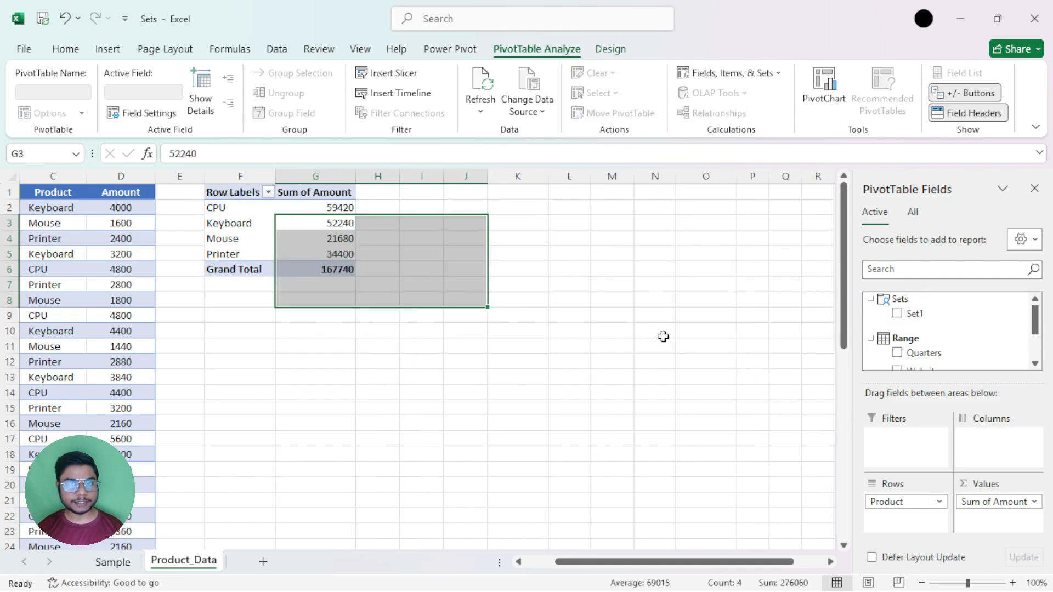
pyautogui.moveTo(944, 347); pyautogui.dragTo(987, 439)
pyautogui.moveTo(918, 373); pyautogui.dragTo(987, 453)
pyautogui.moveTo(726, 561); pyautogui.dragTo(711, 561)
# Highlight all Amazon columns and all Flipkart columns in turn to examine both websites across the four quarters.
pyautogui.click(458, 266)
pyautogui.click(395, 223)
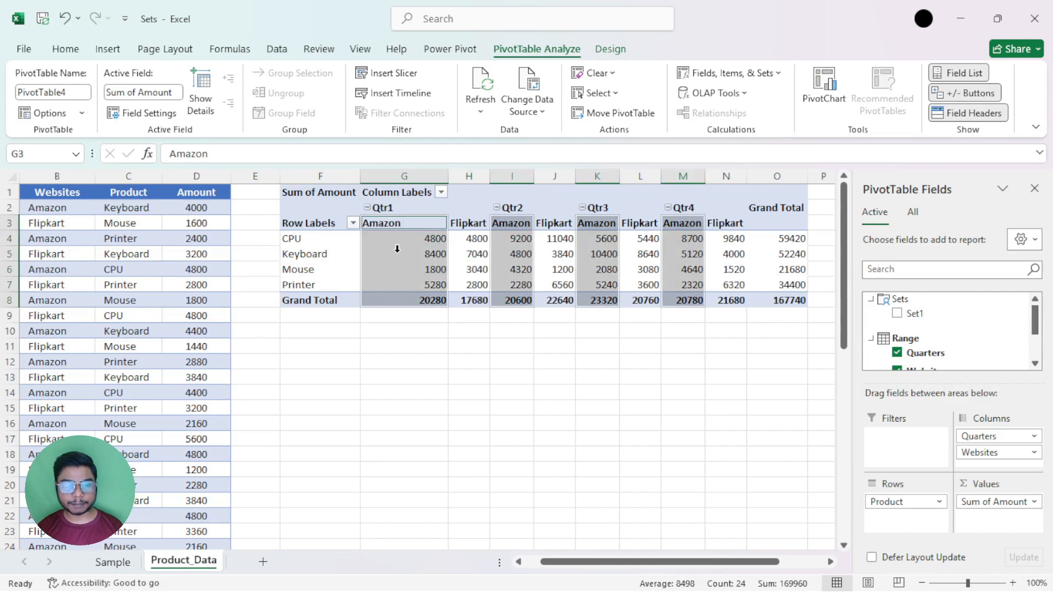
pyautogui.click(486, 223)
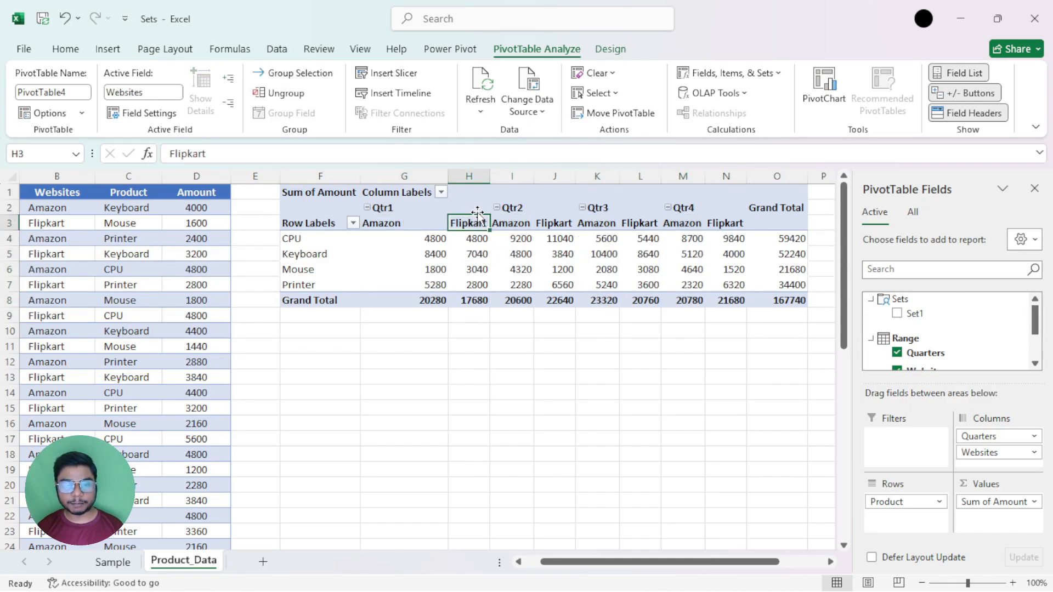
pyautogui.click(477, 215)
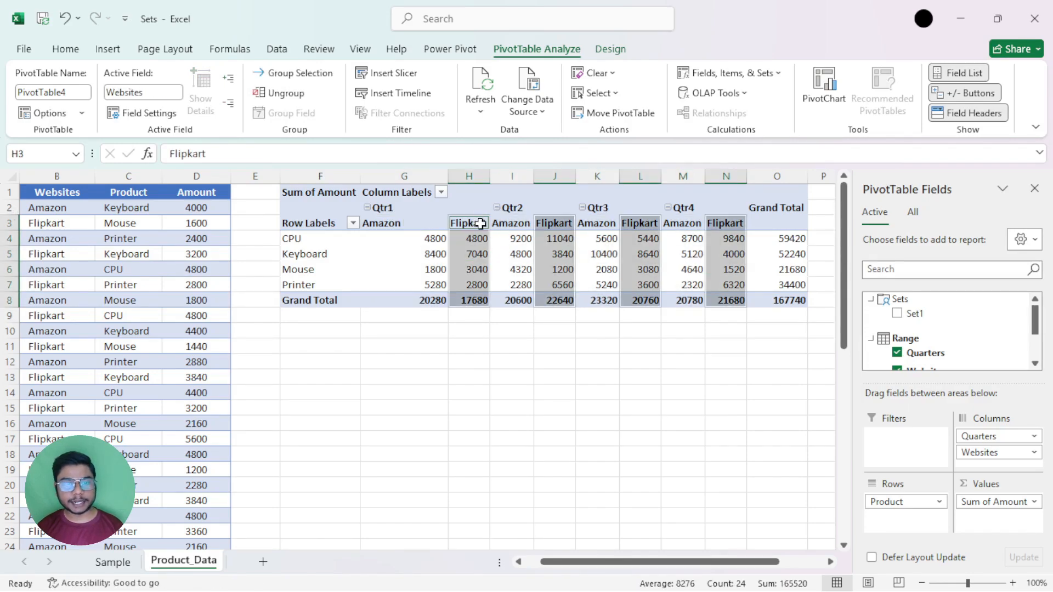
pyautogui.click(540, 266)
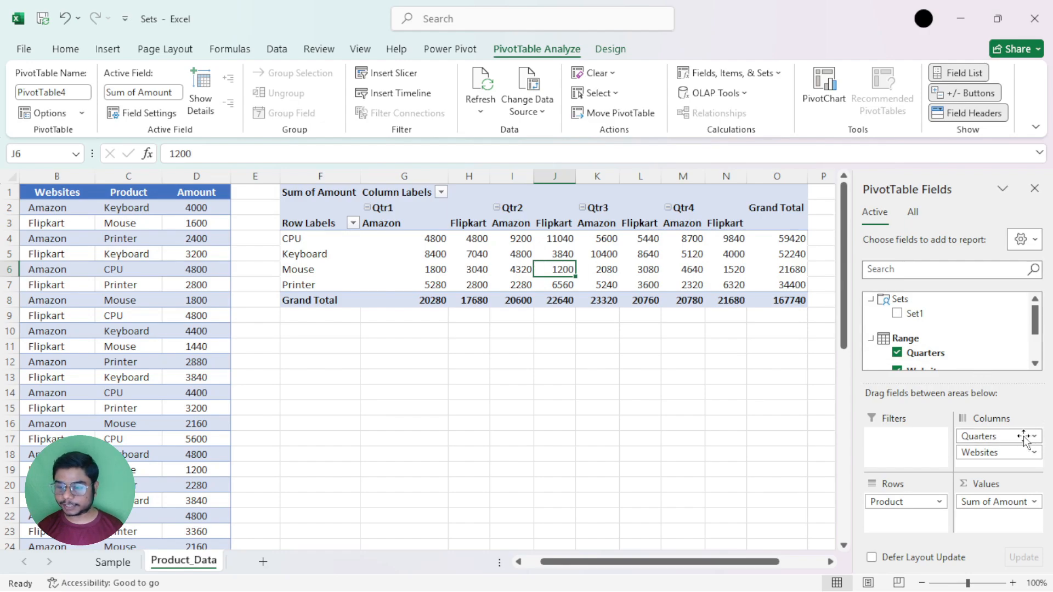
# Remove Quarters and Websites from the PivotTable's columns and put Set1 there instead.
pyautogui.click(996, 452)
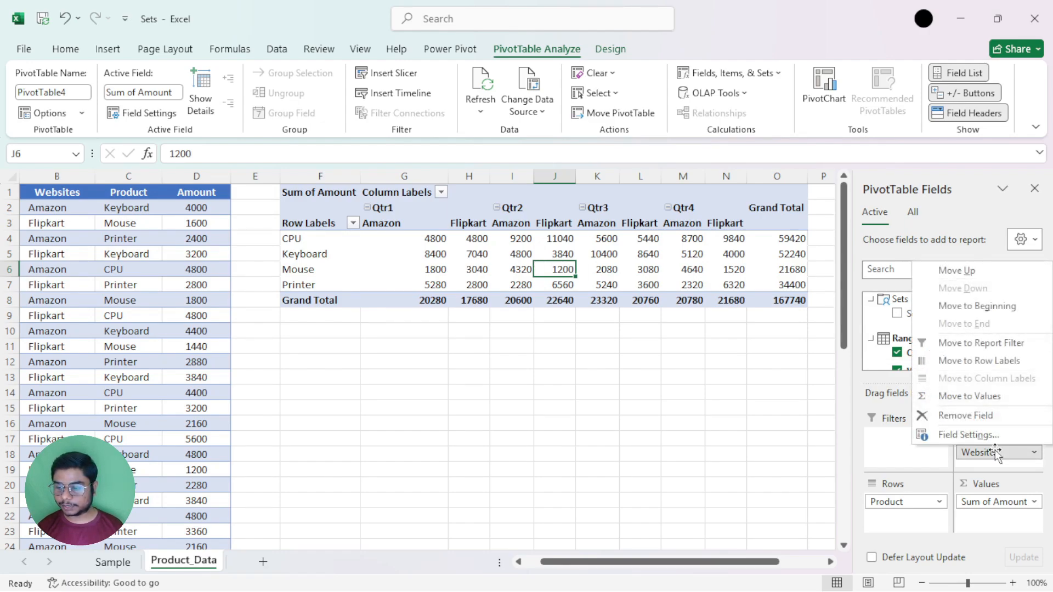
pyautogui.moveTo(994, 450); pyautogui.dragTo(808, 343)
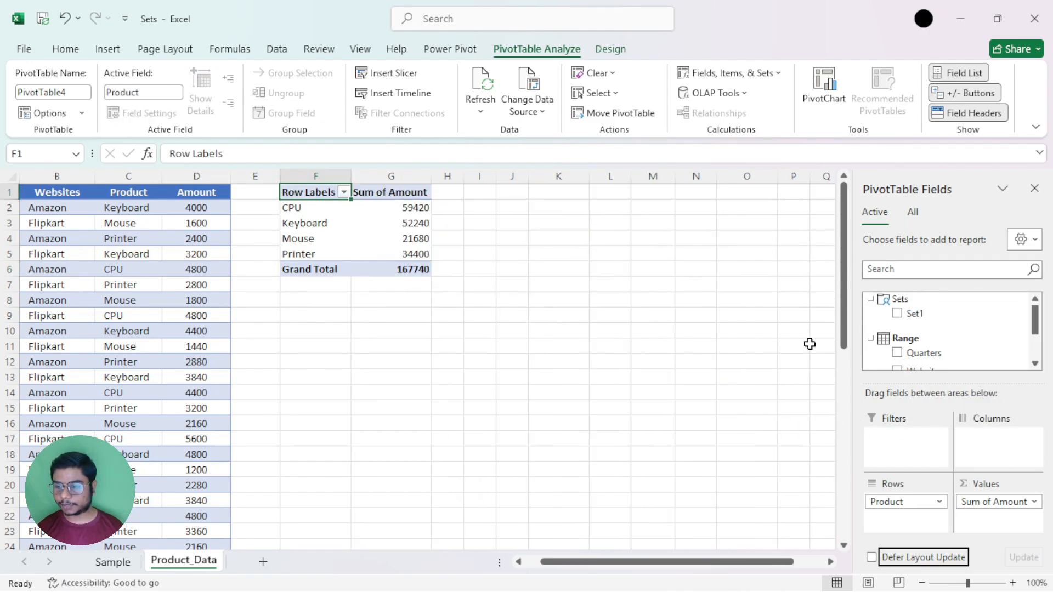
pyautogui.moveTo(916, 313); pyautogui.dragTo(985, 433)
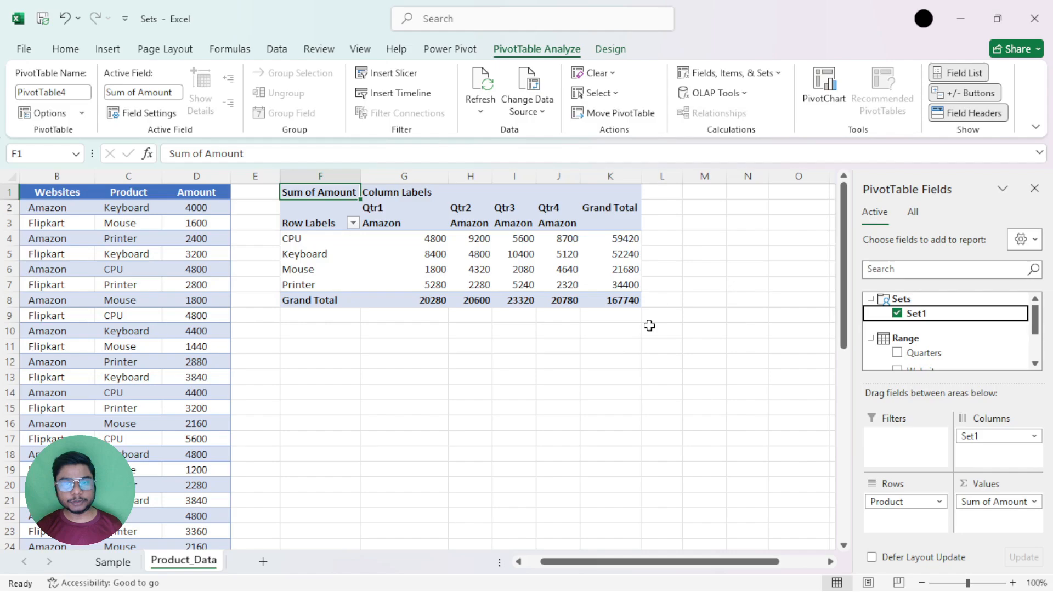
# Open the Set Manager to review the data model's existing sets, and close it without changes.
pyautogui.click(777, 75)
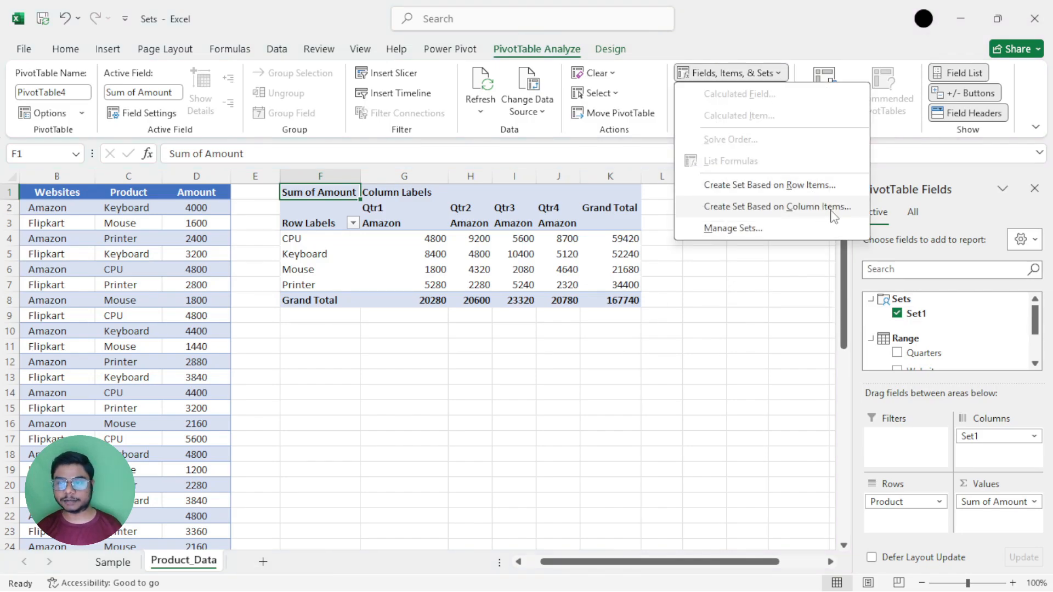
pyautogui.click(812, 228)
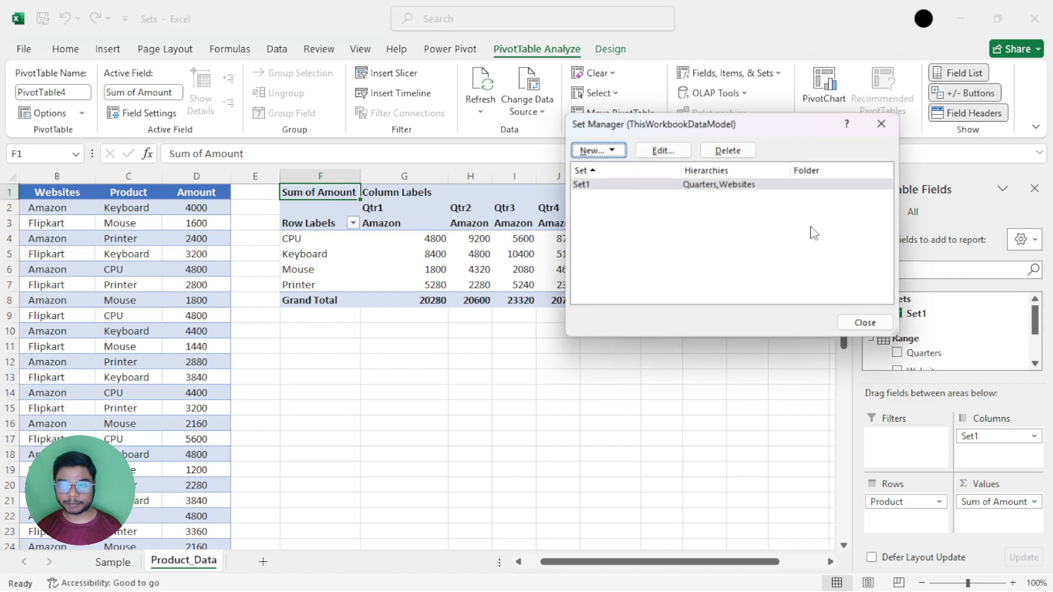
pyautogui.click(876, 122)
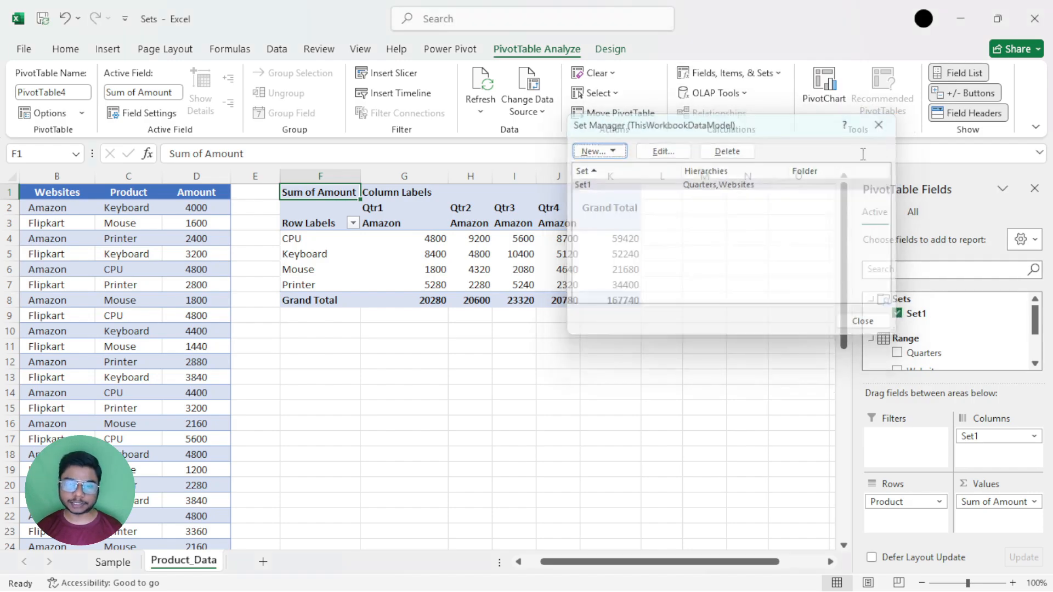
pyautogui.moveTo(596, 564); pyautogui.dragTo(581, 564)
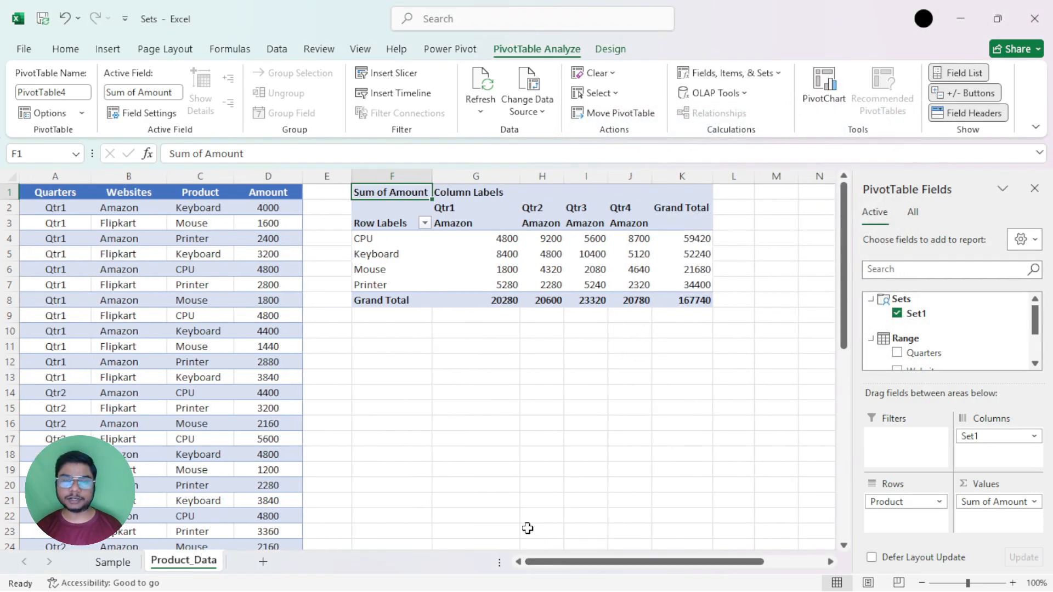